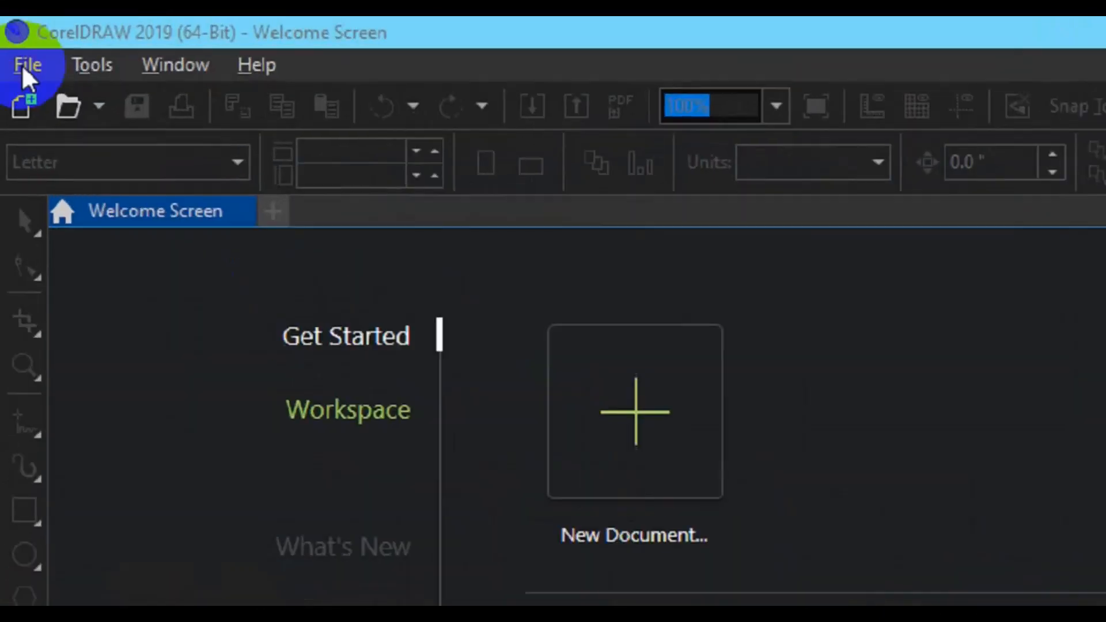
# Start a new document and name it roller bannr
pyautogui.click(12, 43)
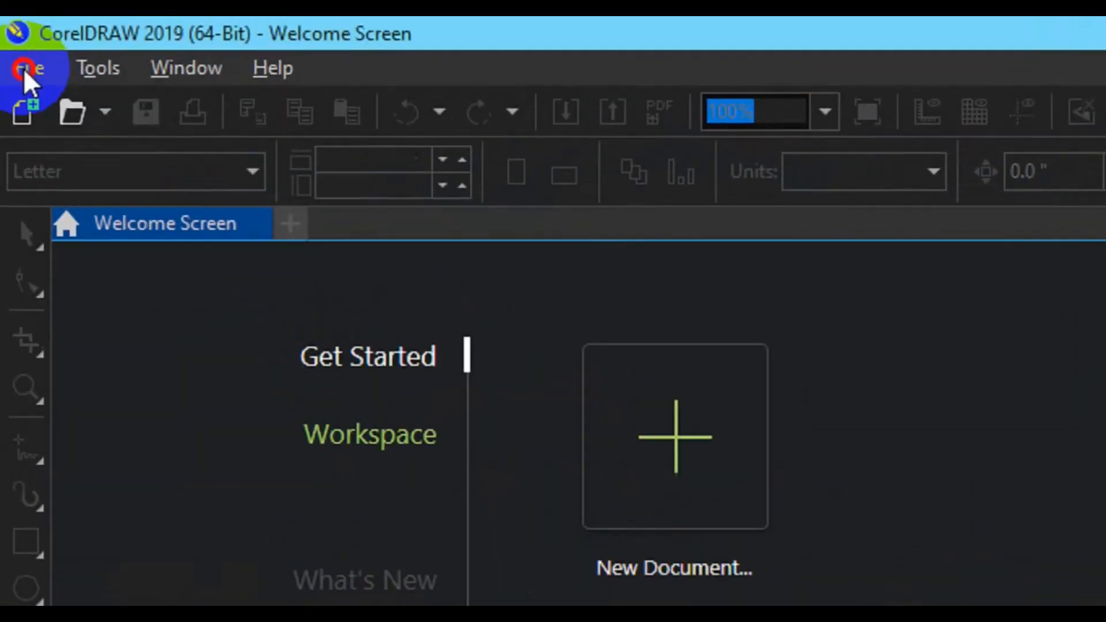
pyautogui.click(23, 68)
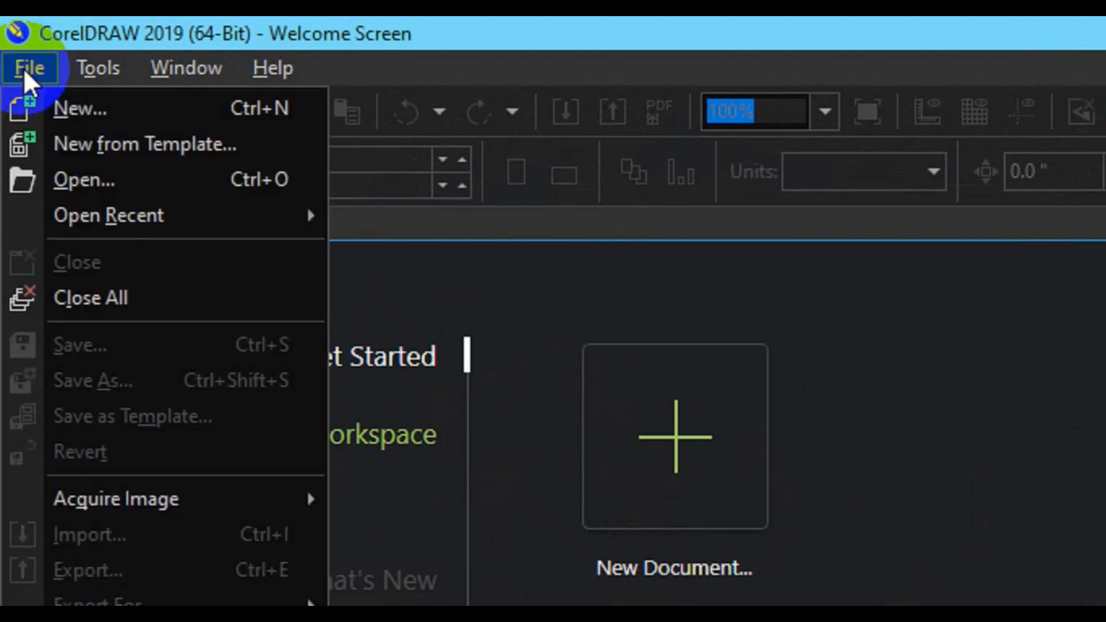
pyautogui.click(71, 109)
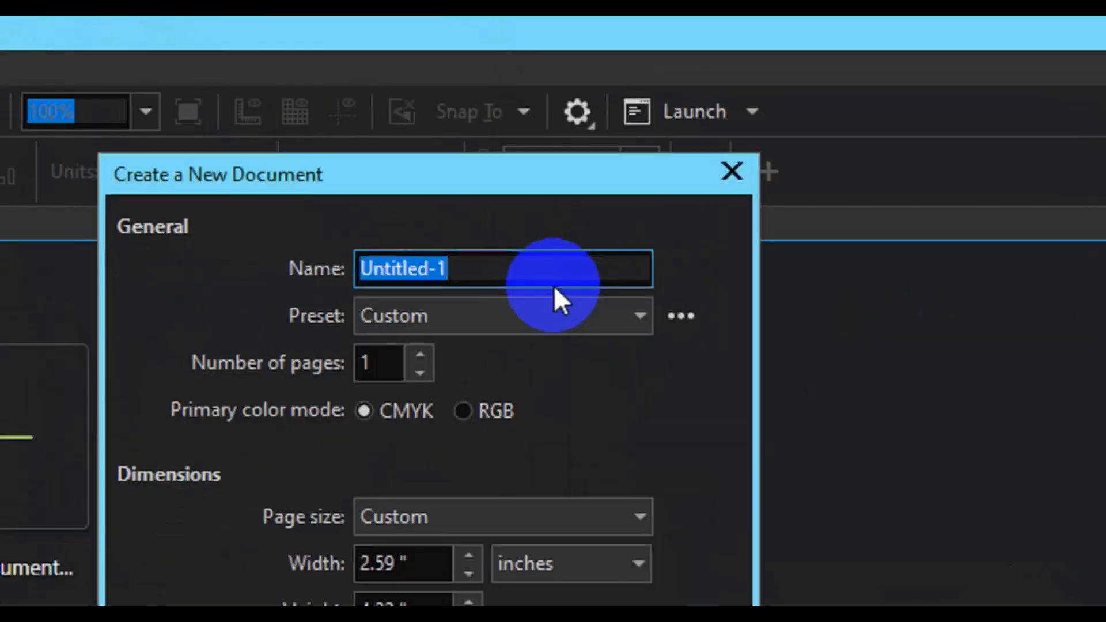
pyautogui.write('roller bannr')
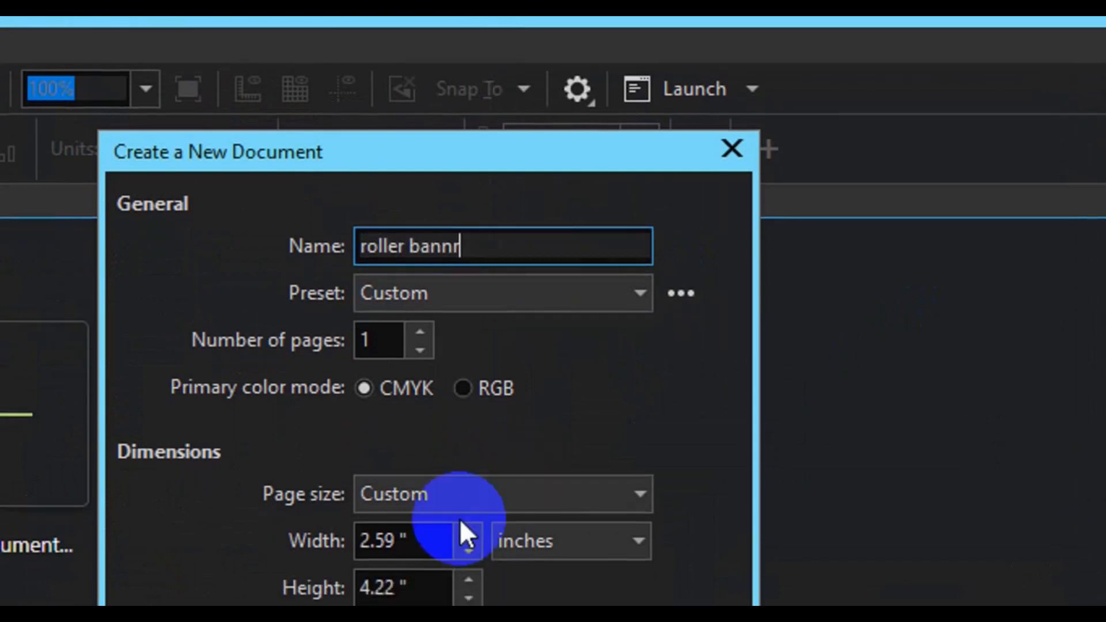
# Set the page width to 3.937 inches and height to 7.873 inches, then create the document
pyautogui.click(451, 542)
pyautogui.hotkey('ctrl', 'a')
pyautogui.write('3.937')
pyautogui.press('Tab')
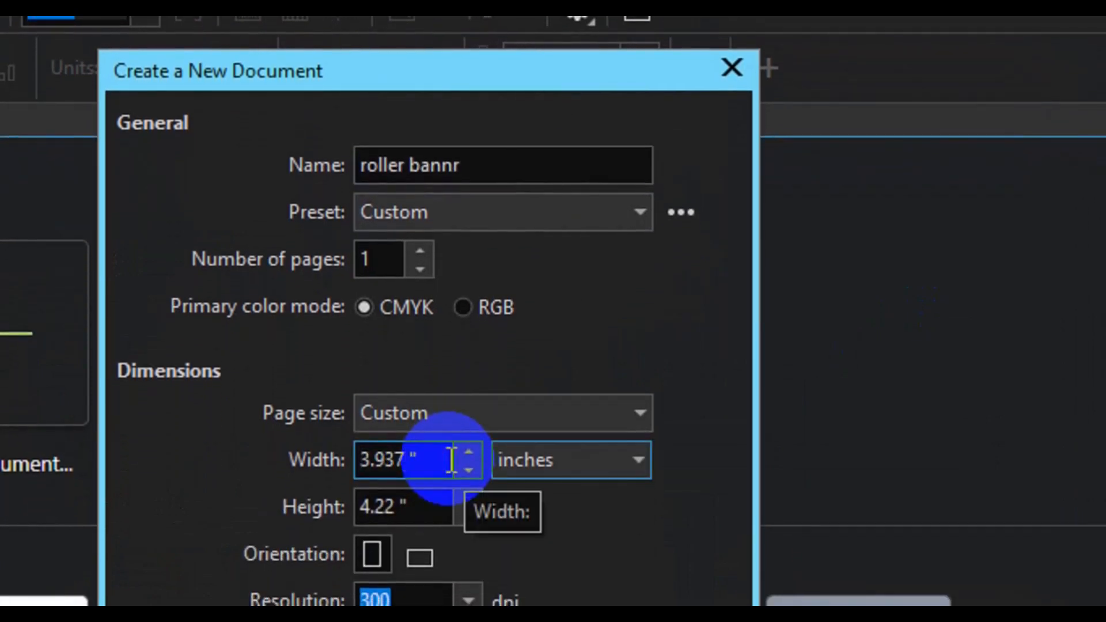
pyautogui.press('Tab')
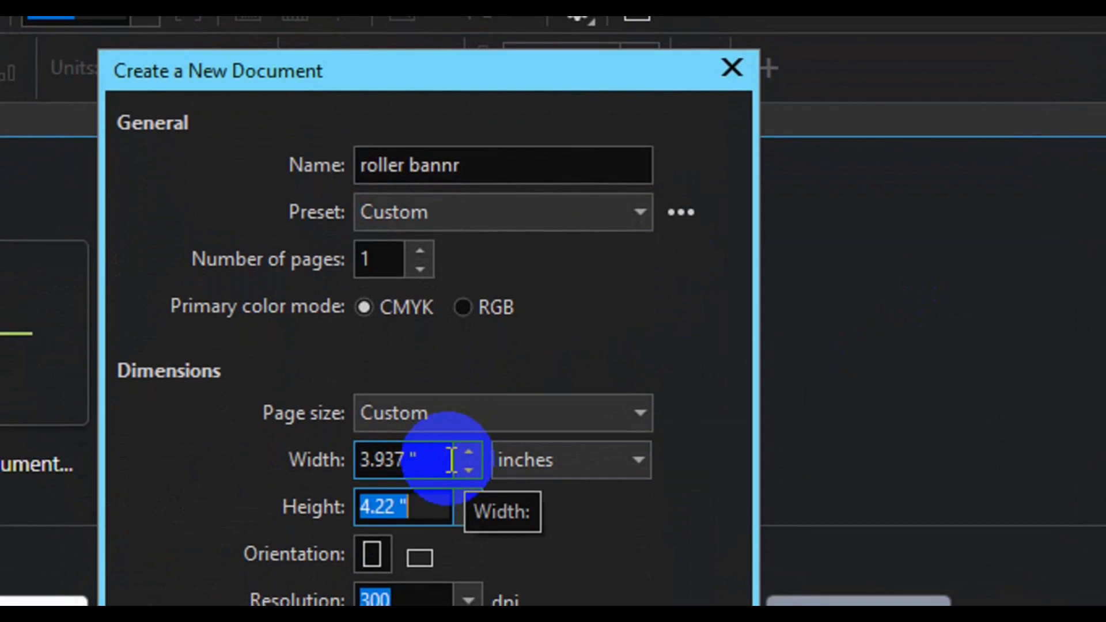
pyautogui.write('7.873')
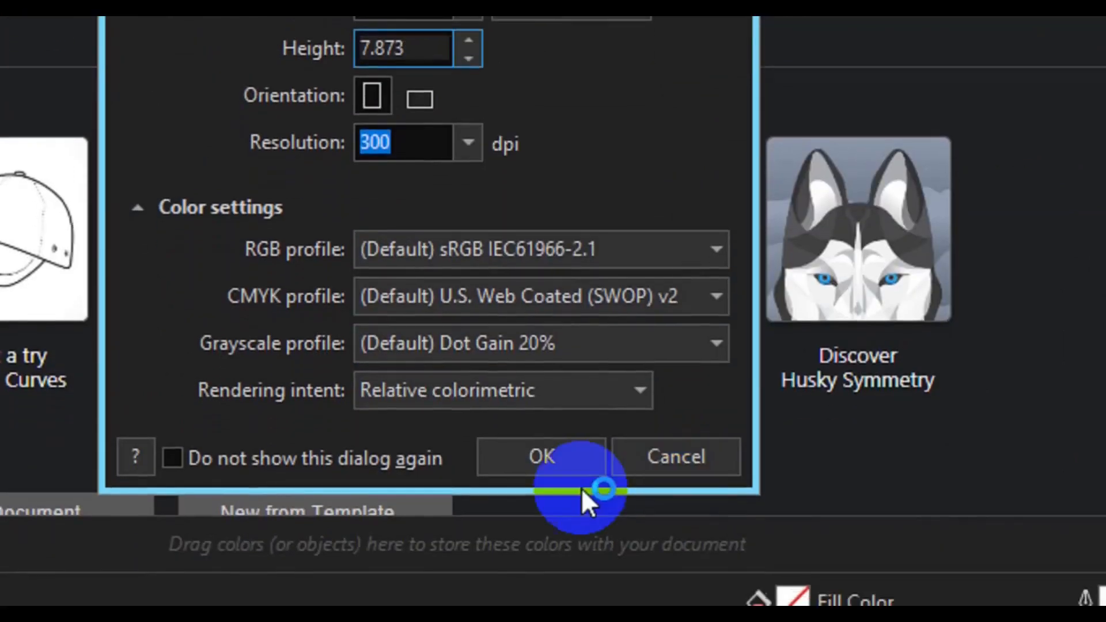
pyautogui.click(555, 455)
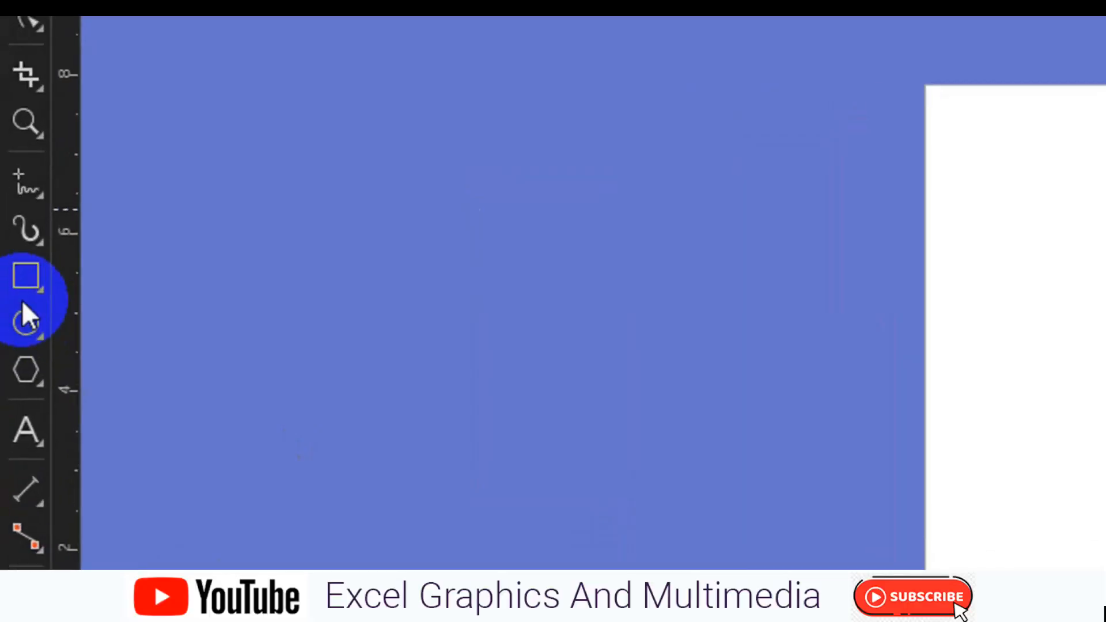
# Draw a square about 3.3 inches beside the page and rotate it 45 degrees into a diamond
pyautogui.click(12, 282)
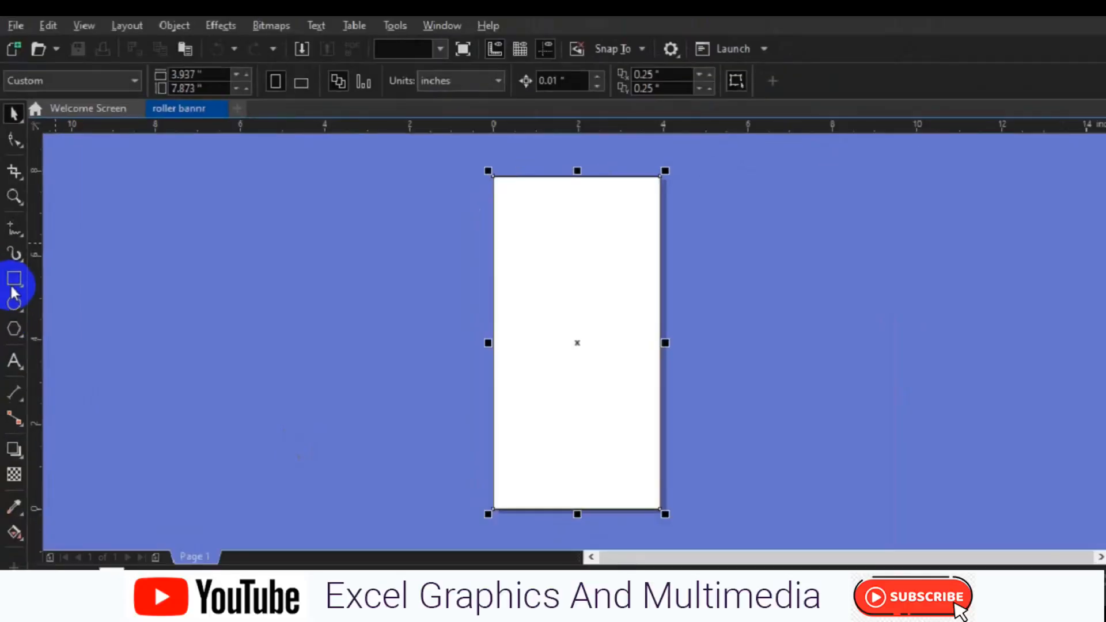
pyautogui.moveTo(287, 273)
pyautogui.mouseDown()
pyautogui.moveTo(427, 375)
pyautogui.moveTo(416, 367)
pyautogui.mouseUp()
pyautogui.press('space')
pyautogui.click(363, 350)
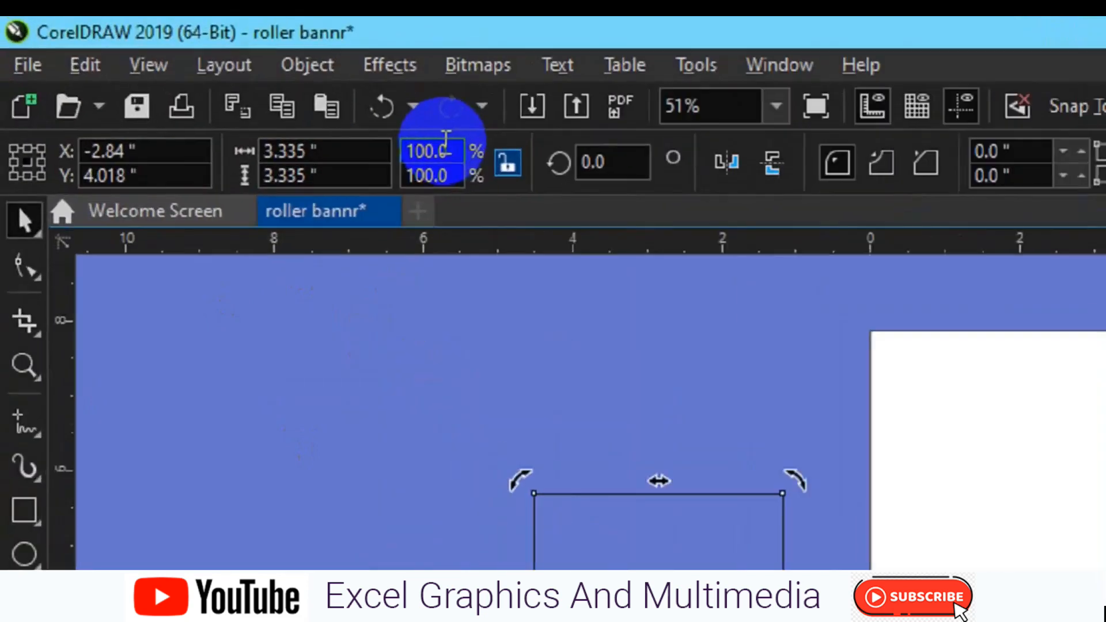
pyautogui.click(641, 179)
pyautogui.write('45')
pyautogui.press('Return')
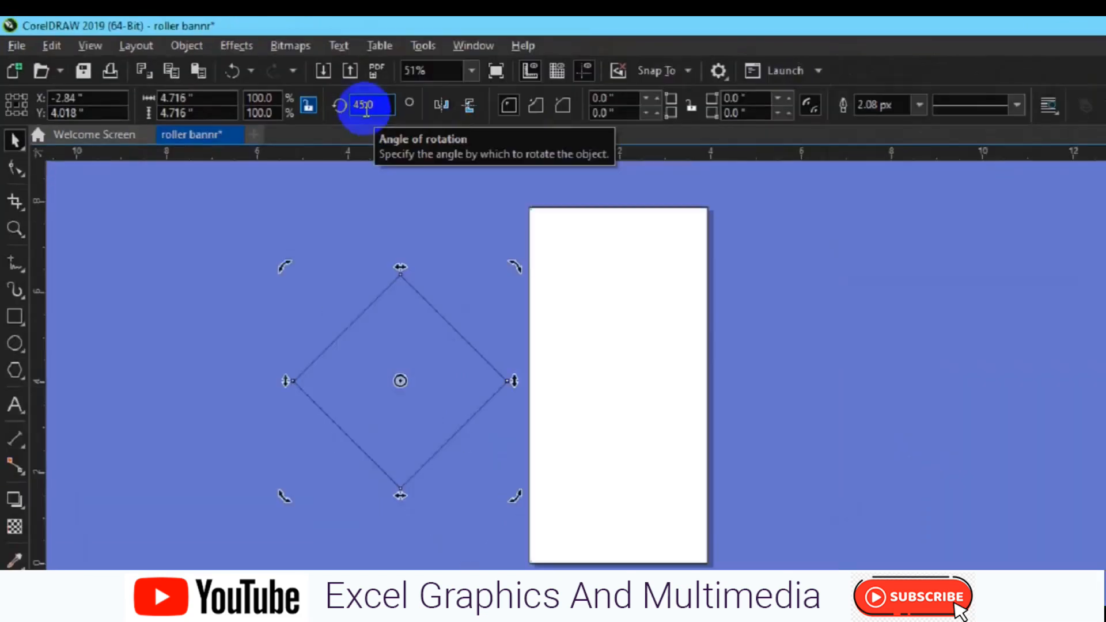
pyautogui.press('space')
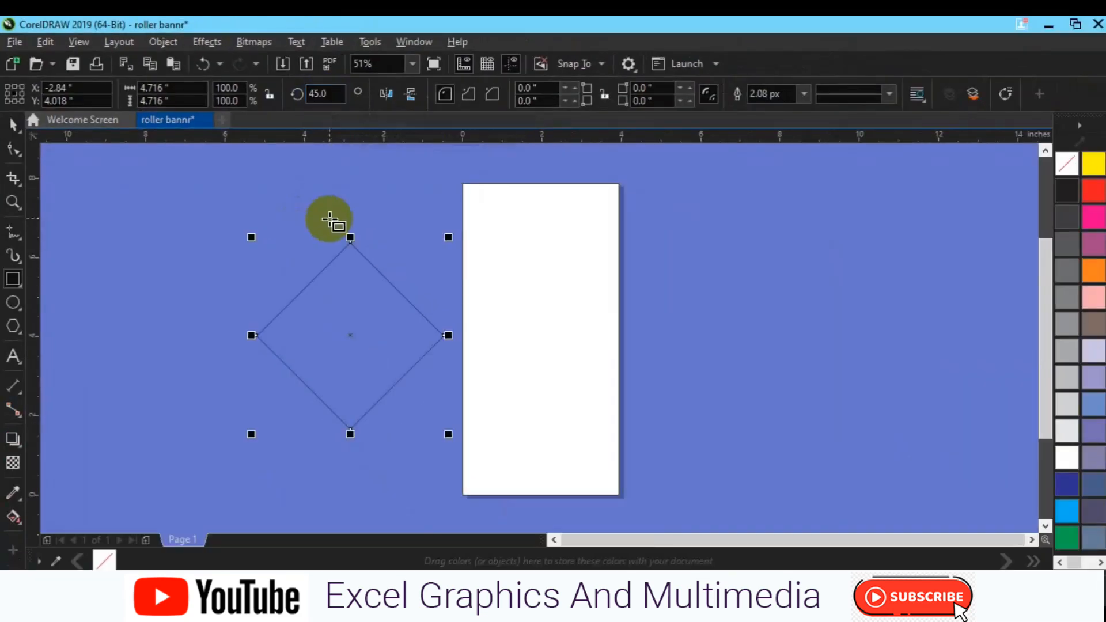
# Move the diamond onto the upper part of the page and scale it down to about 77.8%
pyautogui.moveTo(347, 336); pyautogui.dragTo(546, 288)
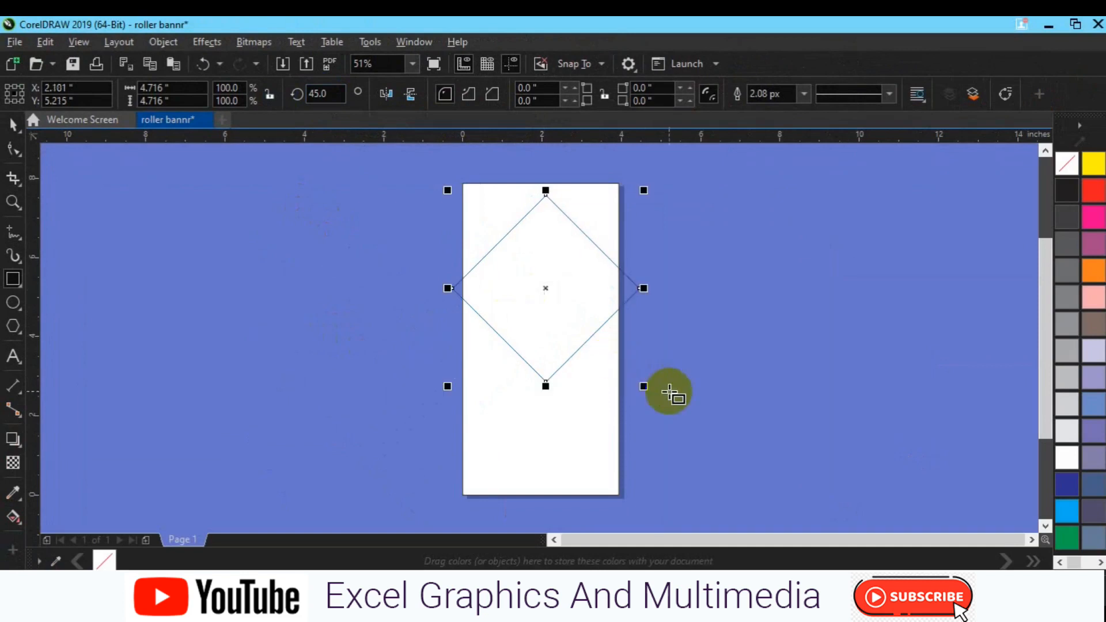
pyautogui.moveTo(645, 384); pyautogui.dragTo(625, 371)
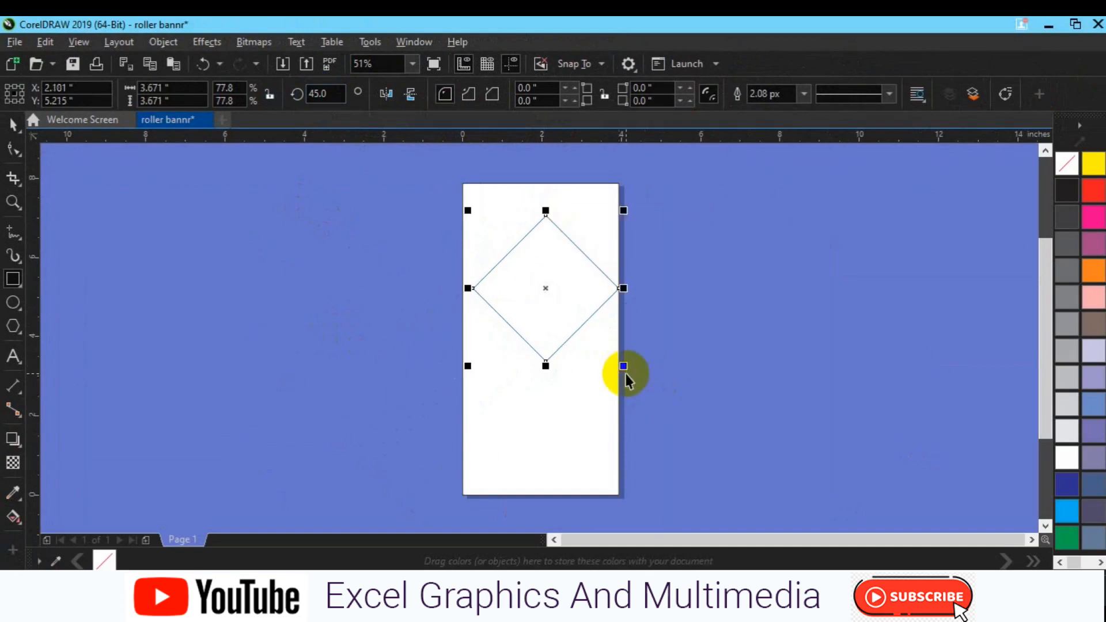
pyautogui.press('space')
pyautogui.moveTo(549, 291); pyautogui.dragTo(564, 293)
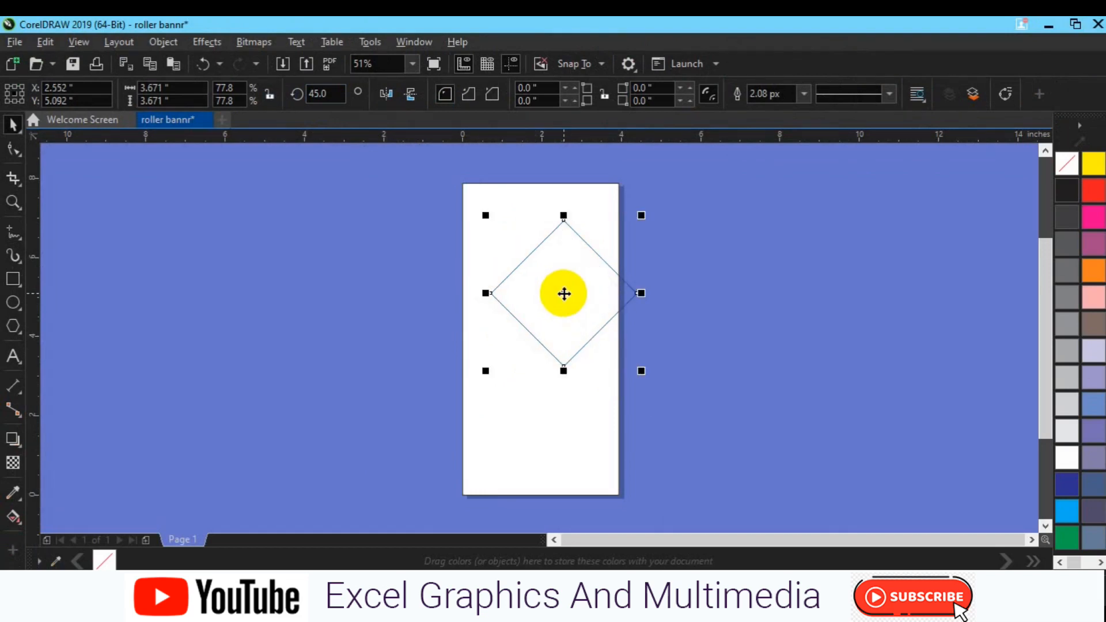
# Duplicate the diamond, enlarge the copy to 185% and shift it up and right
pyautogui.hotkey('ctrl', 'd')
pyautogui.moveTo(651, 361); pyautogui.dragTo(766, 462)
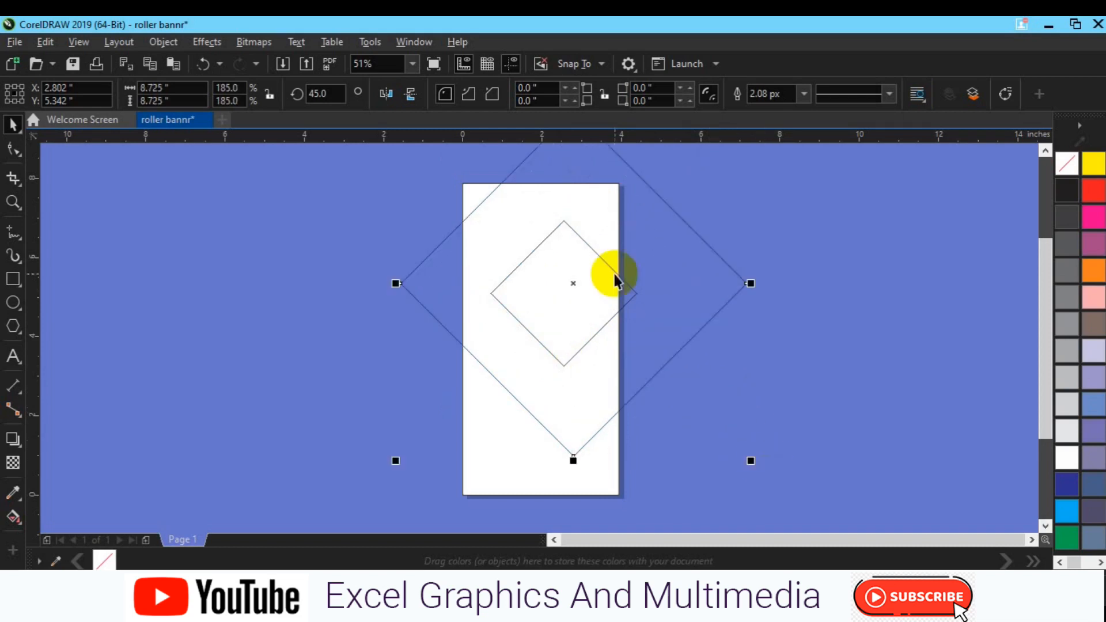
pyautogui.moveTo(578, 282); pyautogui.dragTo(620, 240)
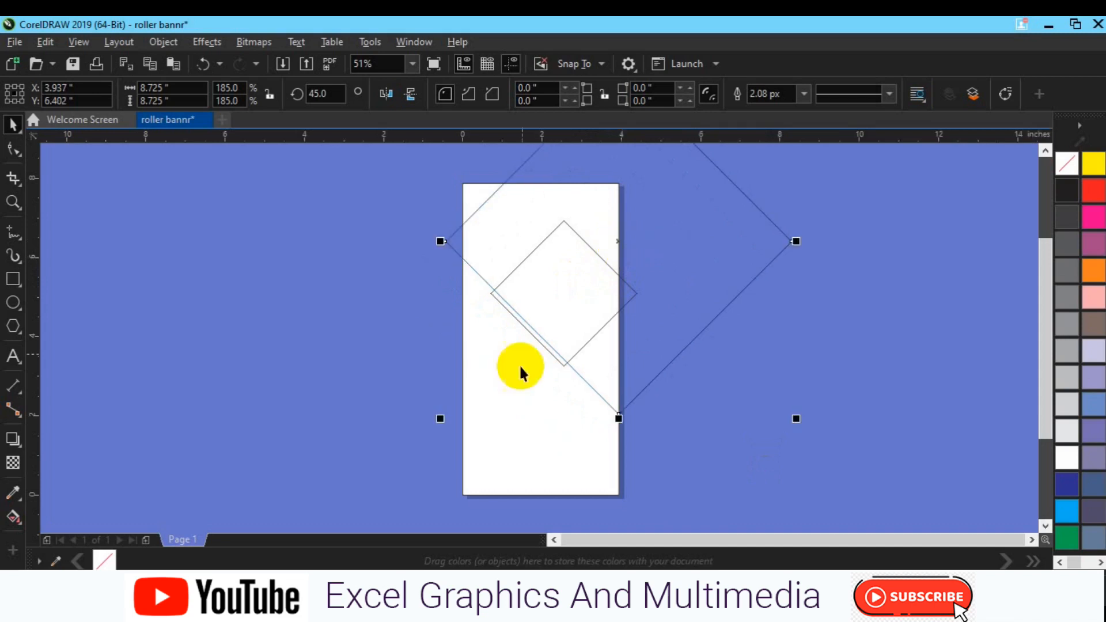
# Select the small diamond and bring it forward four levels
pyautogui.click(570, 291)
pyautogui.click(506, 303)
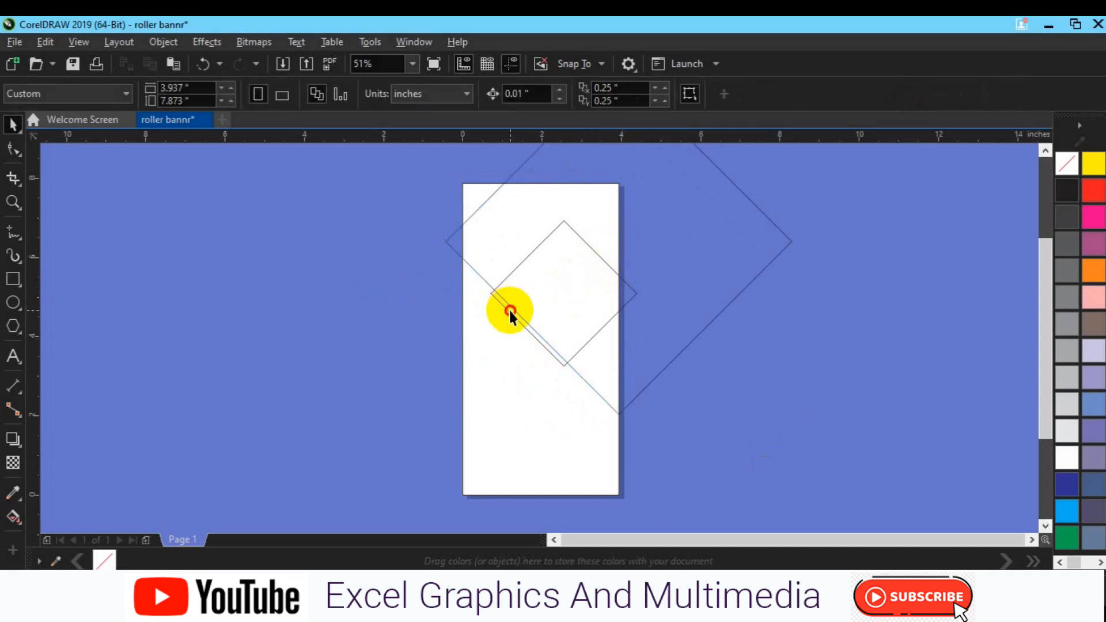
pyautogui.click(510, 311)
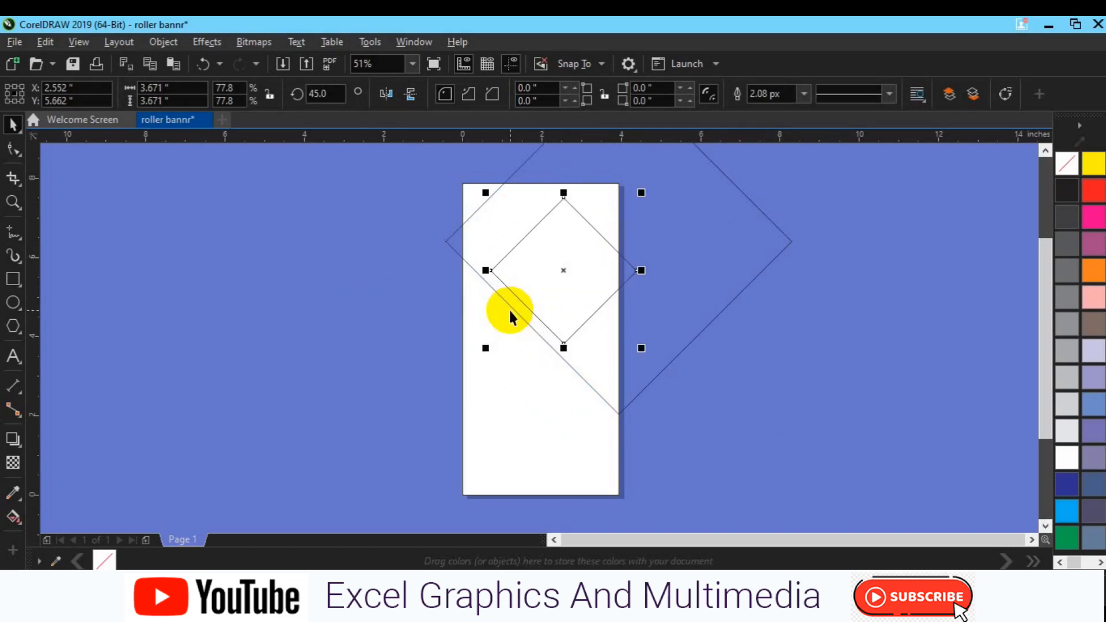
pyautogui.hotkey('ctrl', 'Up')
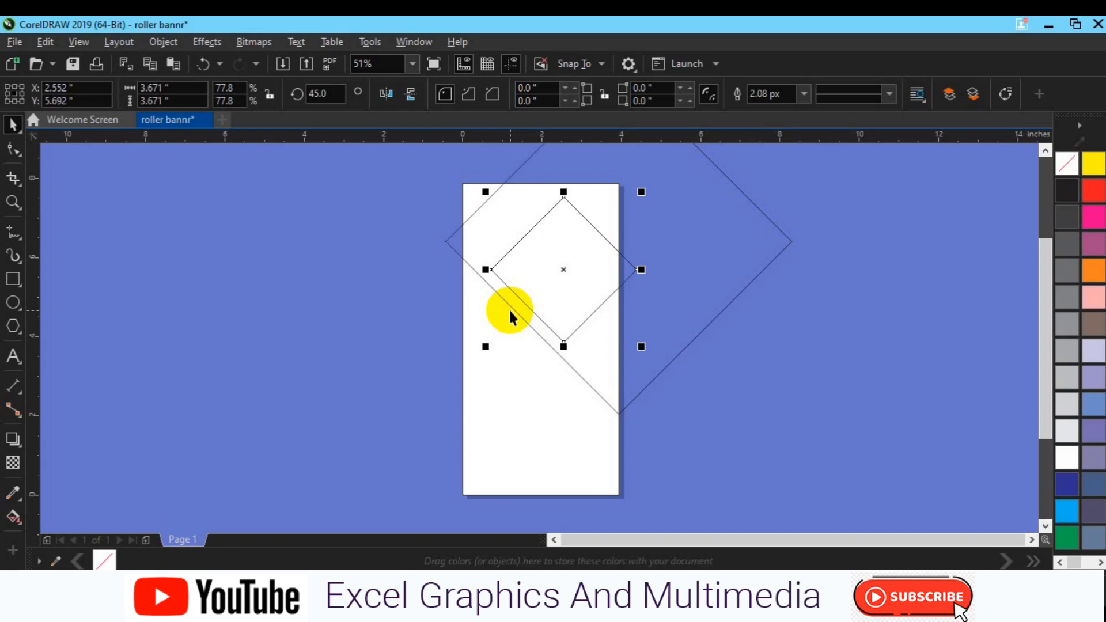
pyautogui.hotkey('ctrl', 'Up')
pyautogui.hotkey('ctrl', 'Up')
pyautogui.hotkey('ctrl', 'Up')
pyautogui.hotkey('ctrl', 'Up')
pyautogui.hotkey('ctrl', 'Up')
pyautogui.hotkey('ctrl', 'Up')
pyautogui.hotkey('ctrl', 'Up')
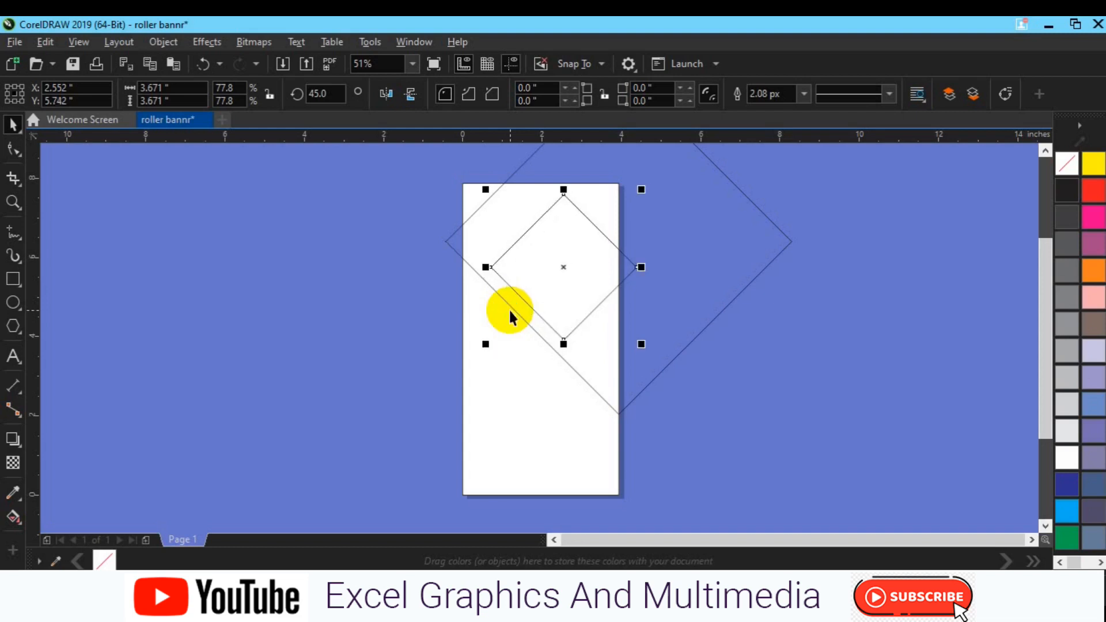
# Move the large diamond up and to the left of the page
pyautogui.click(593, 369)
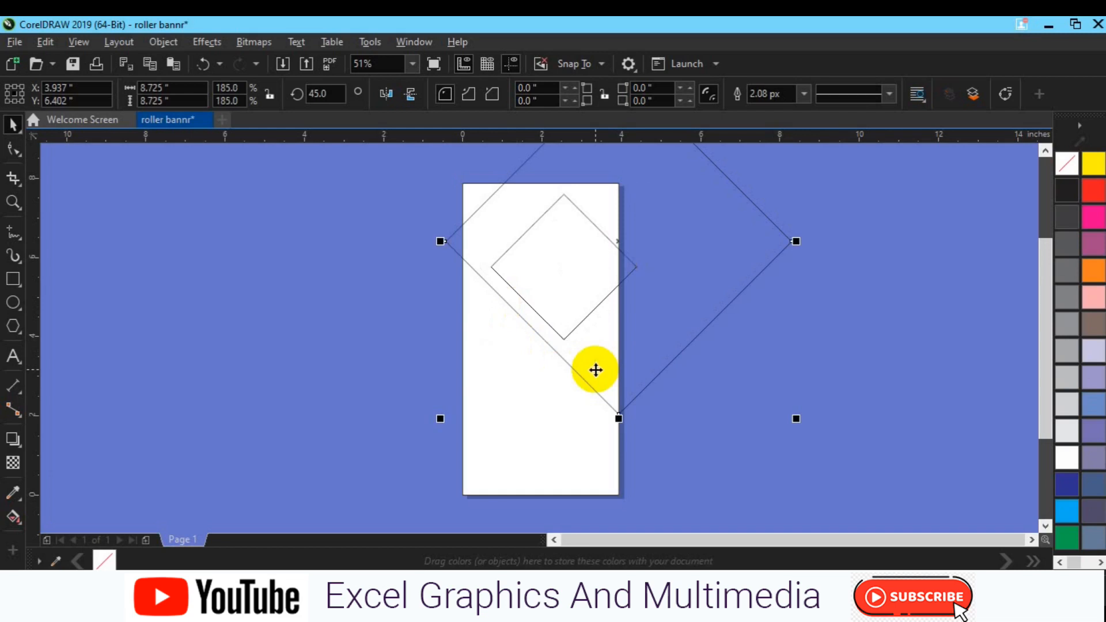
pyautogui.moveTo(594, 369); pyautogui.dragTo(595, 369)
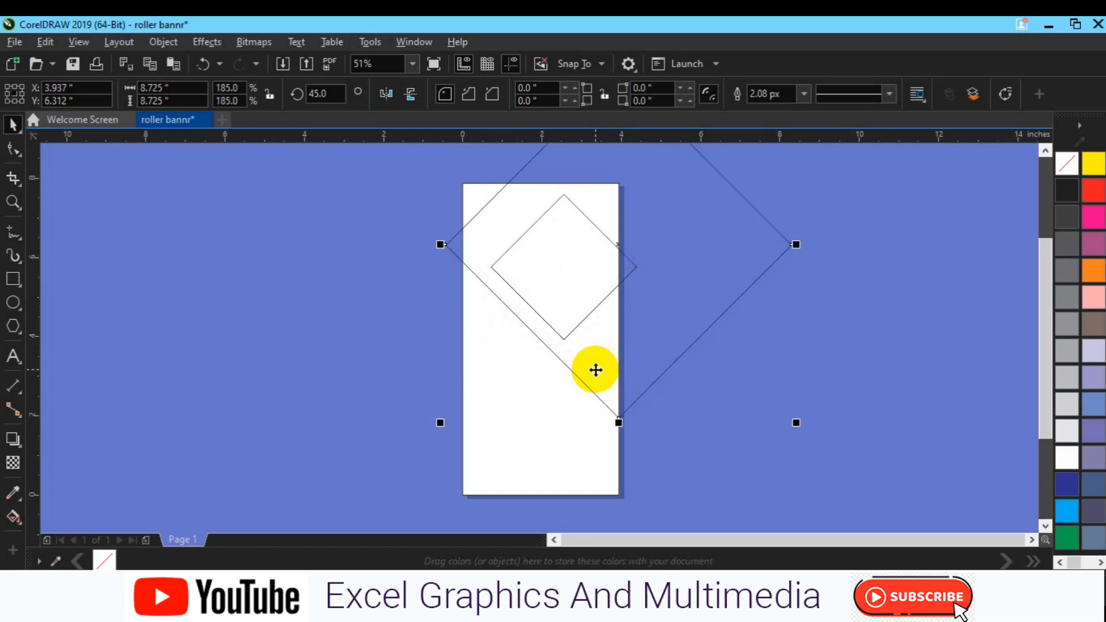
pyautogui.moveTo(596, 370); pyautogui.dragTo(418, 168)
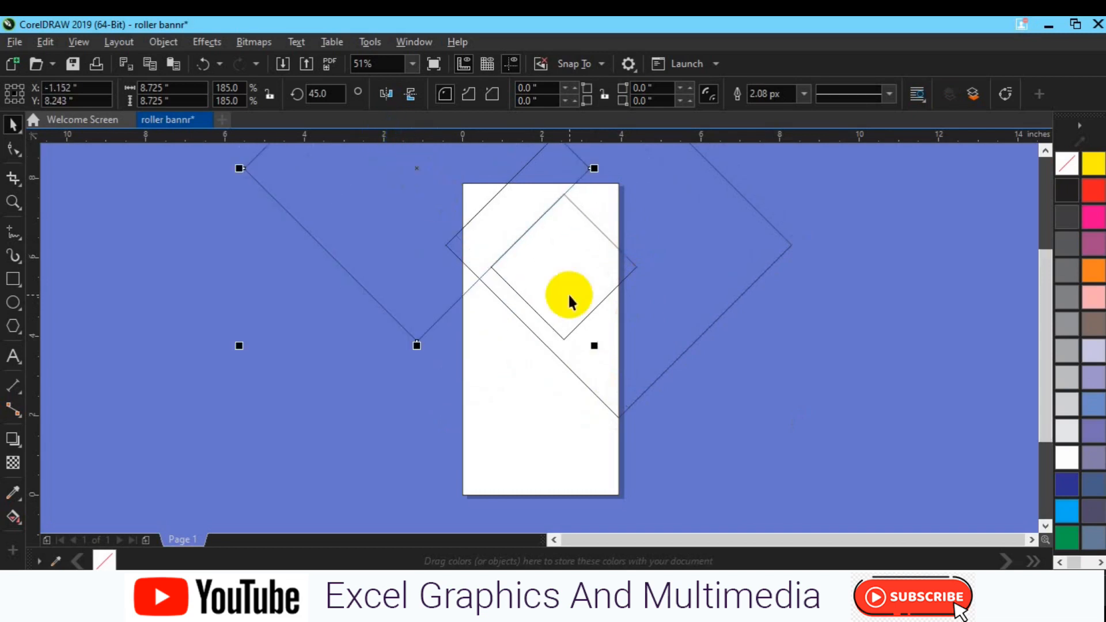
# Duplicate the large diamond and place the copy to the upper right of the page
pyautogui.hotkey('ctrl', 'd')
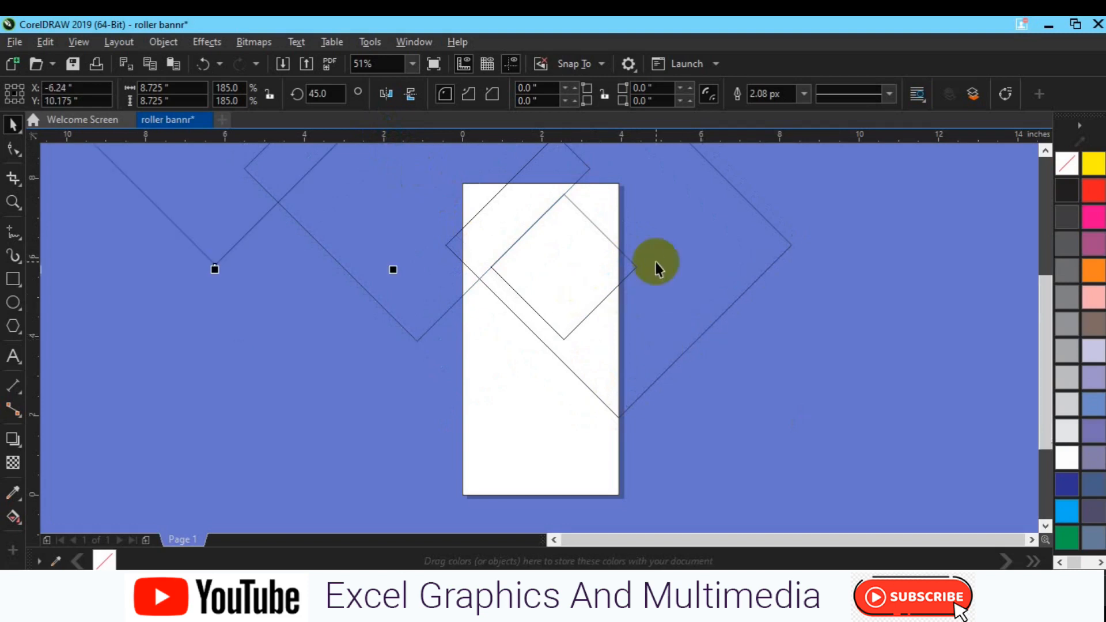
pyautogui.moveTo(207, 209); pyautogui.dragTo(670, 234)
# Draw a thin horizontal bar about 5.7 by 0.7 inches left of the page
pyautogui.click(17, 294)
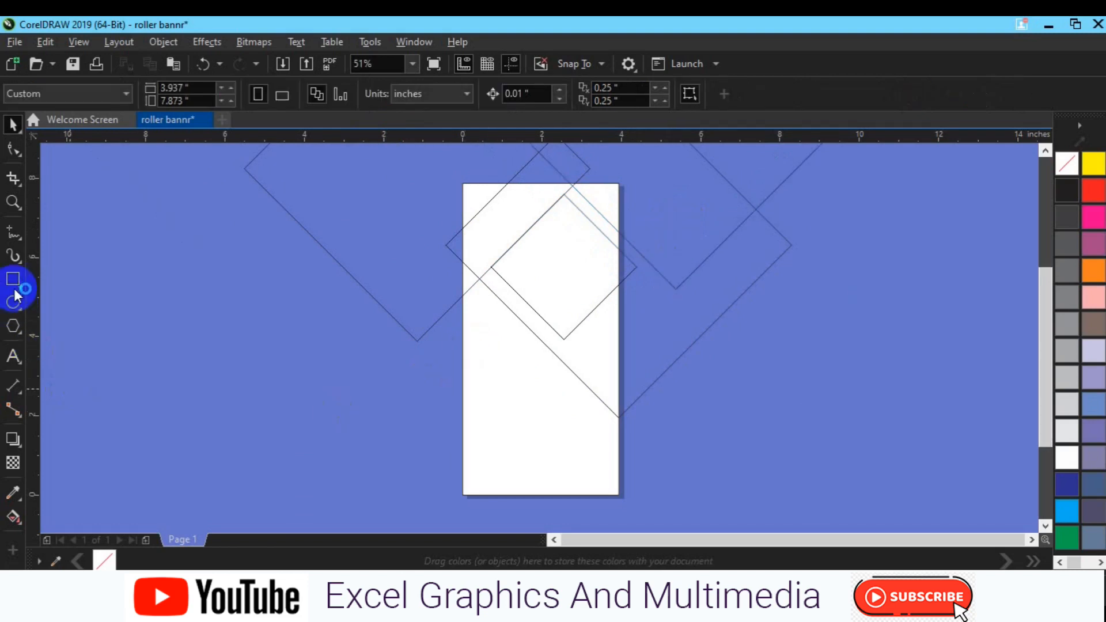
pyautogui.moveTo(136, 405); pyautogui.dragTo(365, 418)
pyautogui.press('space')
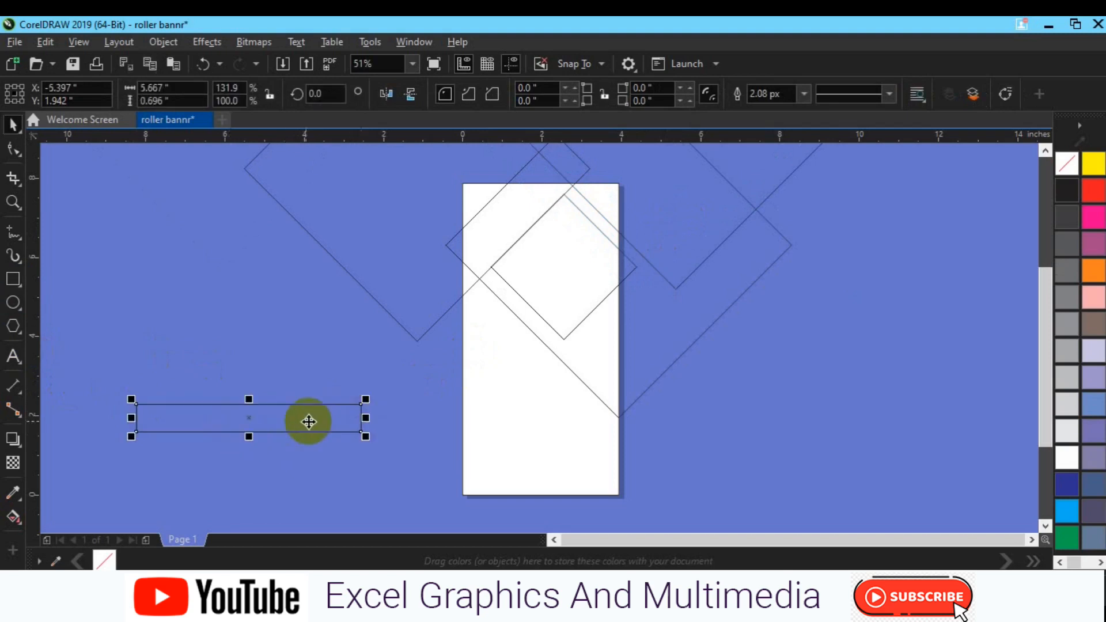
# Copy the bar just above itself and repeat the copy twice to stack four bars
pyautogui.moveTo(247, 420); pyautogui.dragTo(250, 386)
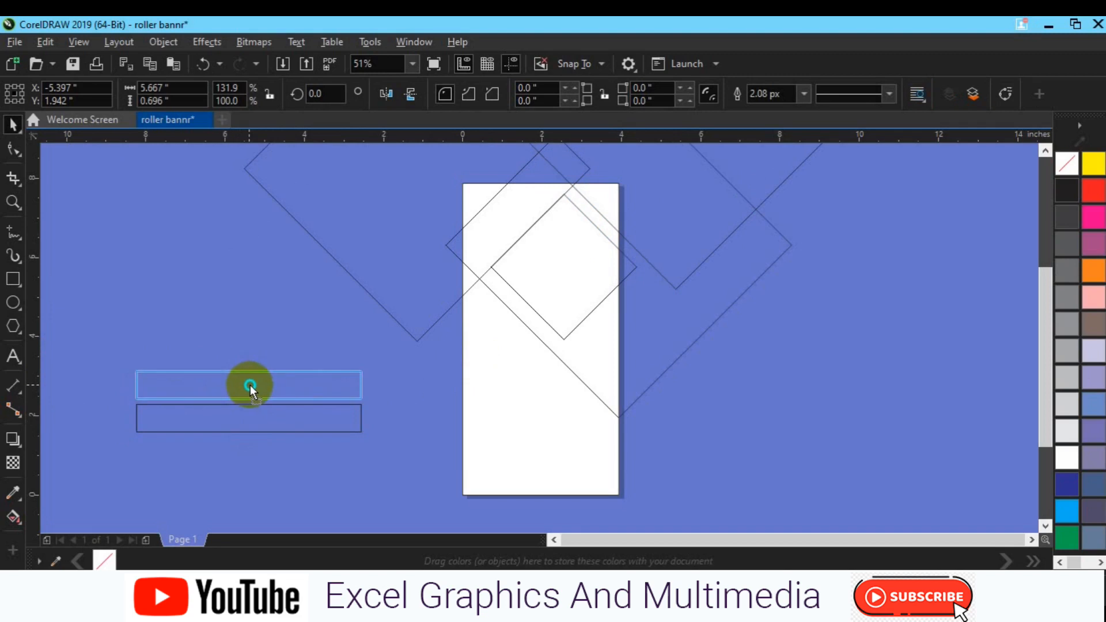
pyautogui.moveTo(249, 386); pyautogui.dragTo(250, 387)
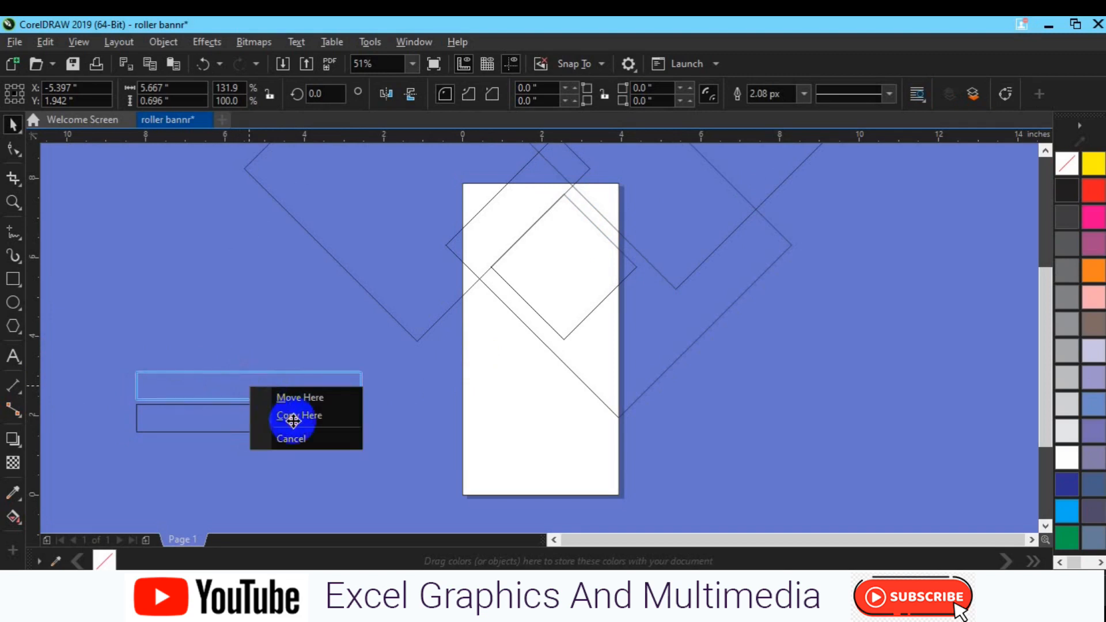
pyautogui.click(294, 425)
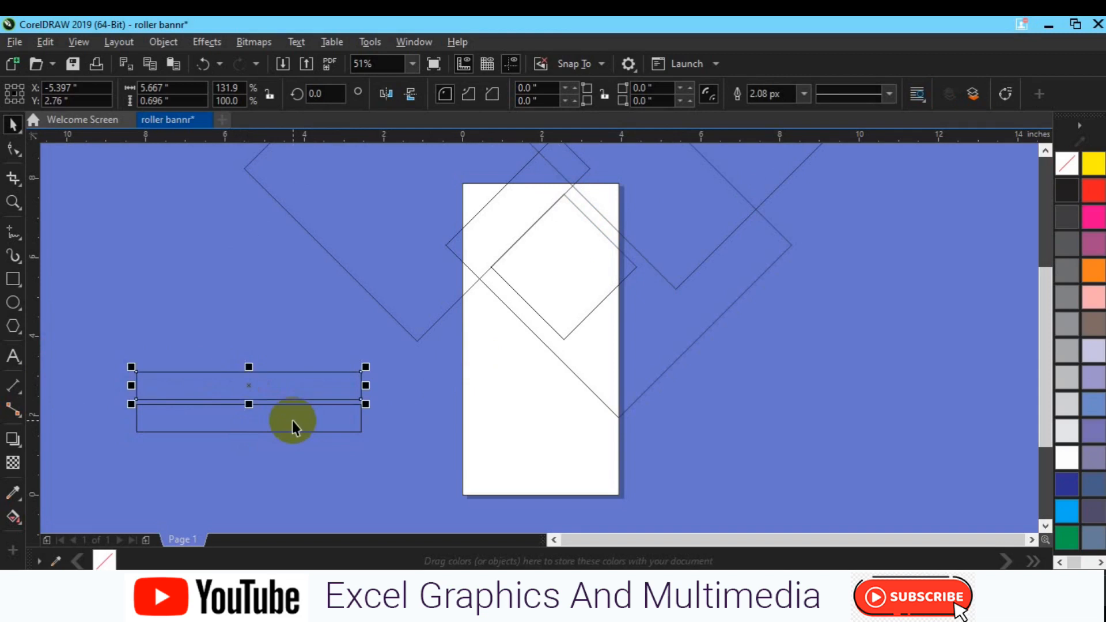
pyautogui.hotkey('ctrl', 'r')
pyautogui.hotkey('ctrl', 'r')
# Select all four bars and rotate them 45 degrees
pyautogui.moveTo(104, 272); pyautogui.dragTo(410, 477)
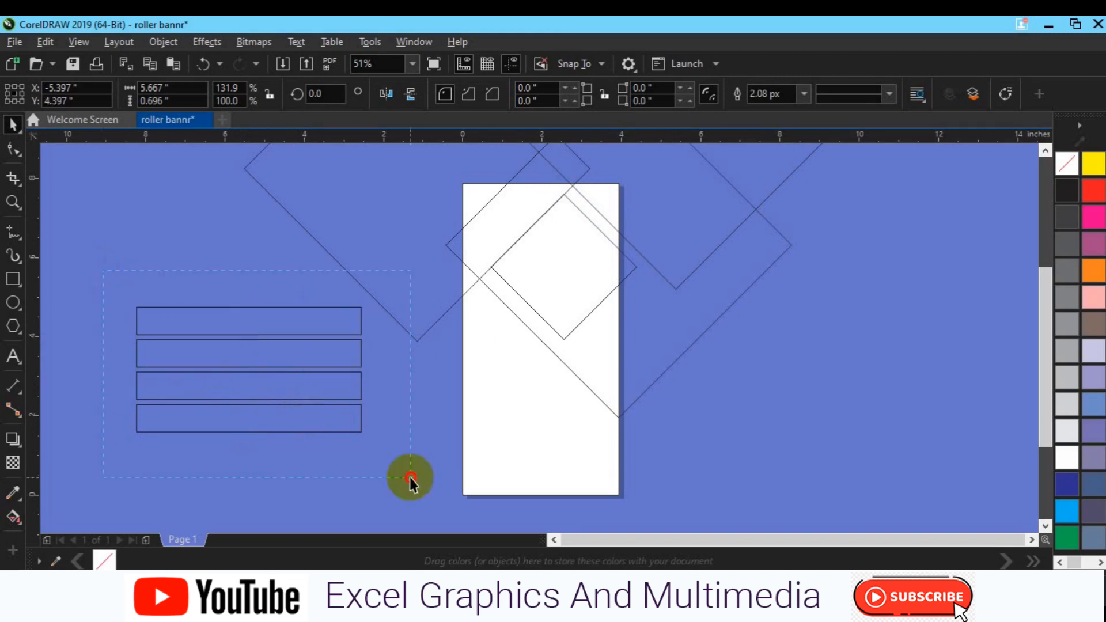
pyautogui.click(326, 94)
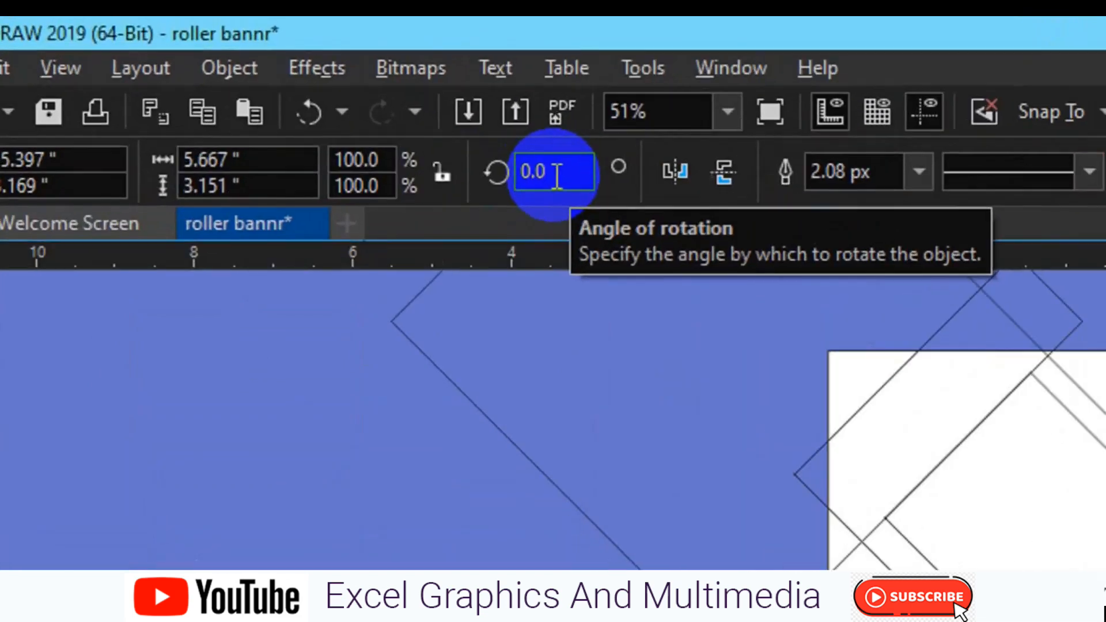
pyautogui.write('45')
pyautogui.press('Return')
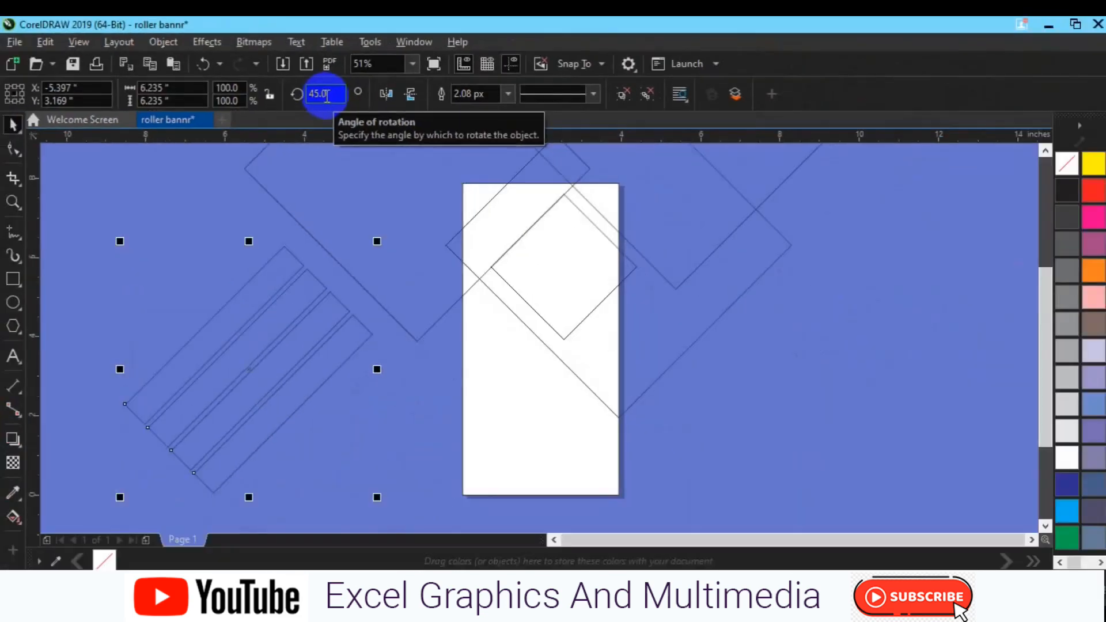
# Move the rotated bars onto the lower left of the page and delete a selected object there
pyautogui.moveTo(251, 370); pyautogui.dragTo(455, 386)
pyautogui.click(316, 375)
pyautogui.click(574, 460)
pyautogui.press('Delete')
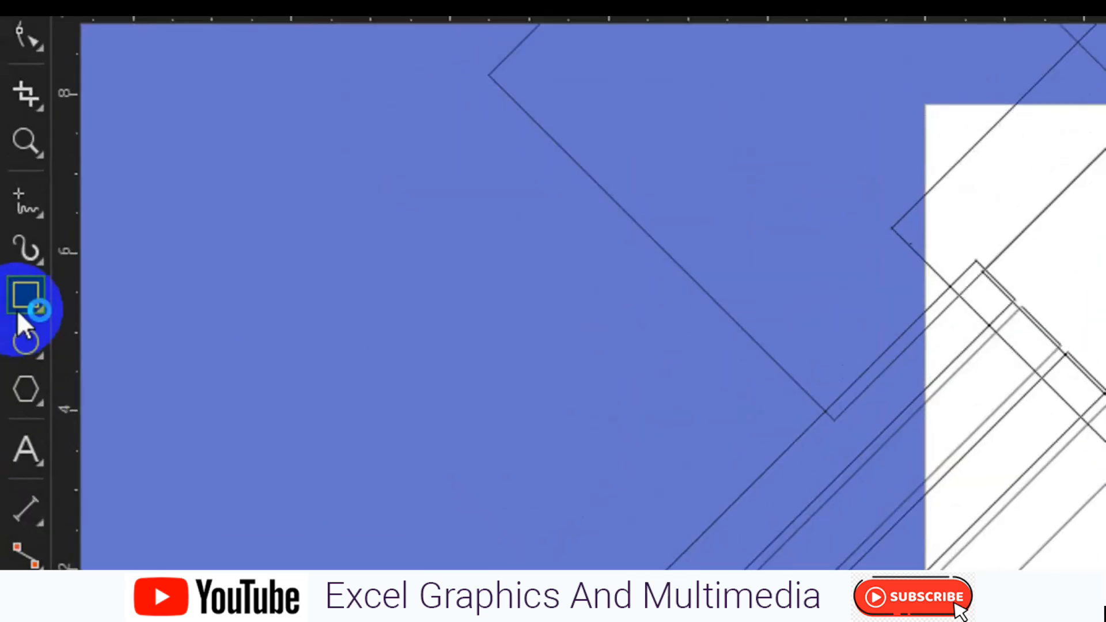
# Create a rectangle matching the page size with the Rectangle tool
pyautogui.doubleClick(12, 280)
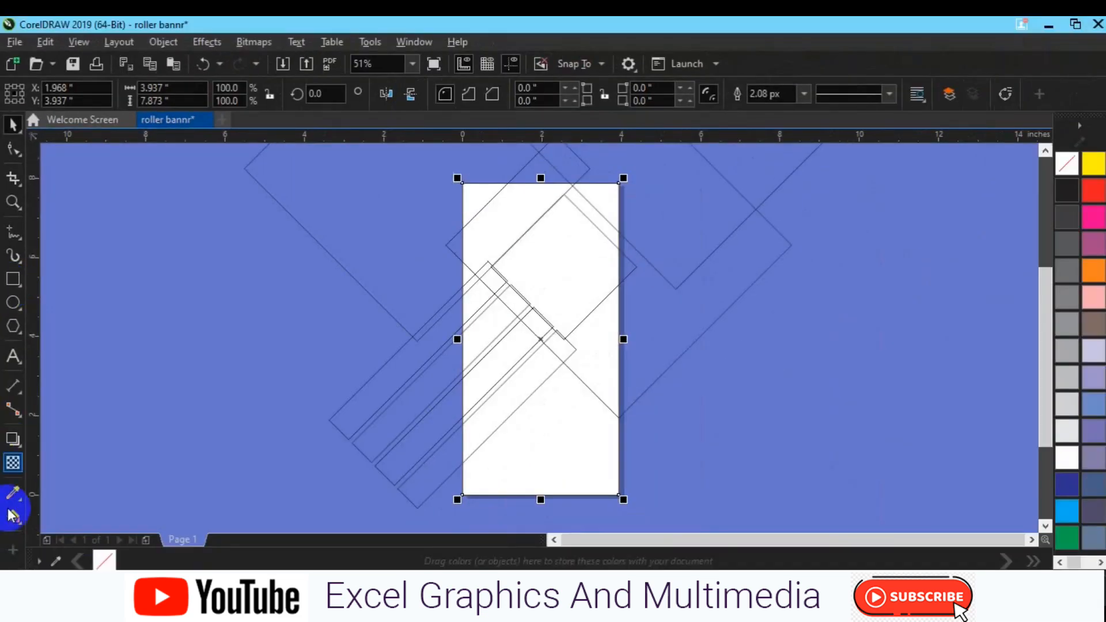
pyautogui.click(14, 534)
pyautogui.click(75, 517)
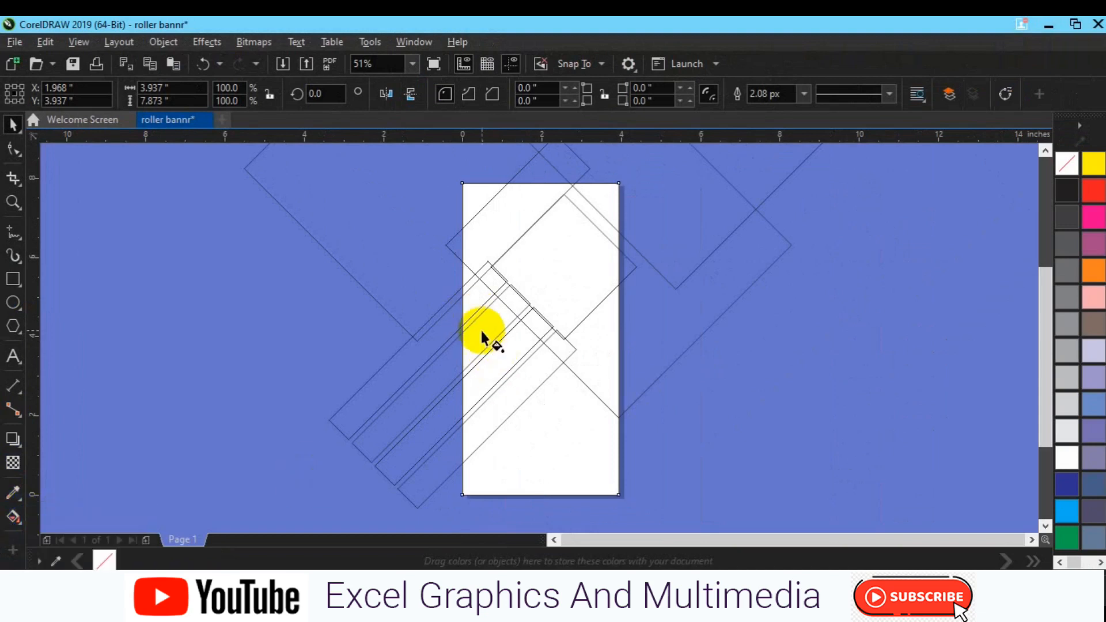
pyautogui.click(483, 338)
# Smart-fill the bar areas inside the page in black
pyautogui.click(11, 518)
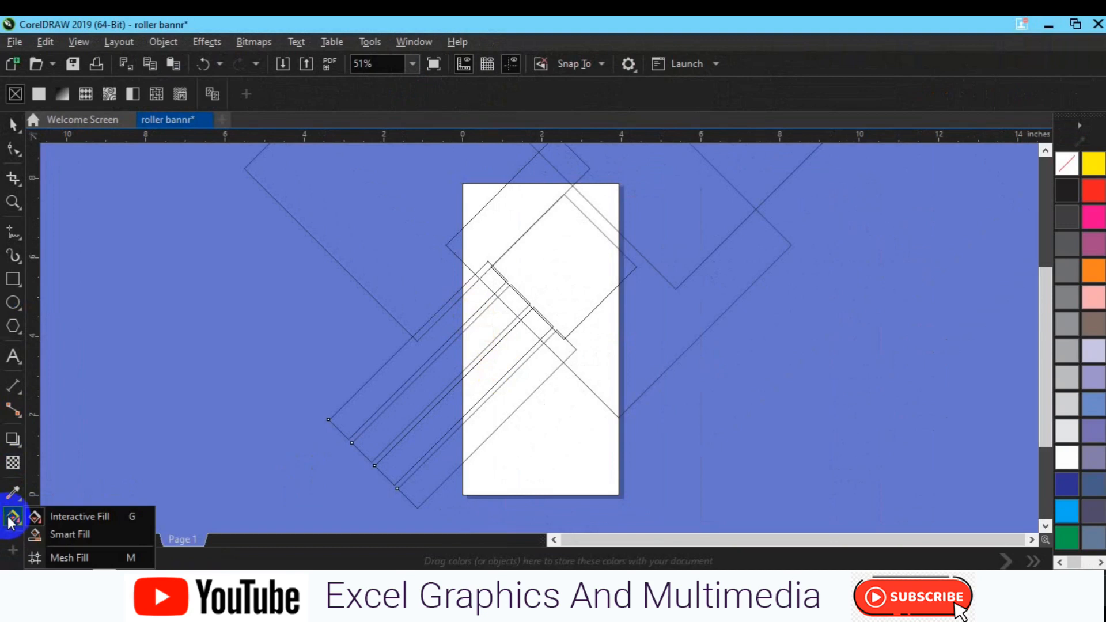
pyautogui.click(73, 537)
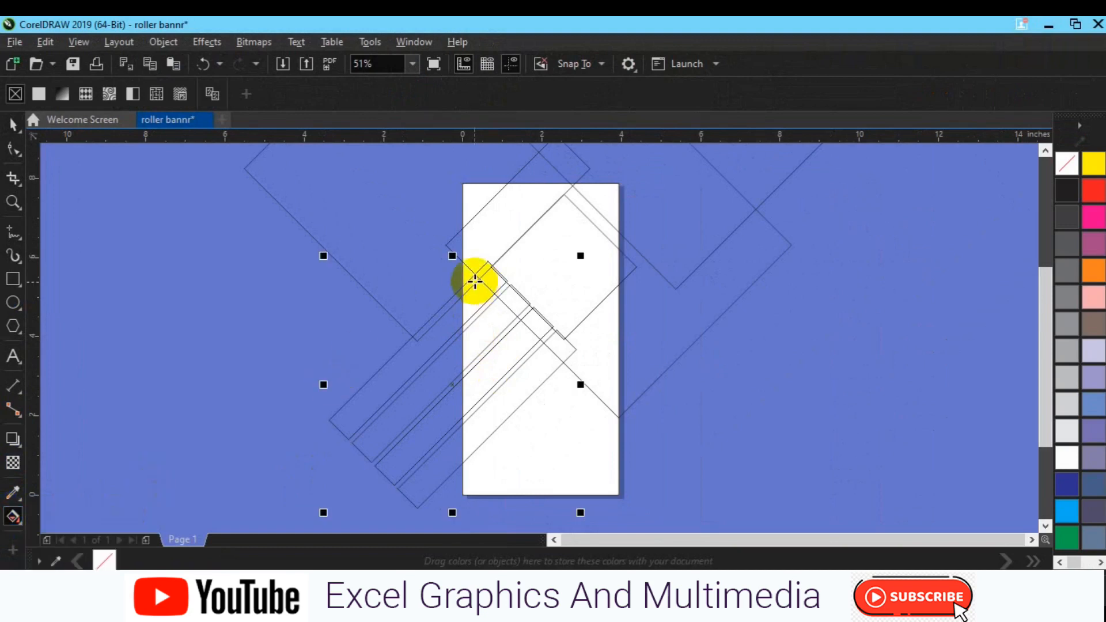
pyautogui.click(476, 288)
pyautogui.click(477, 296)
pyautogui.click(487, 333)
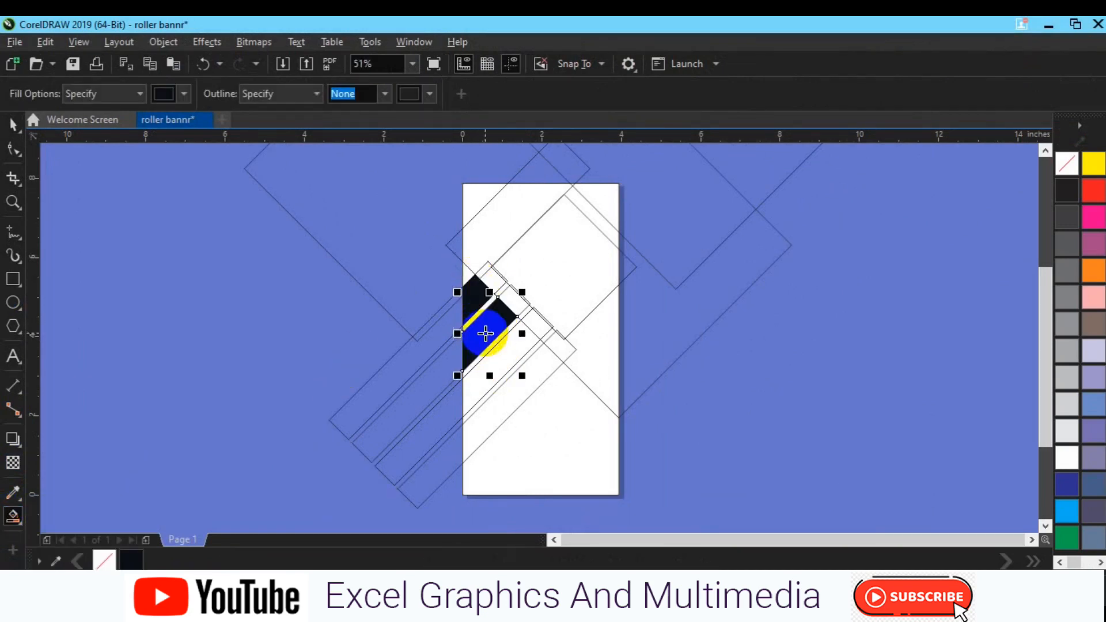
pyautogui.click(491, 376)
pyautogui.click(505, 408)
pyautogui.click(472, 298)
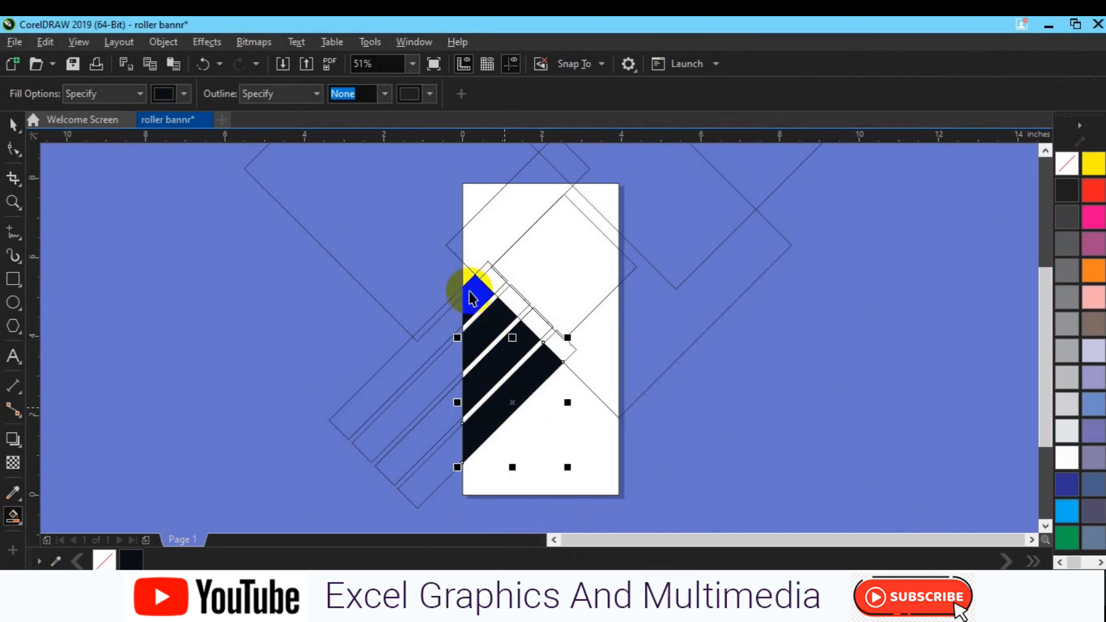
# Select the original outlined bars and delete them
pyautogui.press('space')
pyautogui.click(470, 294)
pyautogui.click(402, 263)
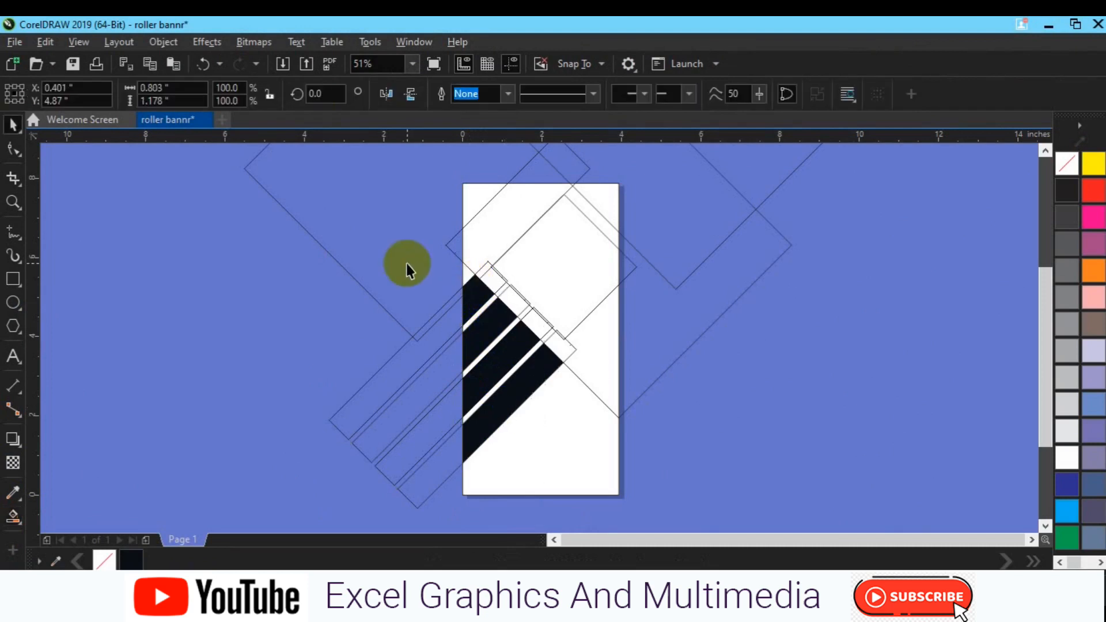
pyautogui.click(471, 289)
pyautogui.click(329, 386)
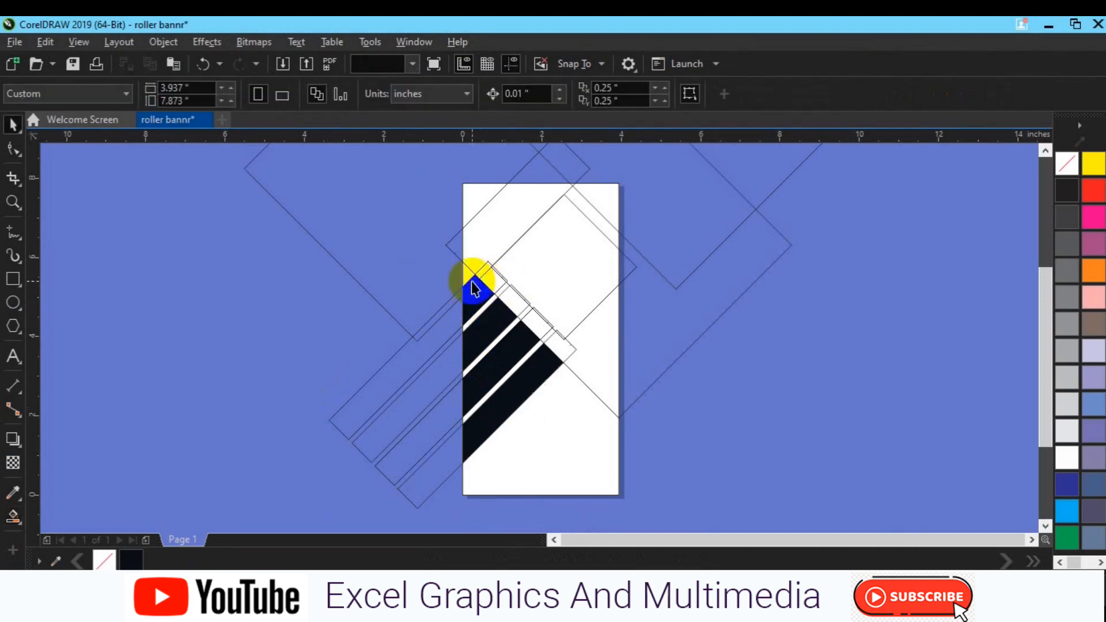
pyautogui.click(473, 288)
pyautogui.keyDown('shift'); pyautogui.click(476, 316); pyautogui.keyUp('shift')
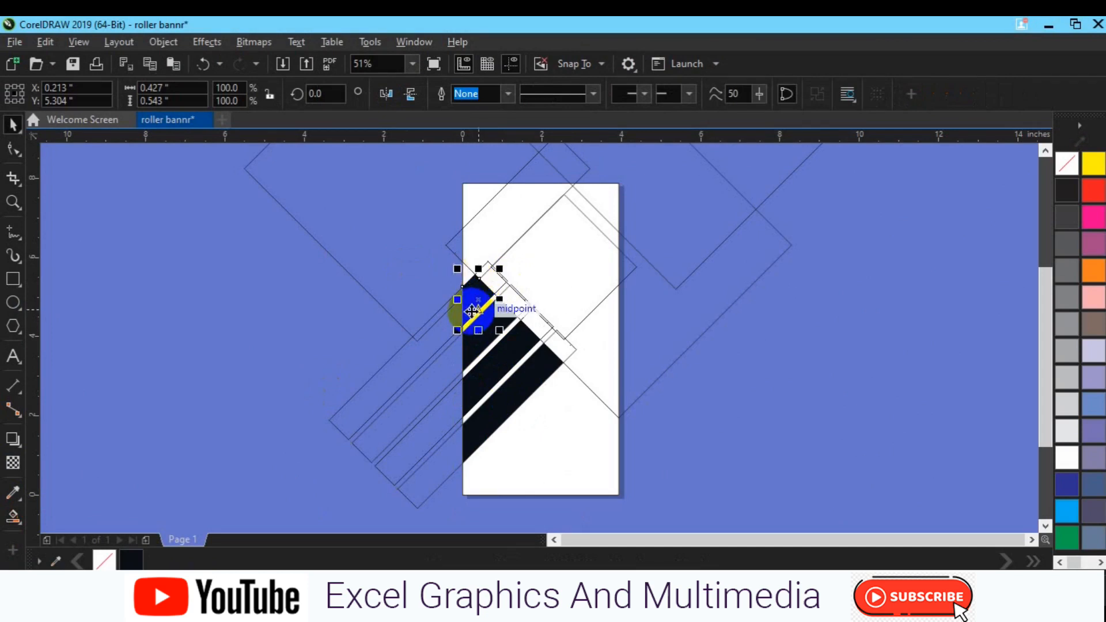
pyautogui.click(499, 94)
pyautogui.click(380, 398)
pyautogui.press('Delete')
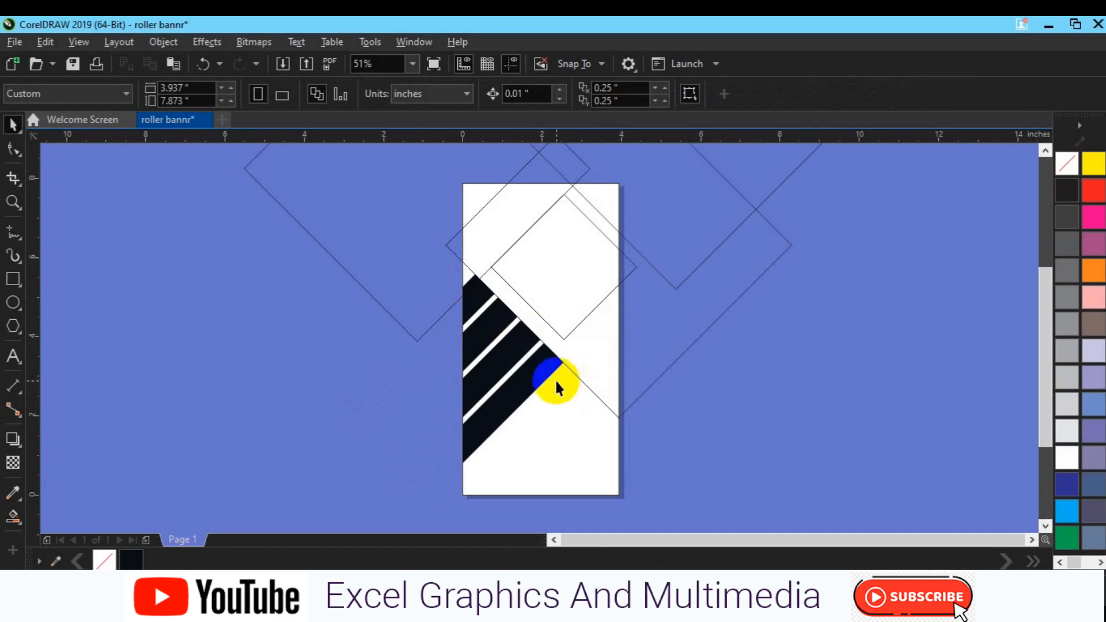
# Smart-fill the triangular area right of the bars and color it grey
pyautogui.click(13, 517)
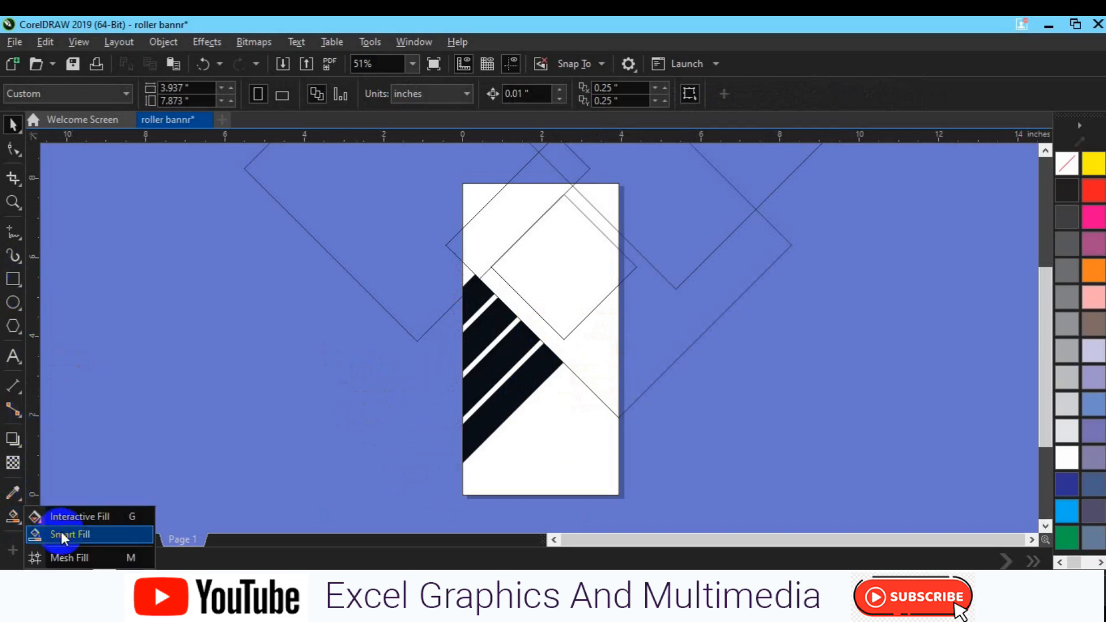
pyautogui.click(61, 534)
pyautogui.click(605, 368)
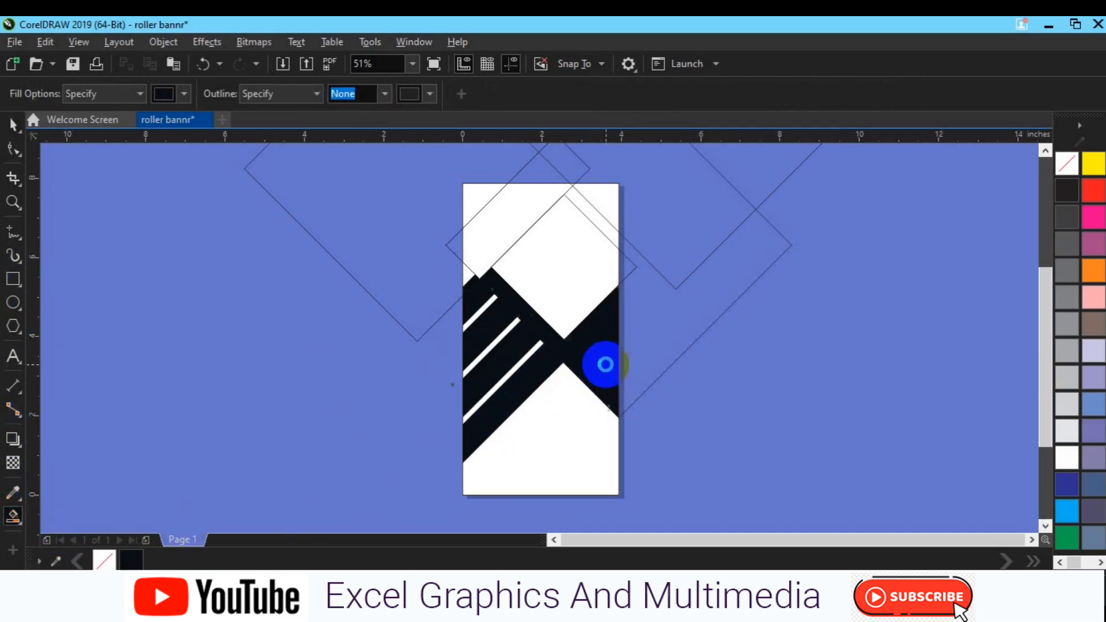
pyautogui.press('space')
pyautogui.click(1064, 327)
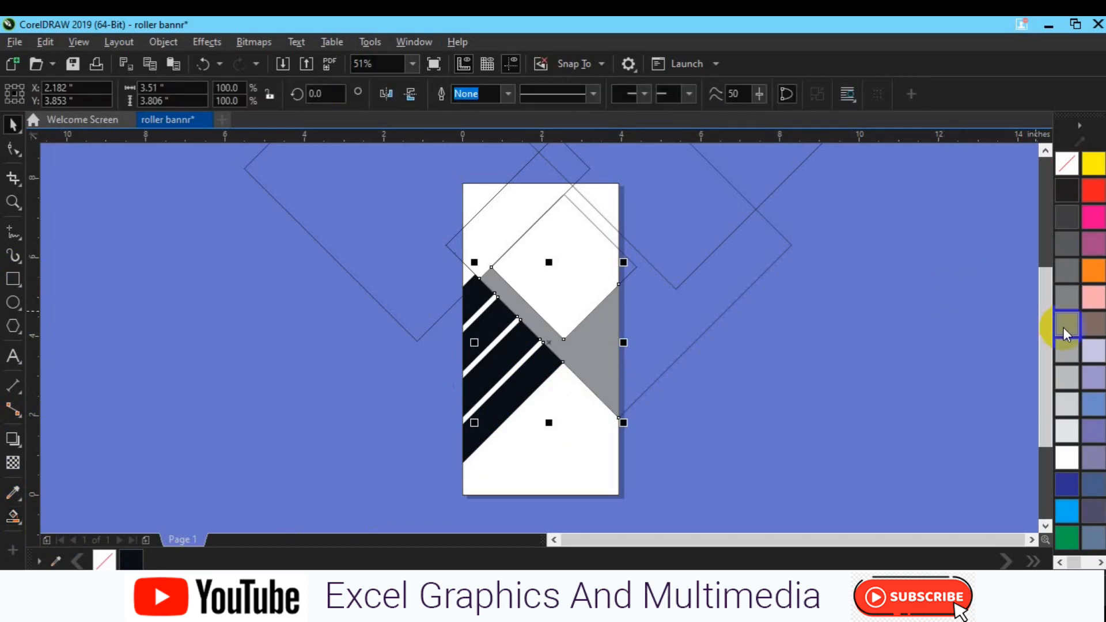
# Switch to the Pen tool and draw a diagonal line segment left of the page
pyautogui.click(690, 331)
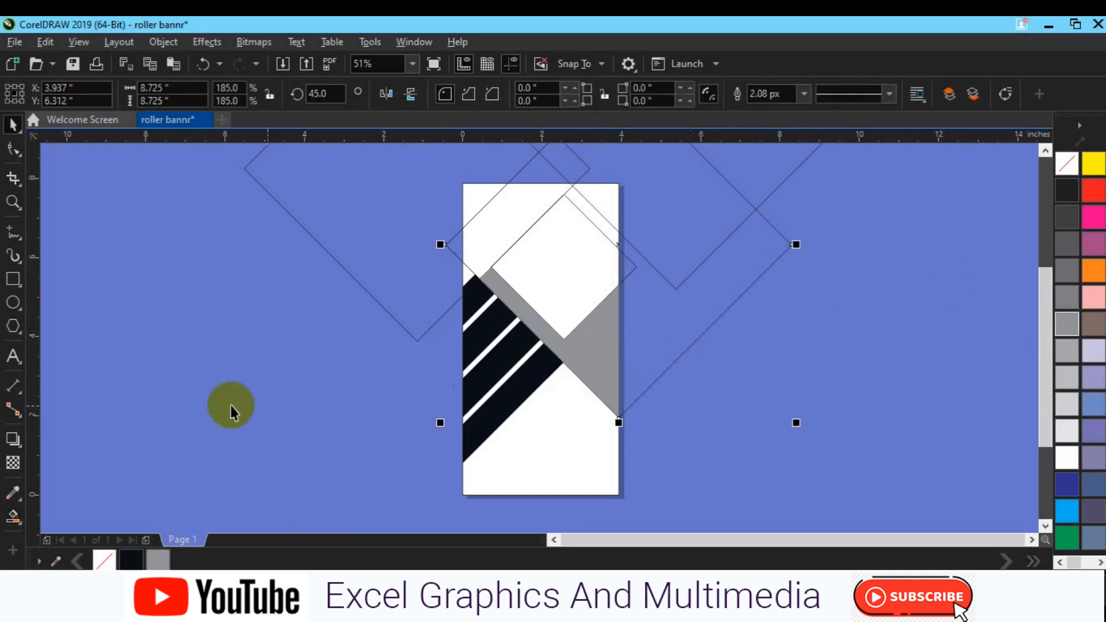
pyautogui.click(13, 516)
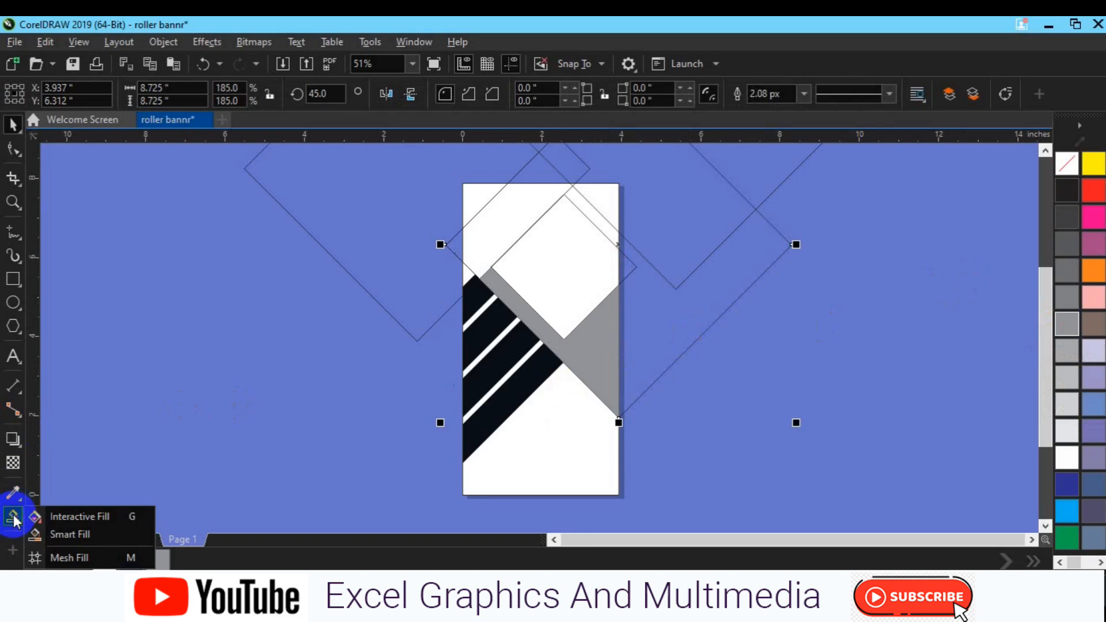
pyautogui.click(19, 241)
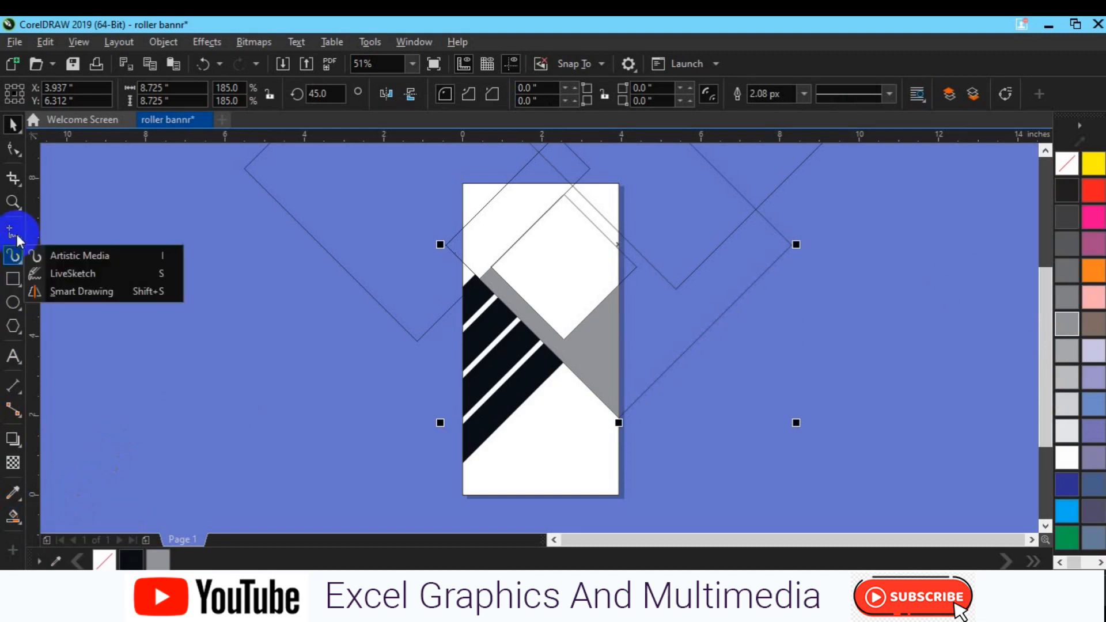
pyautogui.click(14, 236)
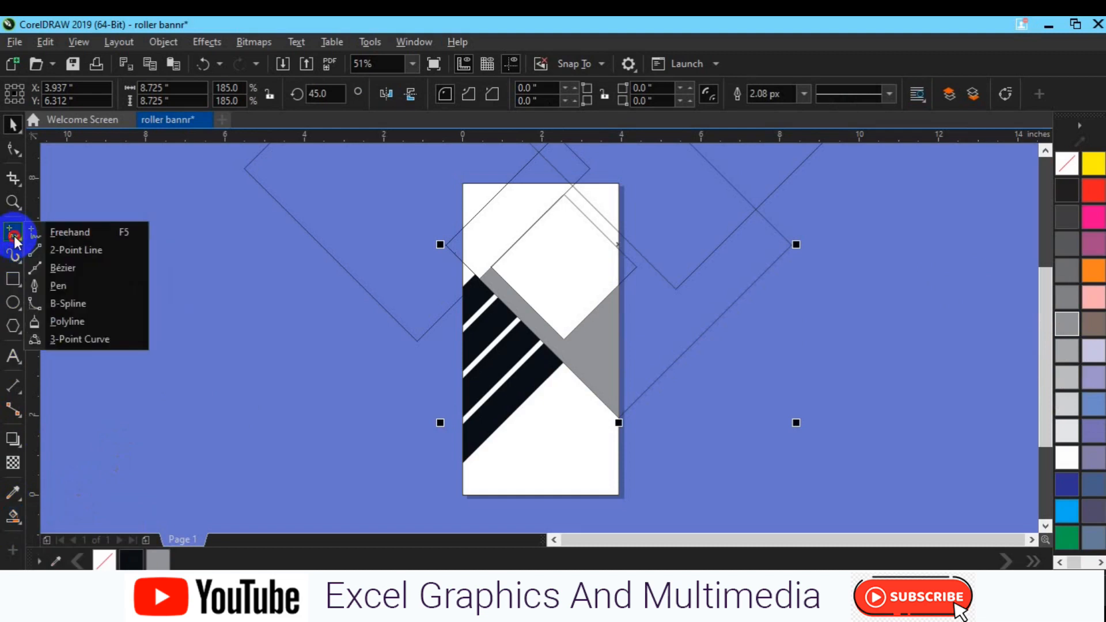
pyautogui.click(76, 287)
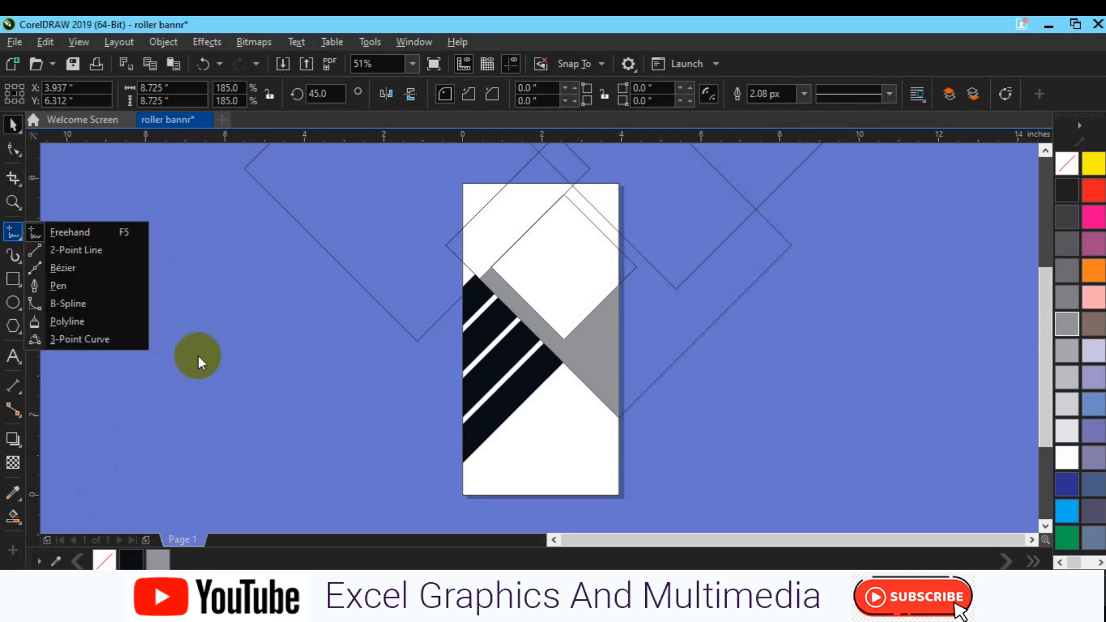
pyautogui.click(75, 286)
pyautogui.click(214, 351)
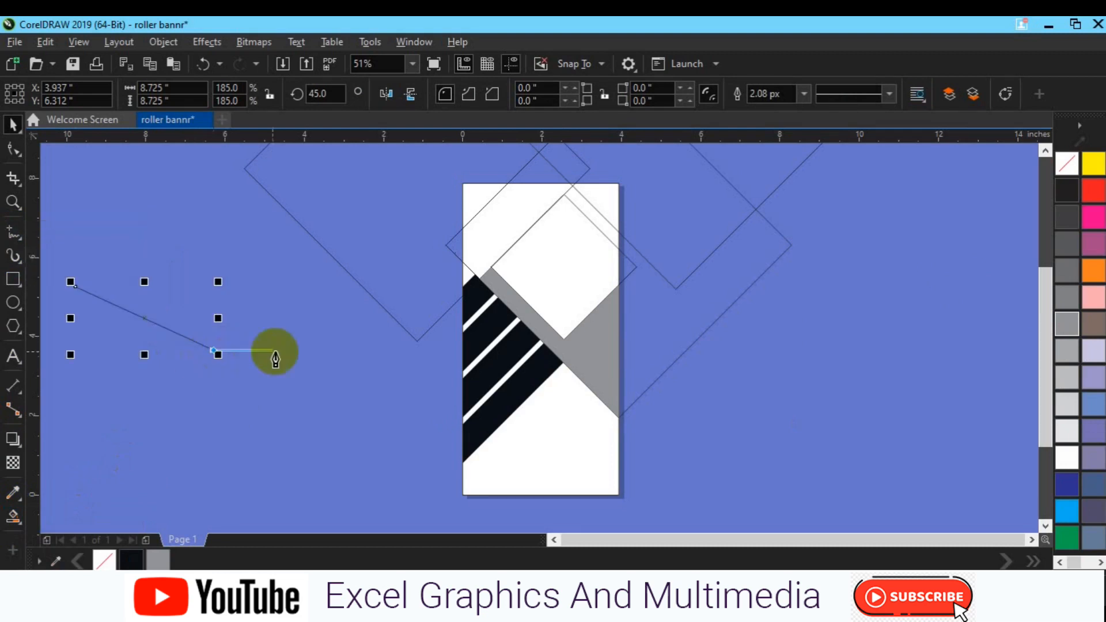
pyautogui.press('Escape')
# Draw a horizontal line about 3.4 inches long and move it onto the upper part of the page
pyautogui.click(247, 408)
pyautogui.click(383, 408)
pyautogui.press('space')
pyautogui.click(404, 477)
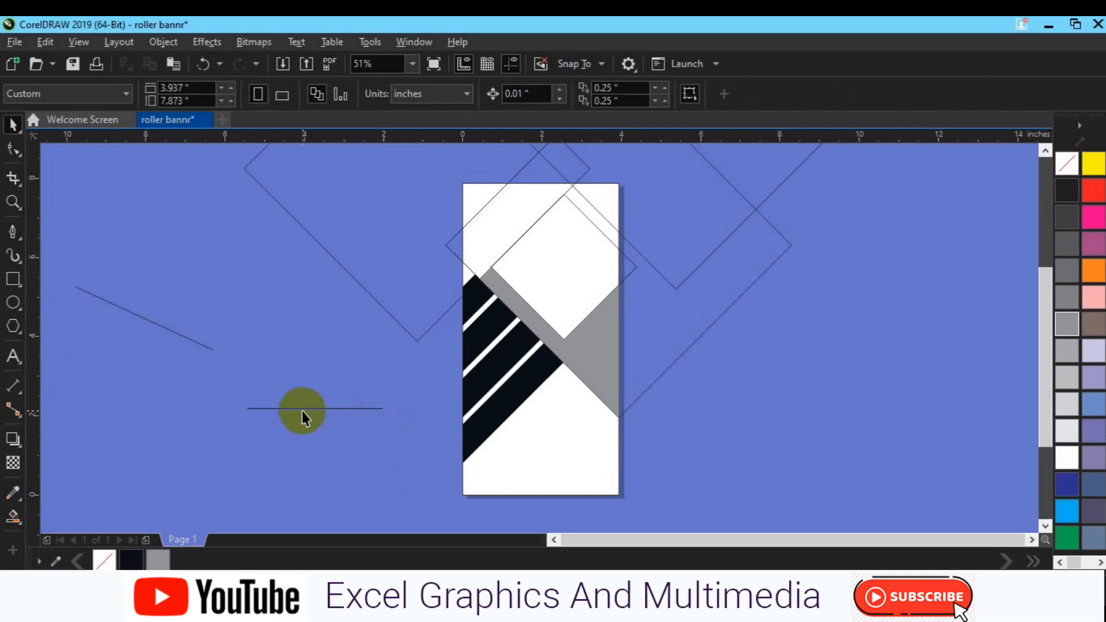
pyautogui.moveTo(302, 410); pyautogui.dragTo(552, 249)
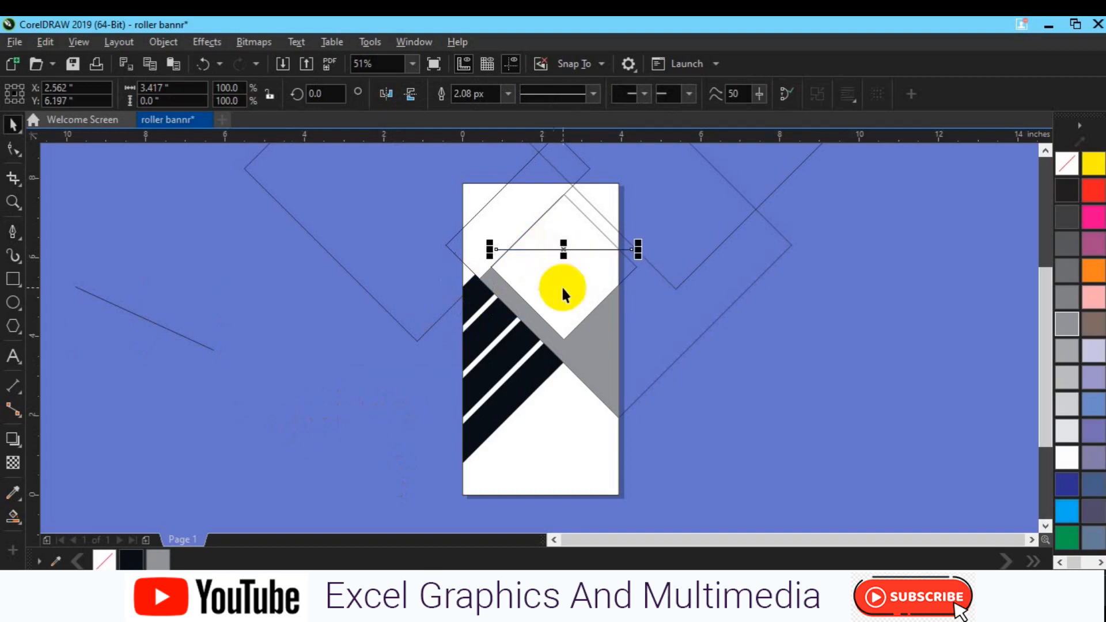
pyautogui.keyDown('shift'); pyautogui.click(563, 288); pyautogui.keyUp('shift')
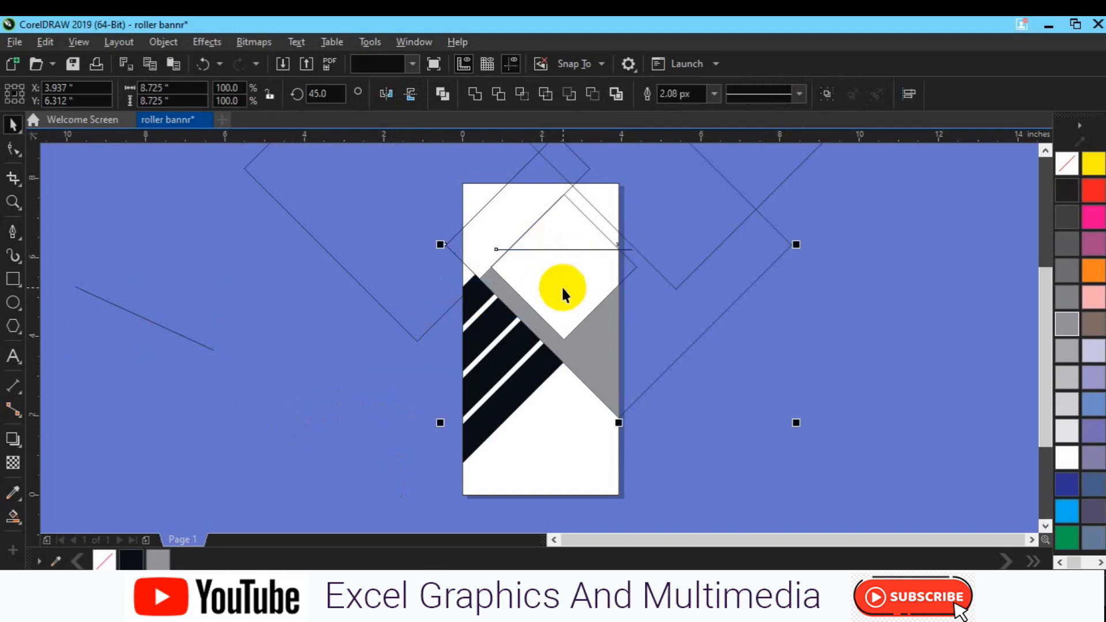
pyautogui.click(630, 275)
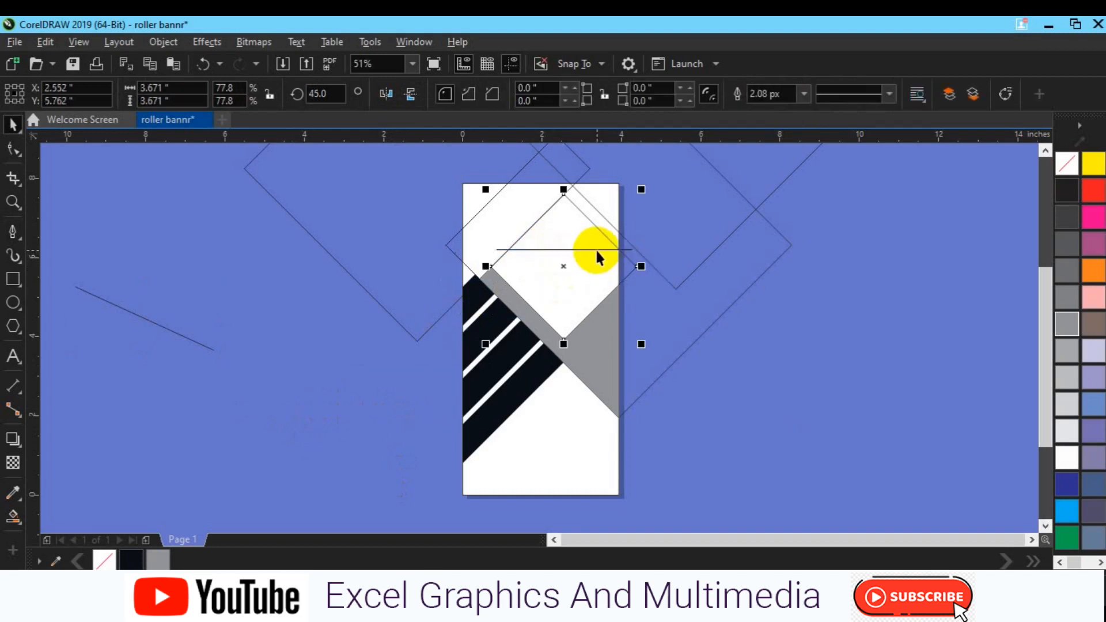
pyautogui.press('Right')
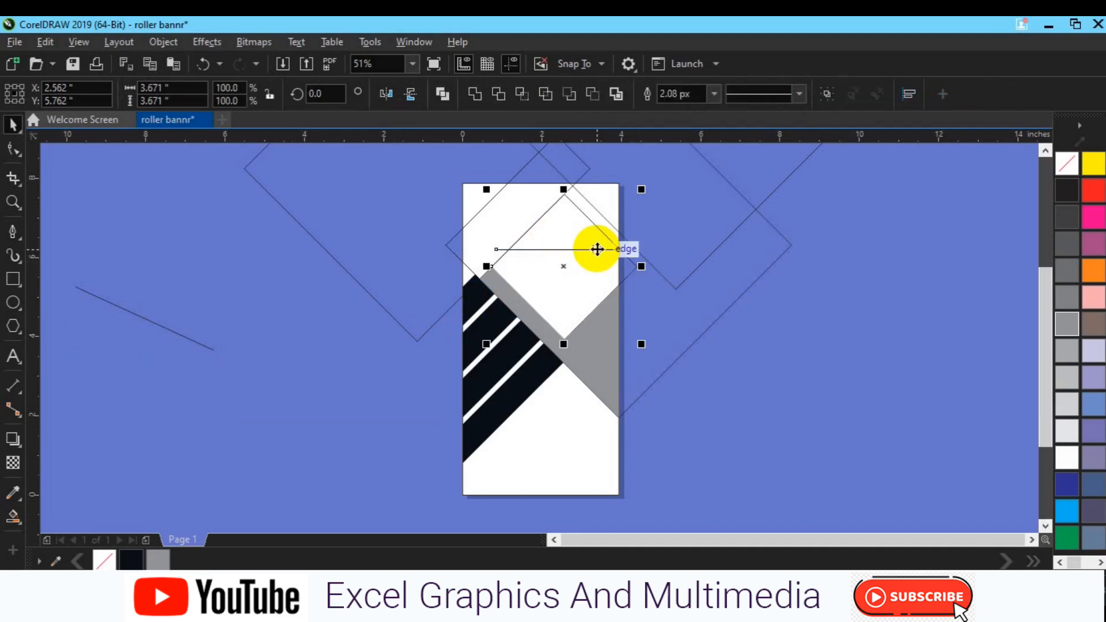
pyautogui.press('e')
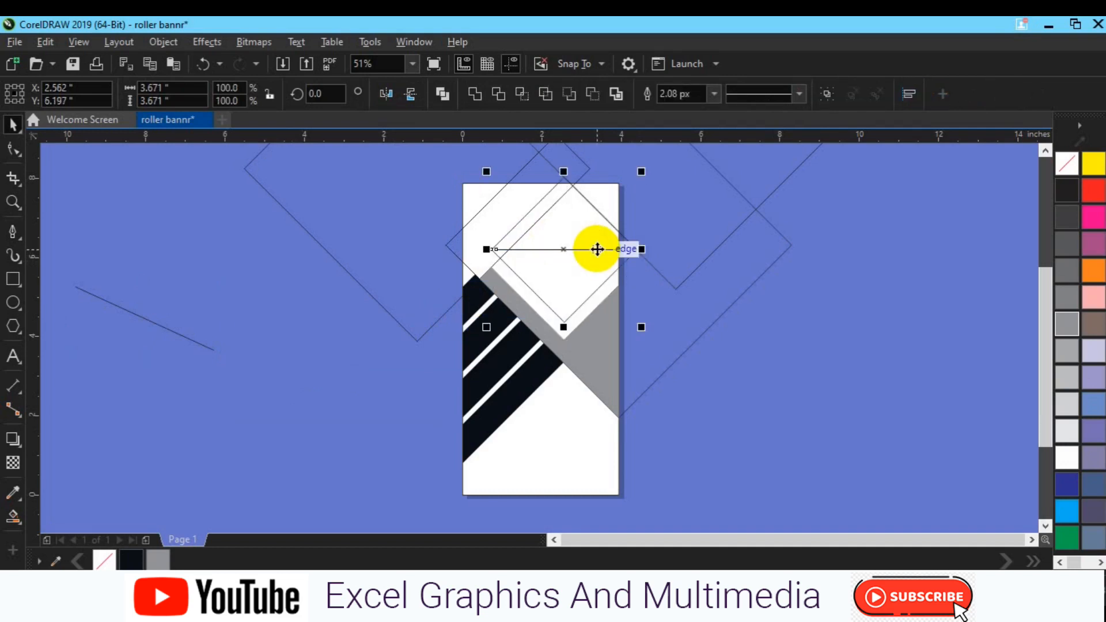
pyautogui.click(834, 303)
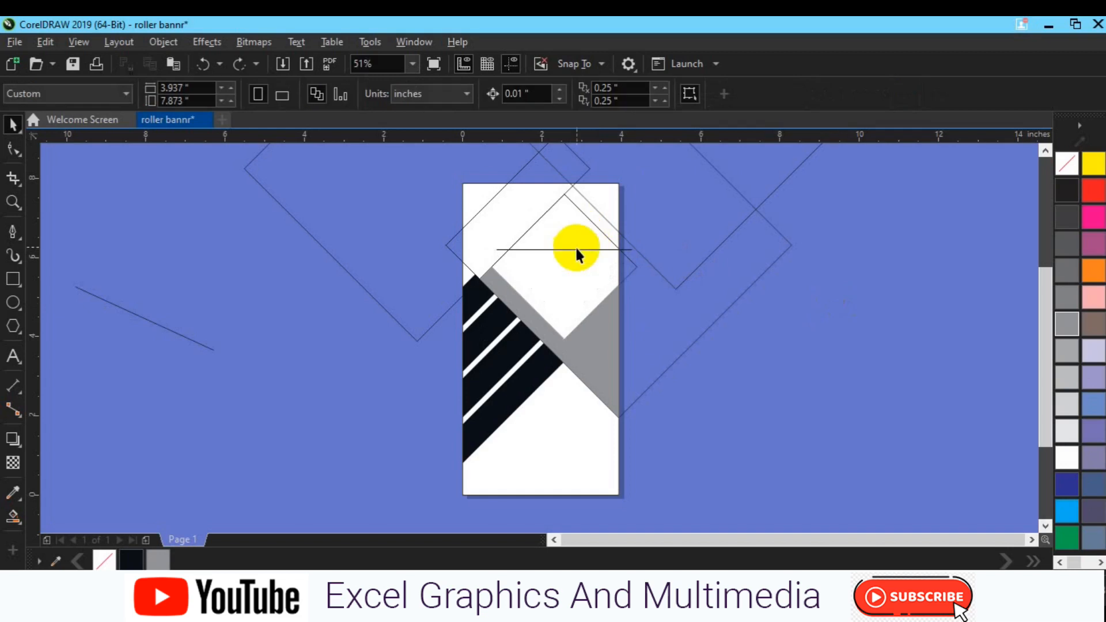
# Move the horizontal line down to the diamond's side corners and lengthen its right end
pyautogui.click(576, 250)
pyautogui.moveTo(564, 253); pyautogui.dragTo(564, 270)
pyautogui.moveTo(639, 269); pyautogui.dragTo(658, 274)
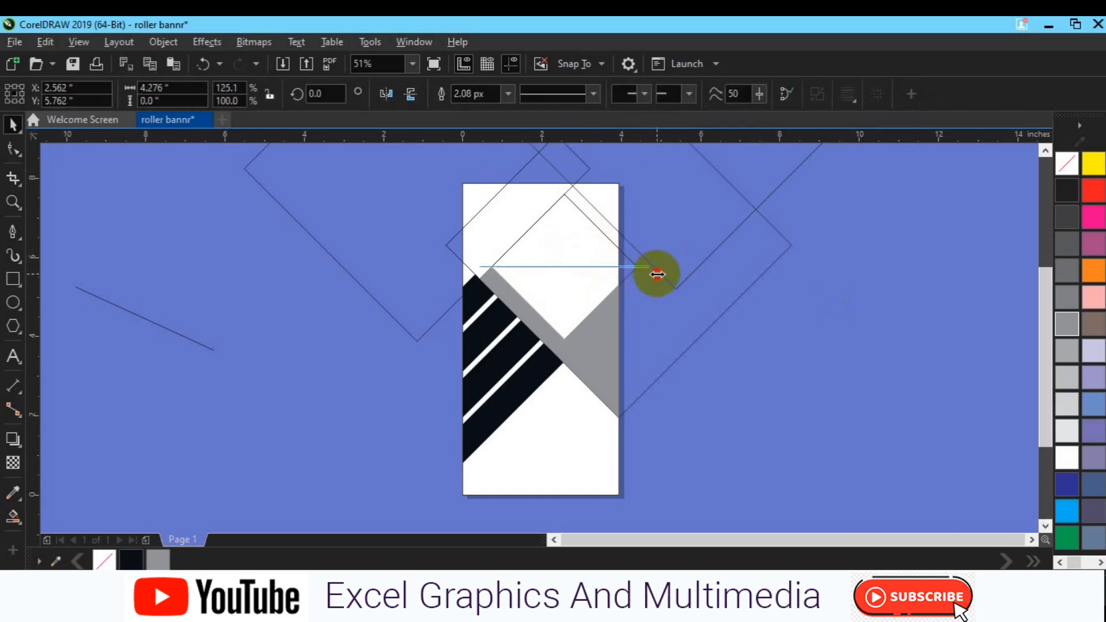
pyautogui.click(575, 276)
pyautogui.click(625, 271)
pyautogui.click(752, 346)
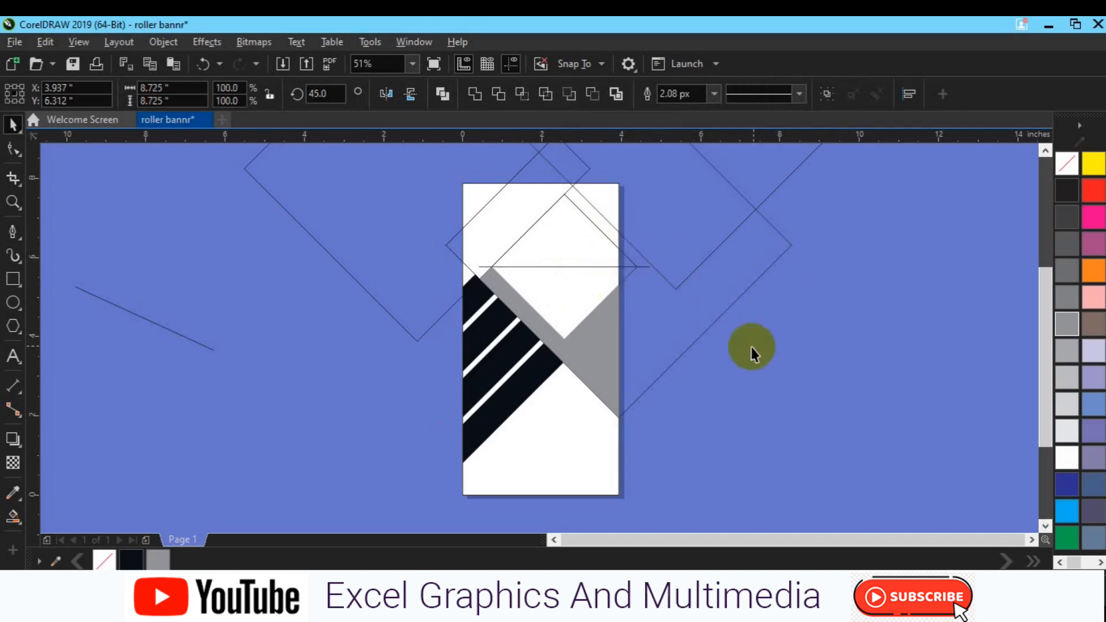
# Extend the horizontal line to about 5.7 inches so it crosses both page edges
pyautogui.click(614, 243)
pyautogui.keyDown('shift'); pyautogui.click(649, 268); pyautogui.keyUp('shift')
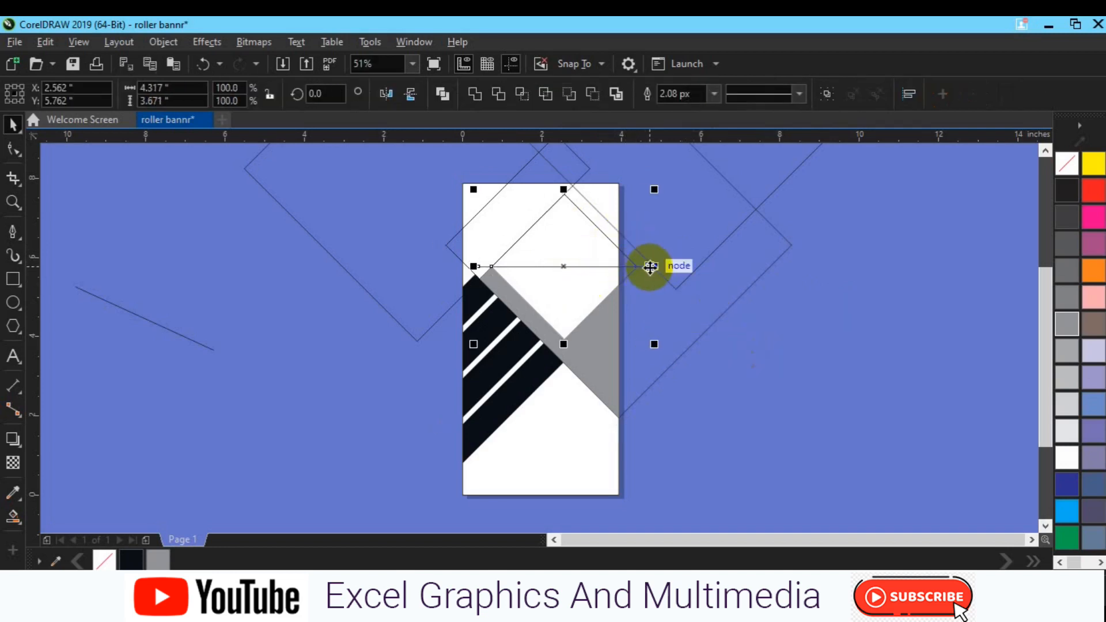
pyautogui.click(533, 265)
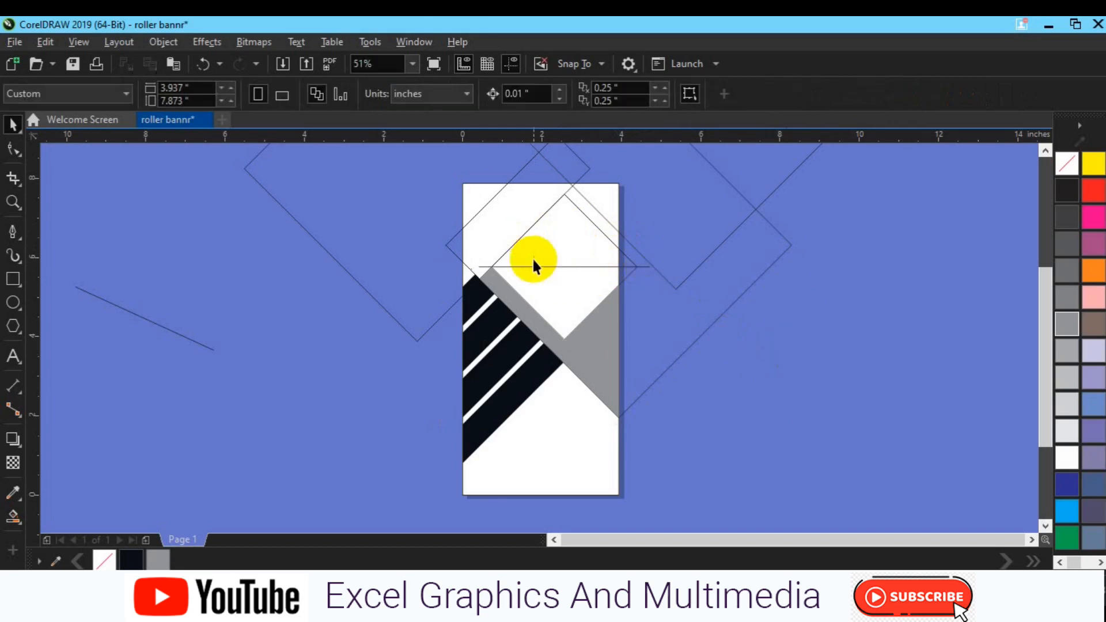
pyautogui.click(533, 265)
pyautogui.moveTo(655, 264); pyautogui.dragTo(685, 268)
pyautogui.press('space')
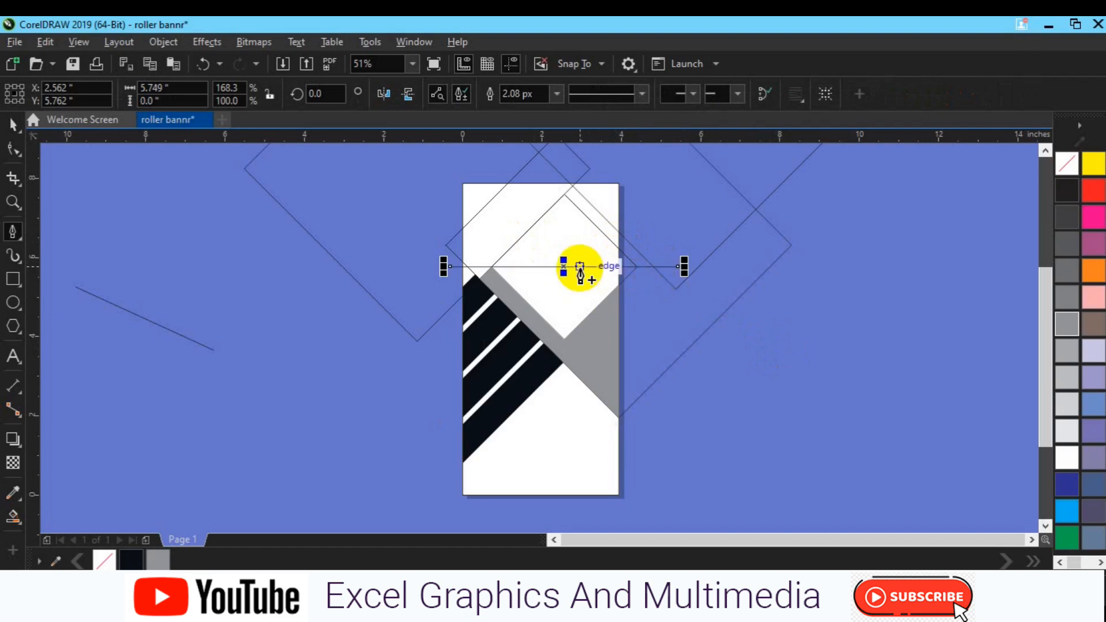
# Smart-fill the small triangle between the horizontal line and the top bar
pyautogui.click(13, 516)
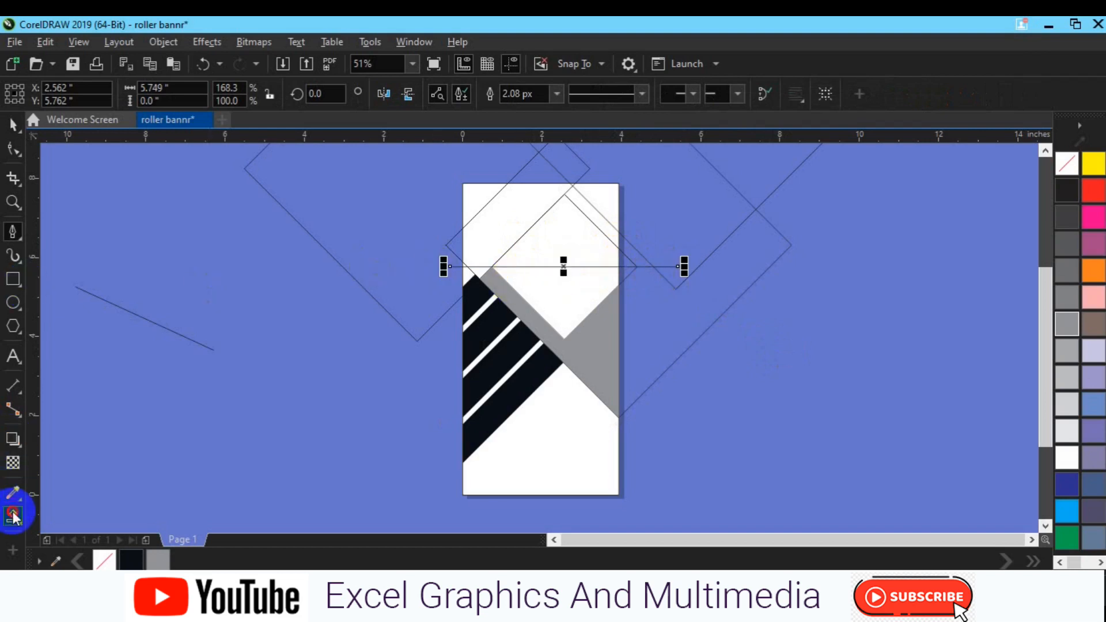
pyautogui.click(71, 534)
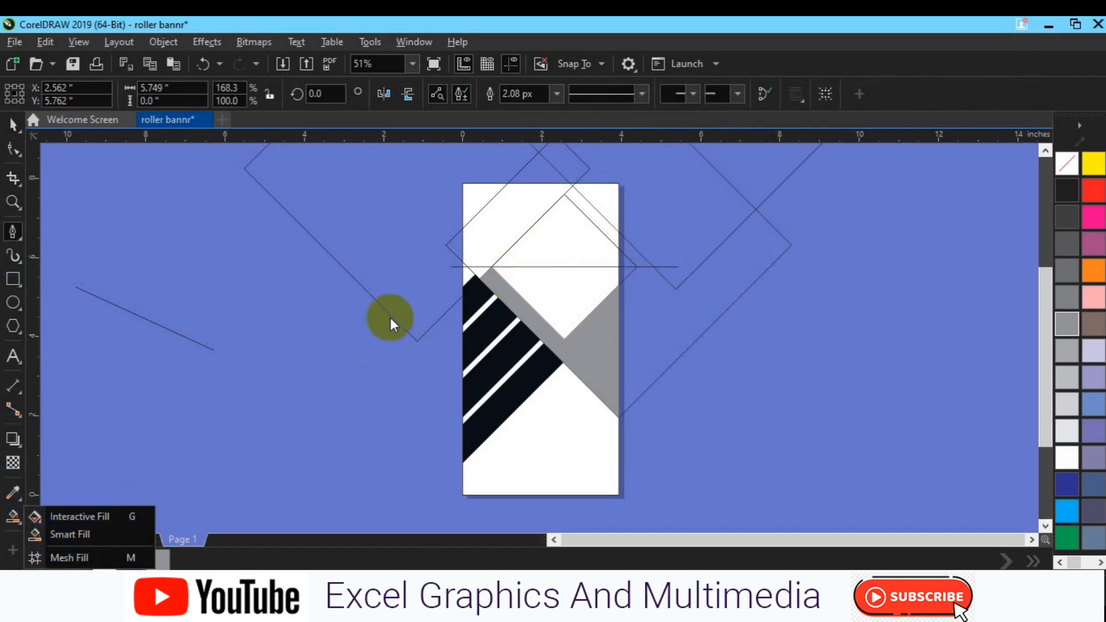
pyautogui.click(481, 269)
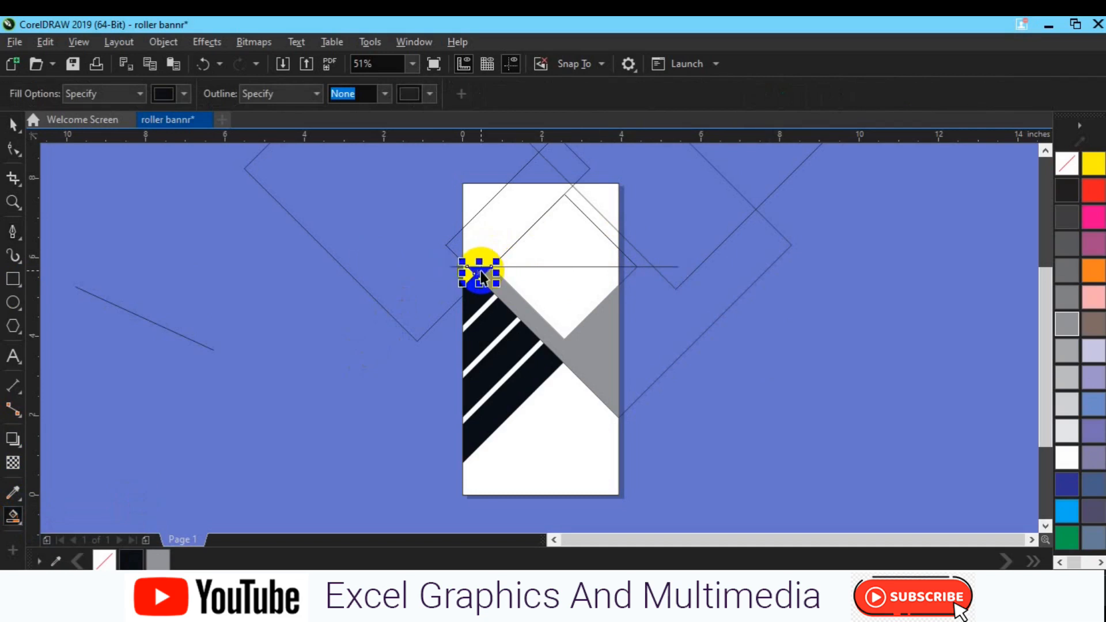
pyautogui.press('space')
pyautogui.click(473, 105)
pyautogui.click(664, 267)
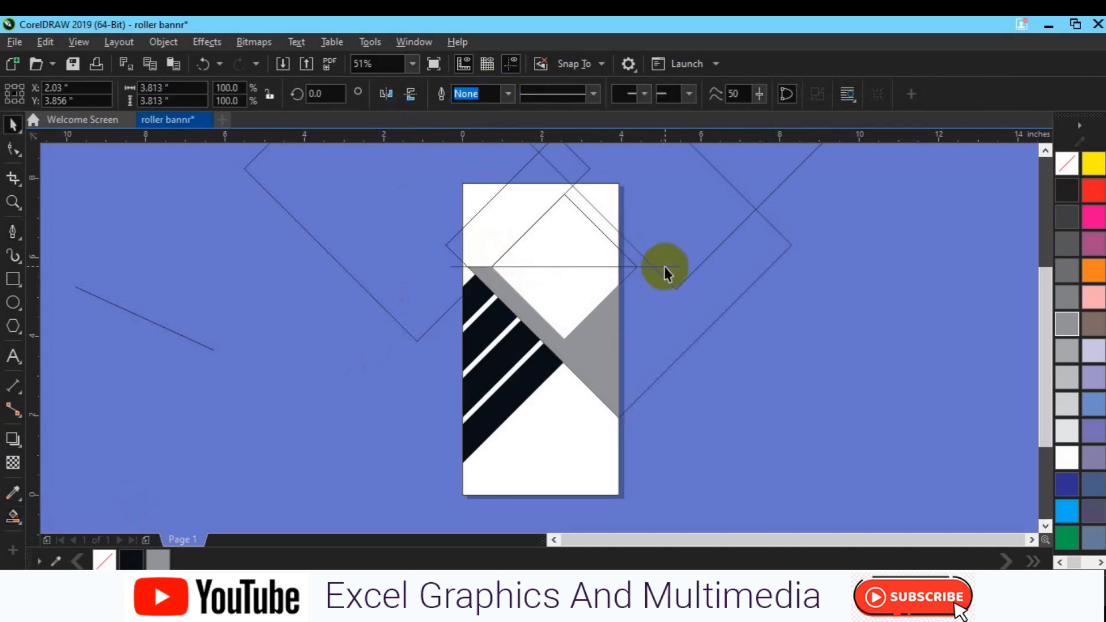
# Delete the horizontal line and smart-fill the diamond region between the top bar and the gray bar
pyautogui.press('Delete')
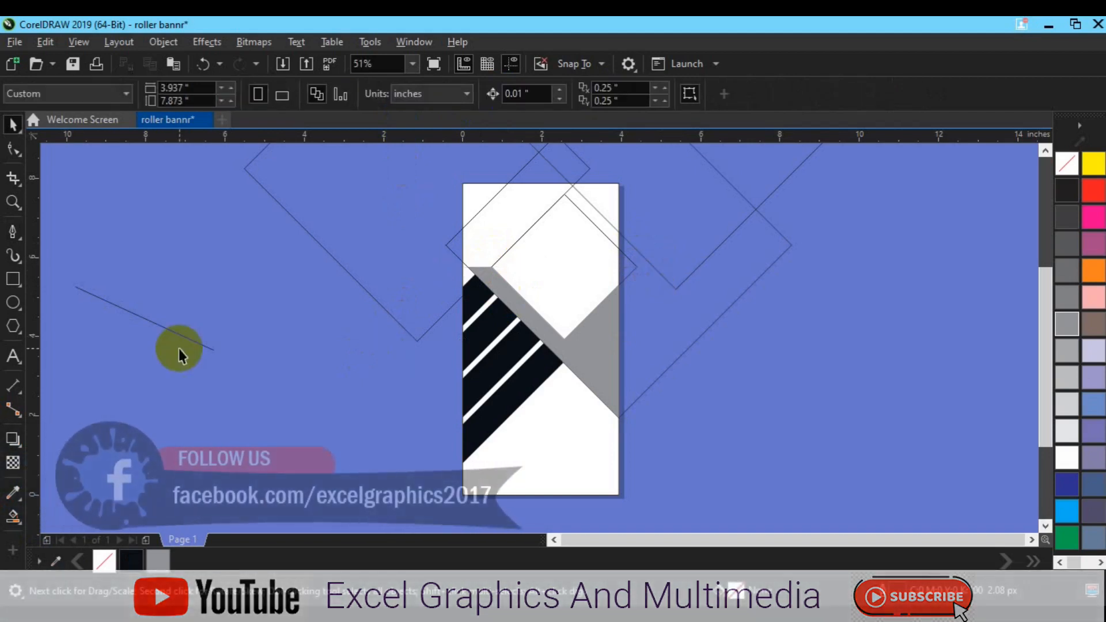
pyautogui.click(16, 522)
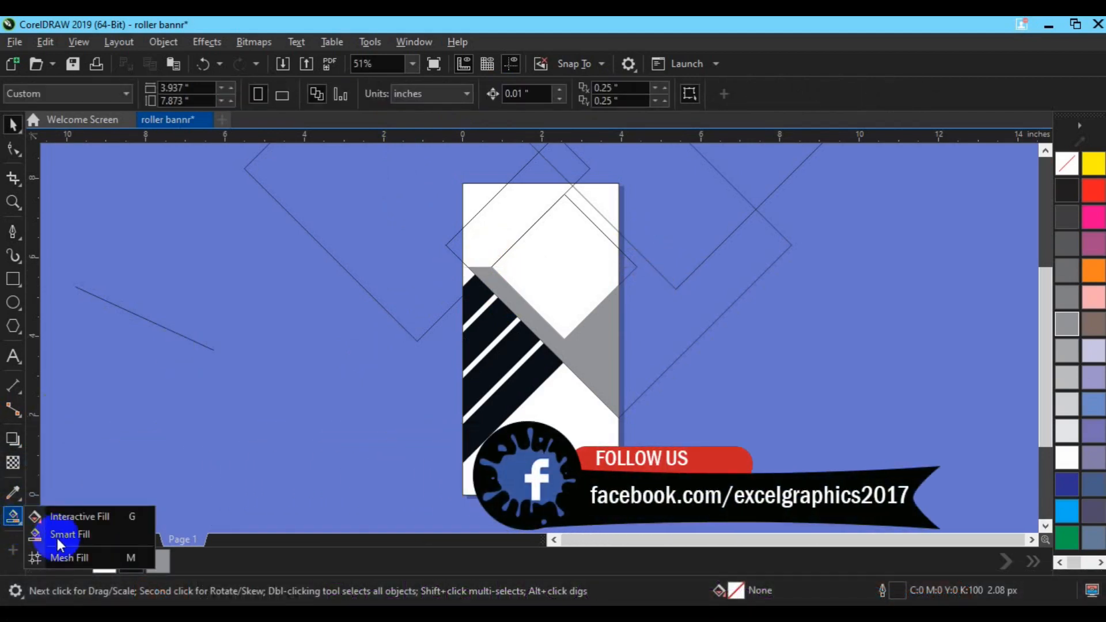
pyautogui.click(60, 538)
pyautogui.click(557, 275)
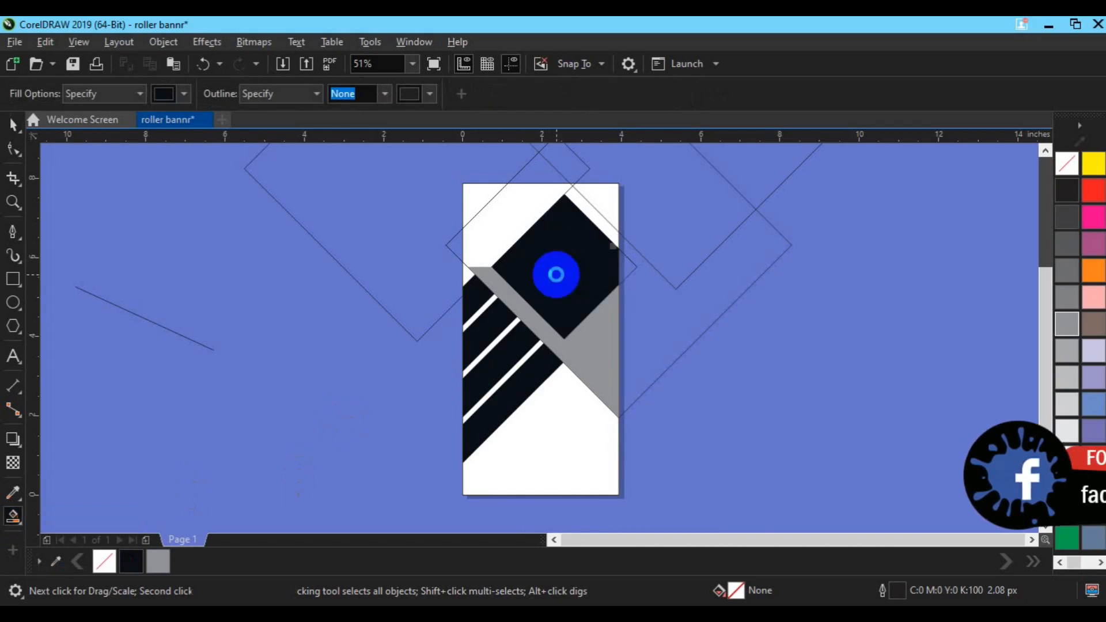
# Smart-fill the small corner pieces at the page's top-right corner and weld them into one shape
pyautogui.click(608, 192)
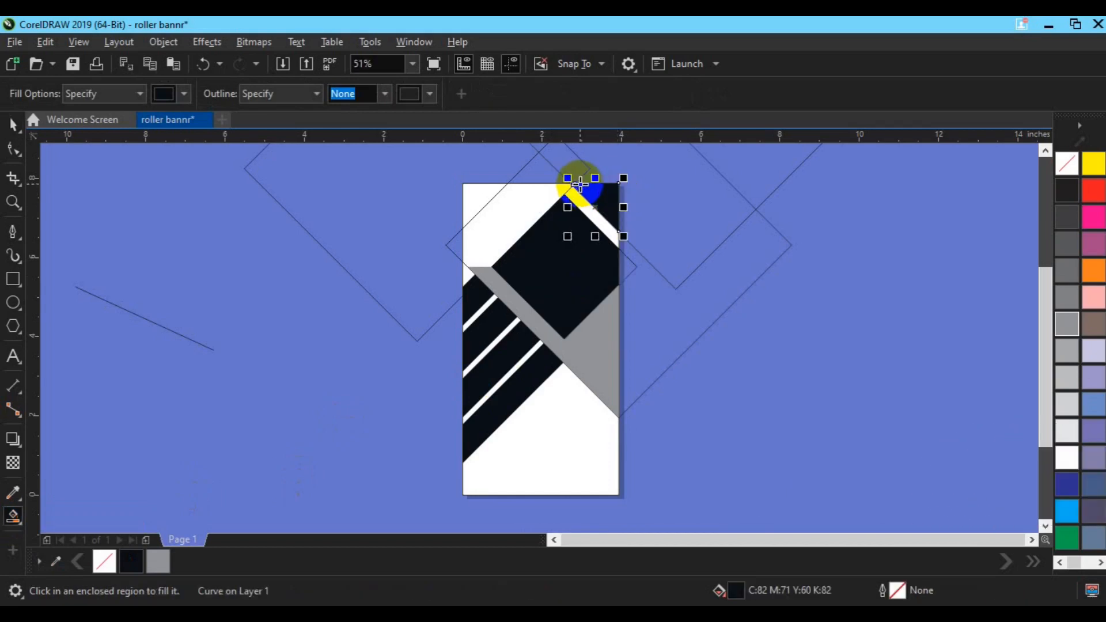
pyautogui.press('space')
pyautogui.scroll(2, 579, 184)
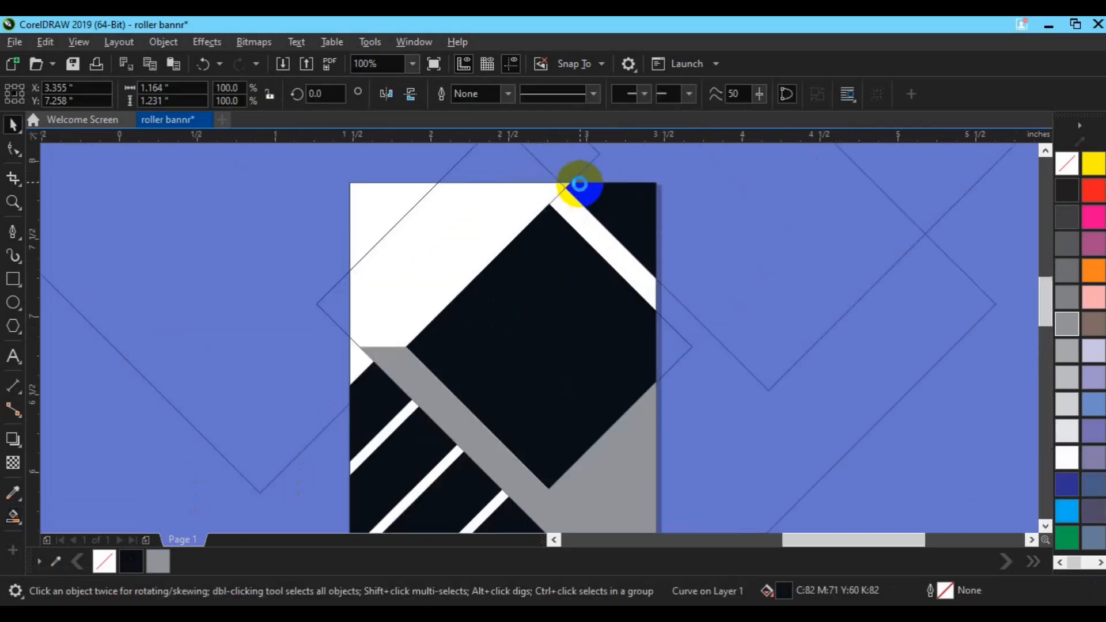
pyautogui.scroll(2, 579, 184)
pyautogui.click(173, 168)
pyautogui.click(19, 517)
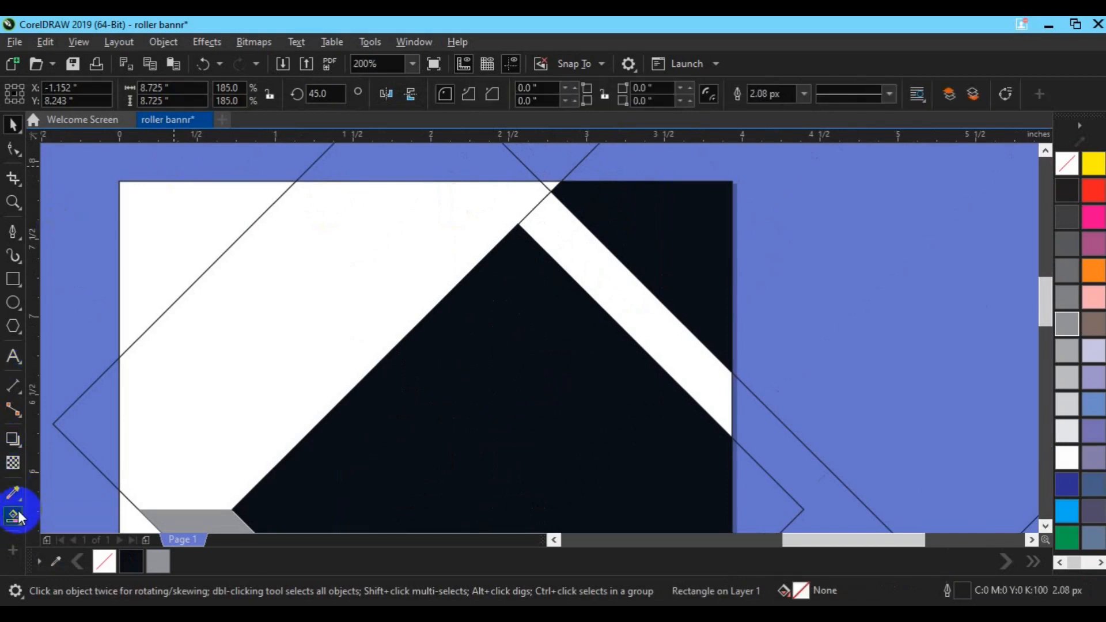
pyautogui.click(65, 531)
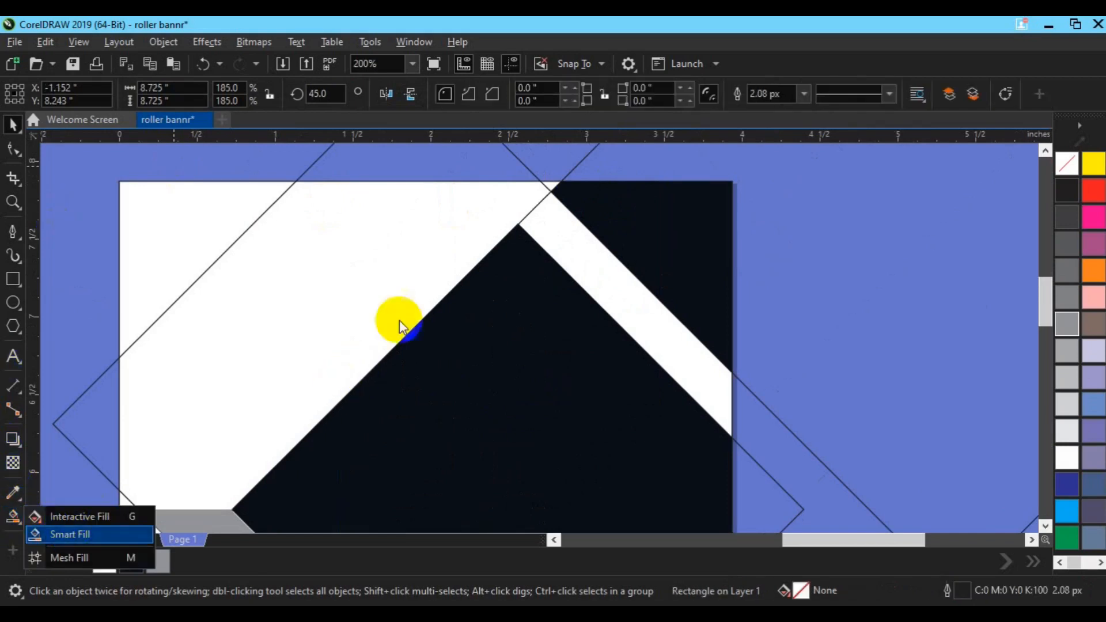
pyautogui.click(545, 184)
pyautogui.press('space')
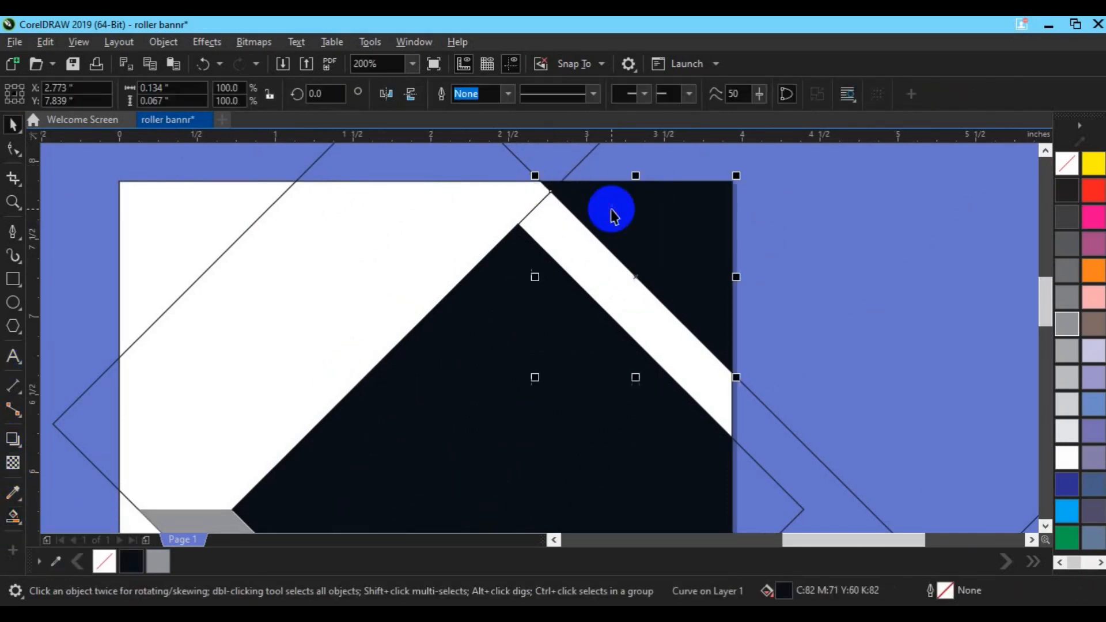
pyautogui.click(472, 95)
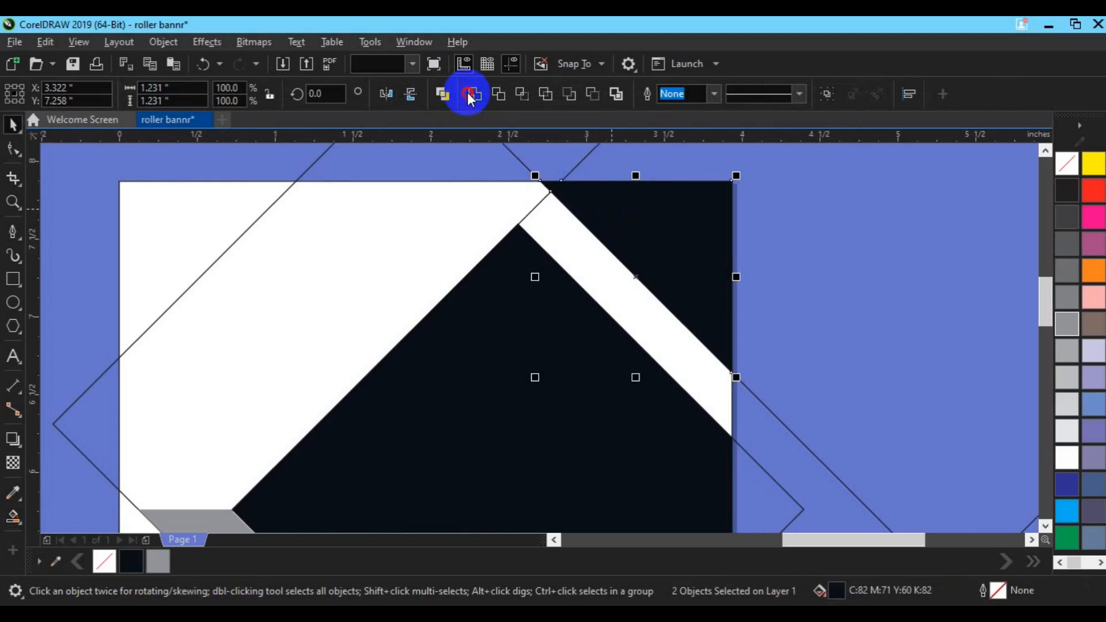
pyautogui.press('F3')
pyautogui.press('F3')
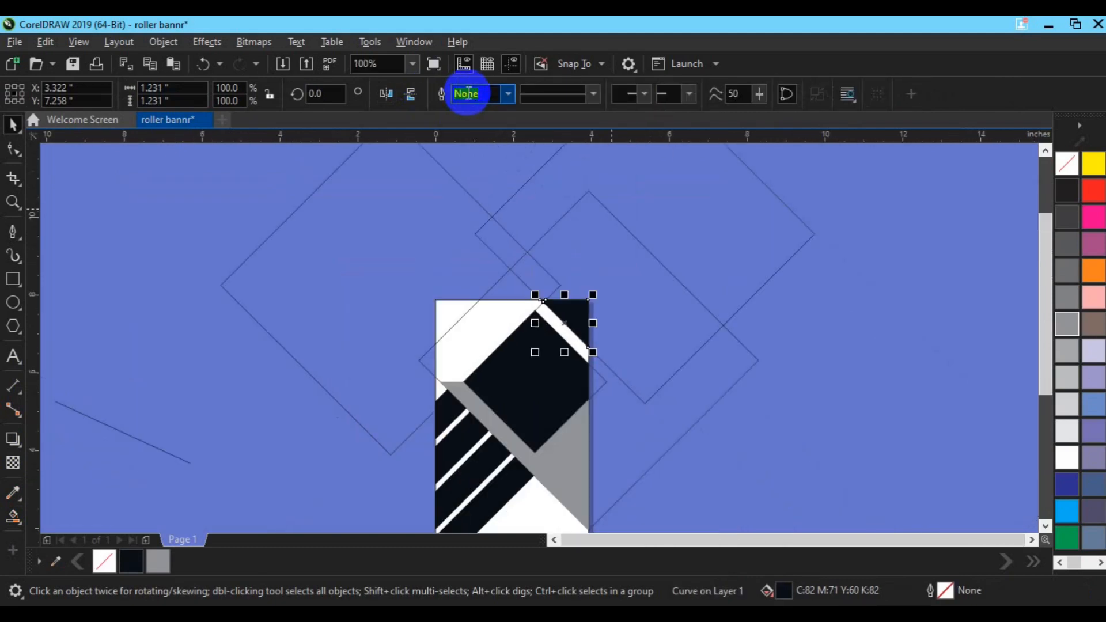
# Delete the leftover diagonal line and diamond outlines surrounding the page
pyautogui.click(186, 464)
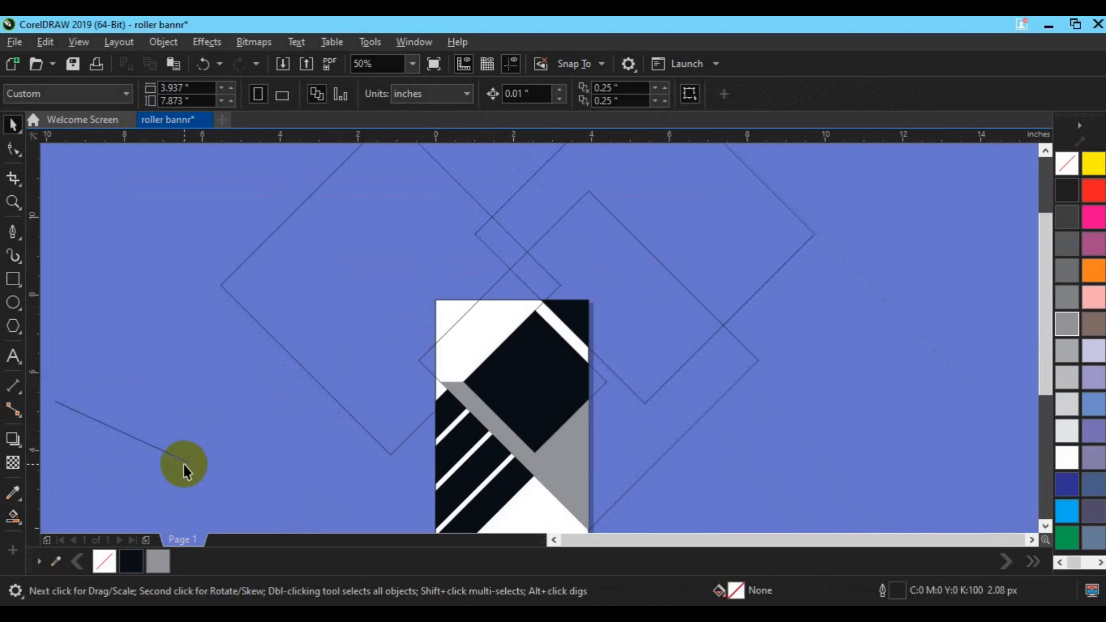
pyautogui.click(184, 462)
pyautogui.click(185, 461)
pyautogui.click(463, 313)
pyautogui.press('Delete')
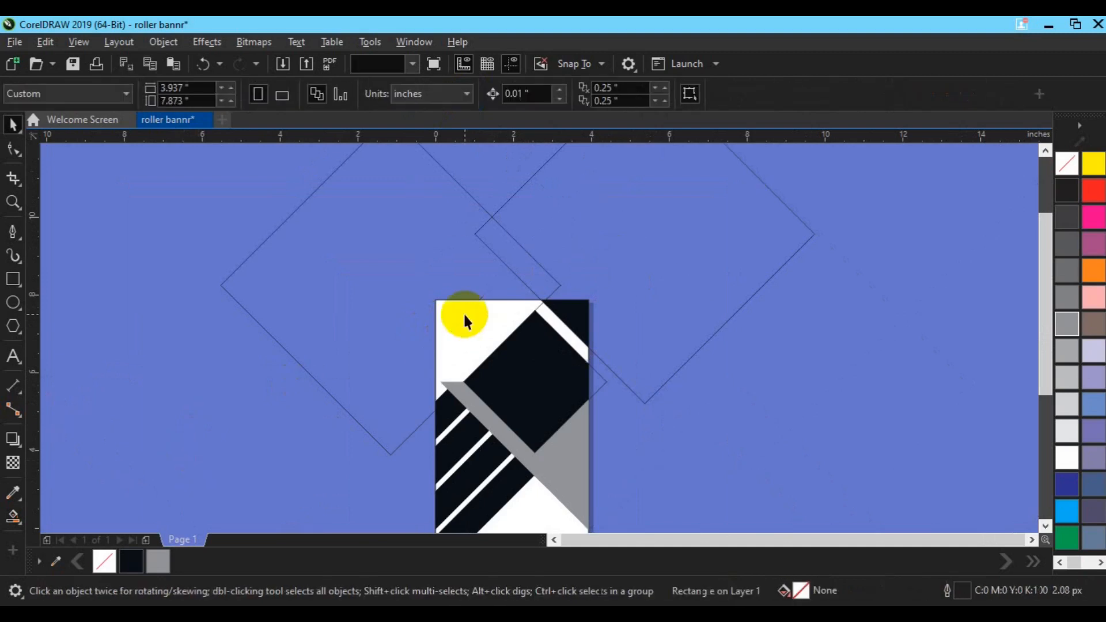
pyautogui.click(623, 265)
pyautogui.press('Delete')
pyautogui.click(462, 276)
pyautogui.press('Delete')
# Select the black diamond shape and set its outline width to 8 px
pyautogui.click(599, 381)
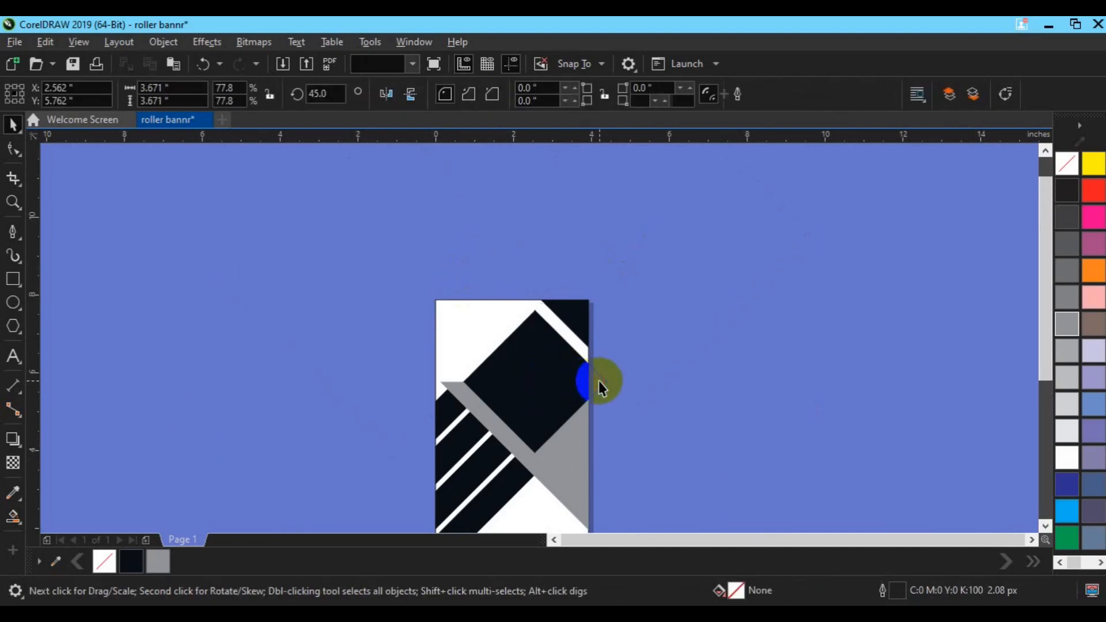
pyautogui.moveTo(599, 382); pyautogui.dragTo(525, 386)
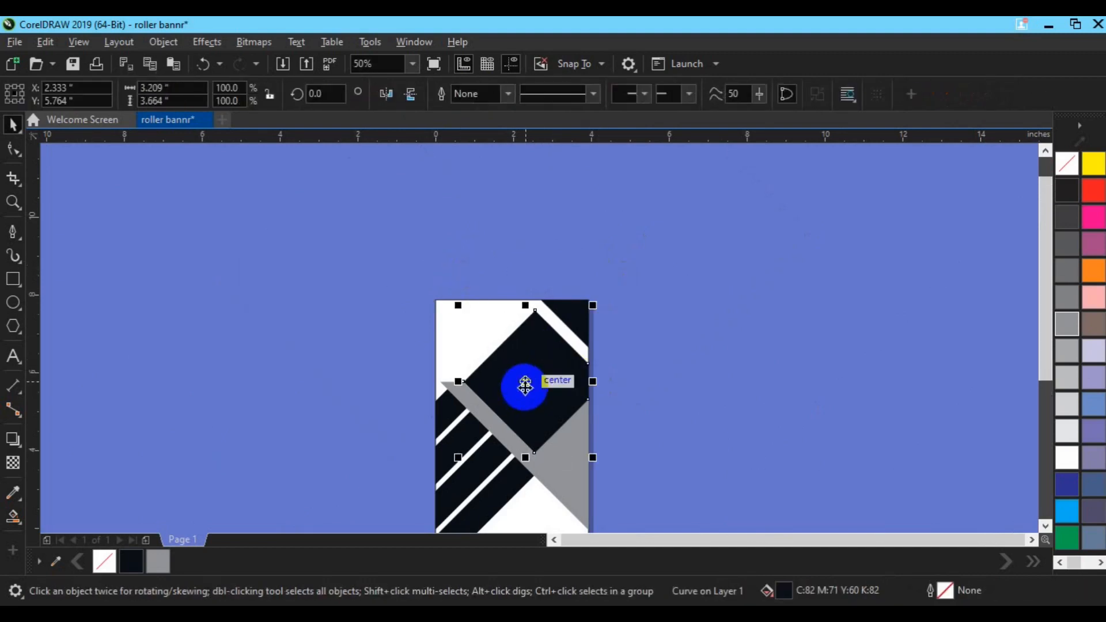
pyautogui.click(508, 94)
pyautogui.click(487, 210)
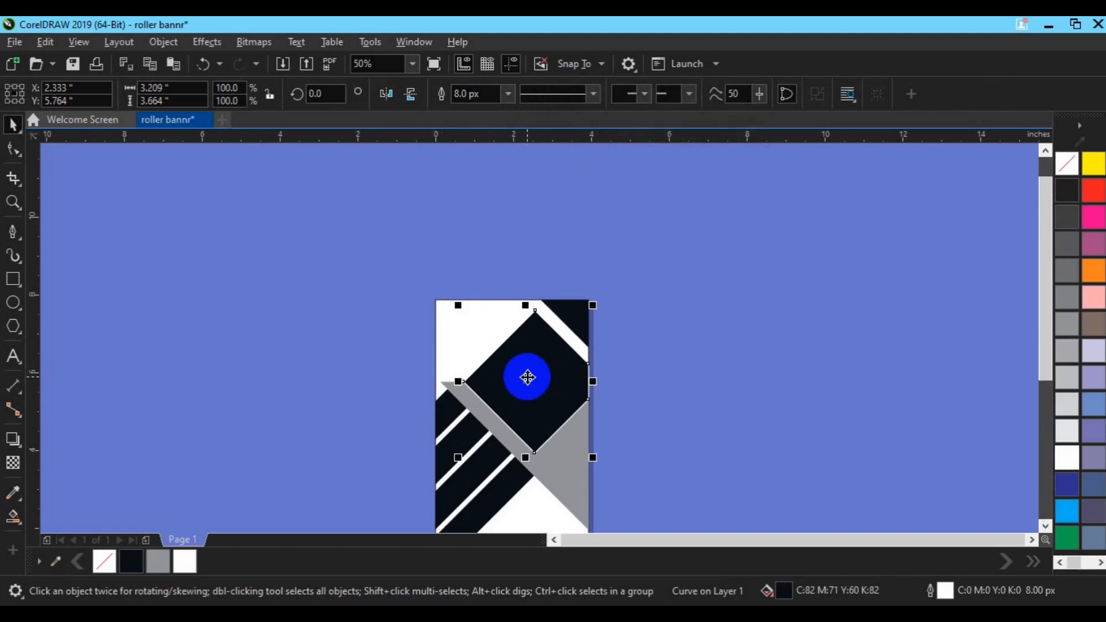
# Change the black diamond's stacking order to bring it to the front
pyautogui.rightClick(528, 378)
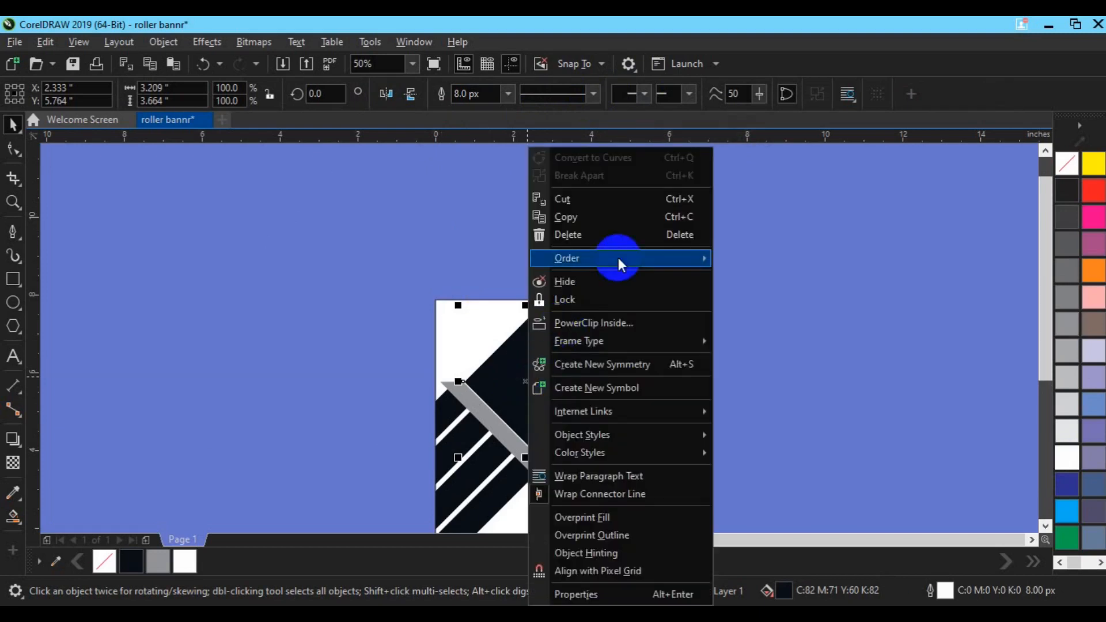
pyautogui.moveTo(618, 258)
pyautogui.click(773, 261)
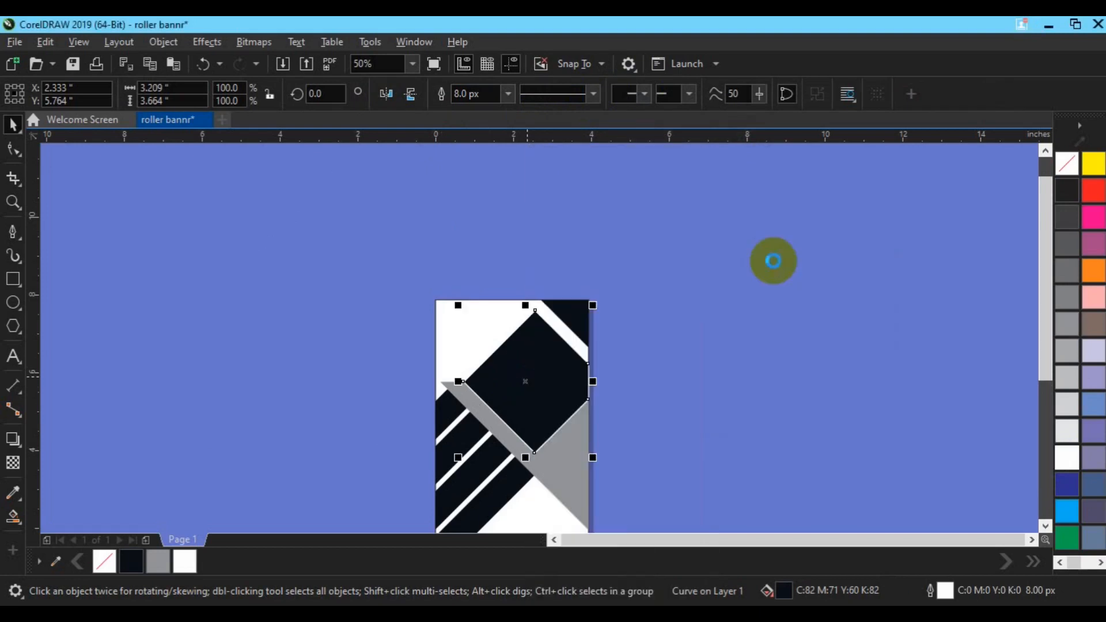
# Increase the black diamond's outline width to 16 px
pyautogui.click(507, 95)
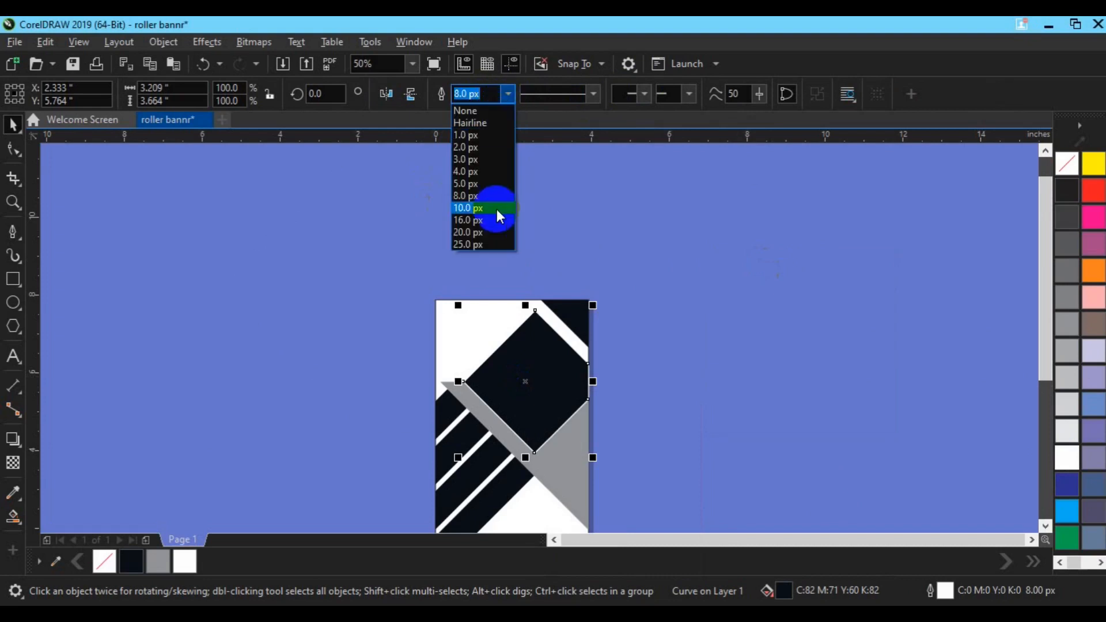
pyautogui.click(495, 210)
pyautogui.click(507, 96)
pyautogui.click(497, 216)
# Remove the outline from the black diamond shape
pyautogui.click(691, 395)
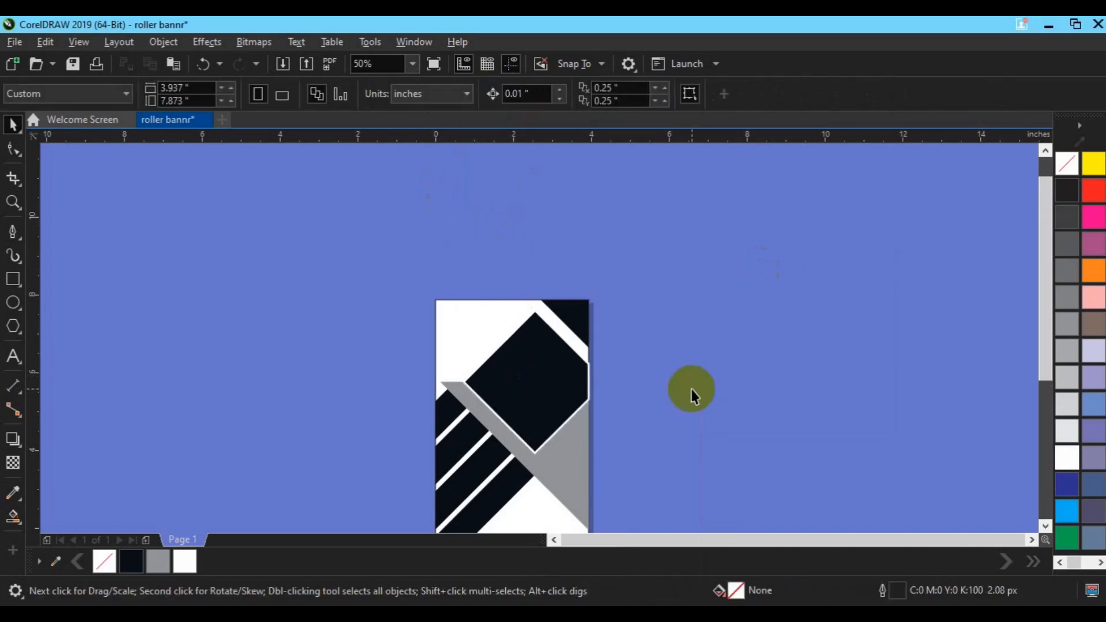
pyautogui.scroll(1, 692, 395)
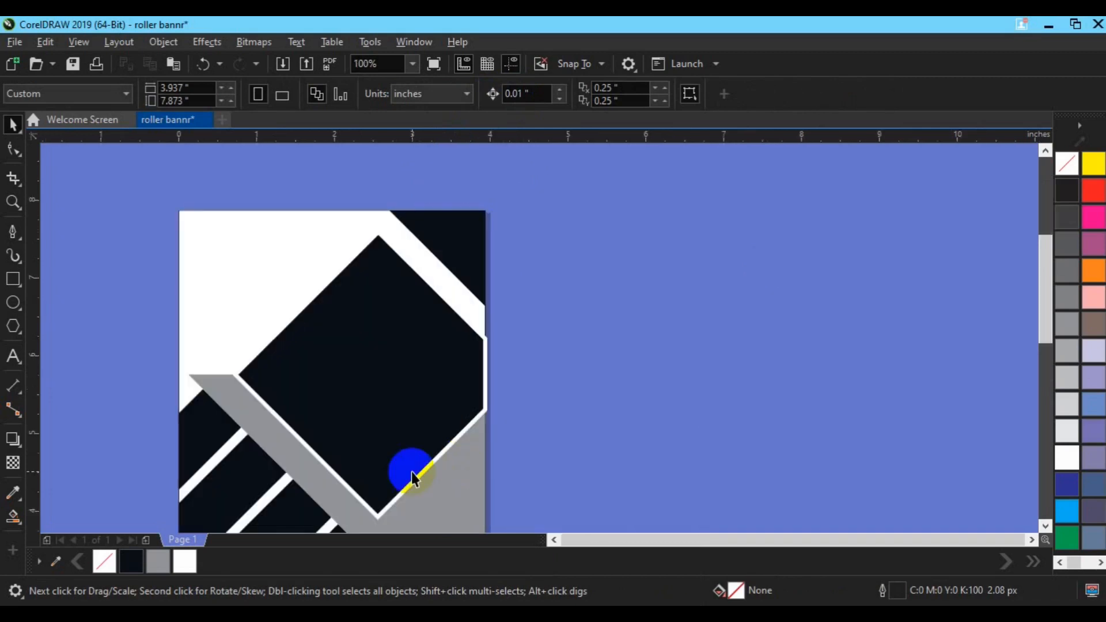
pyautogui.moveTo(396, 464); pyautogui.dragTo(454, 408)
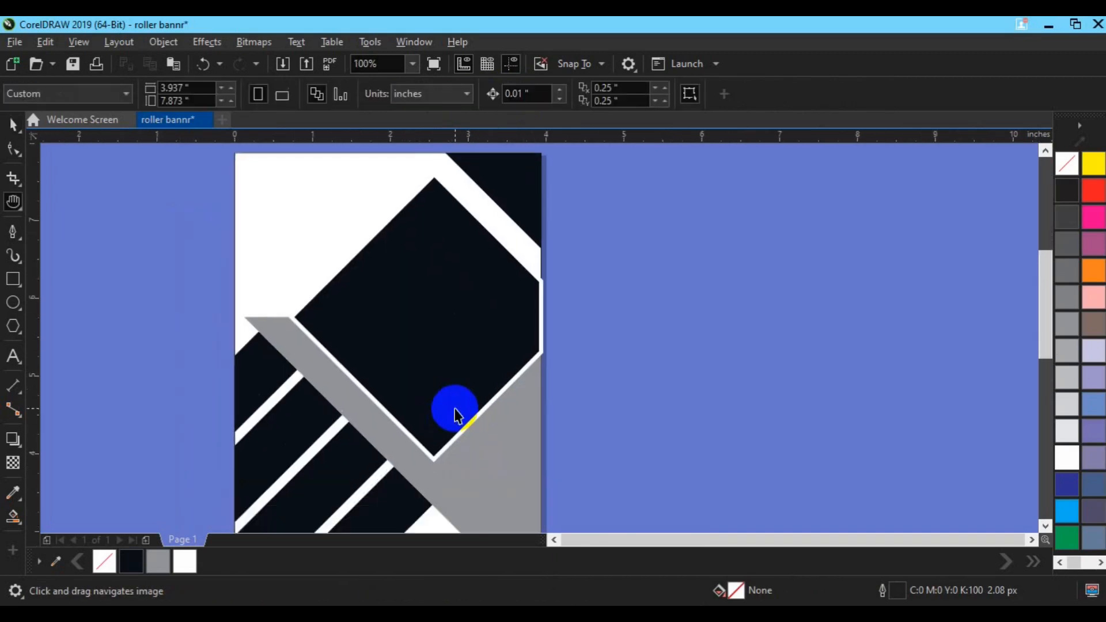
pyautogui.click(431, 253)
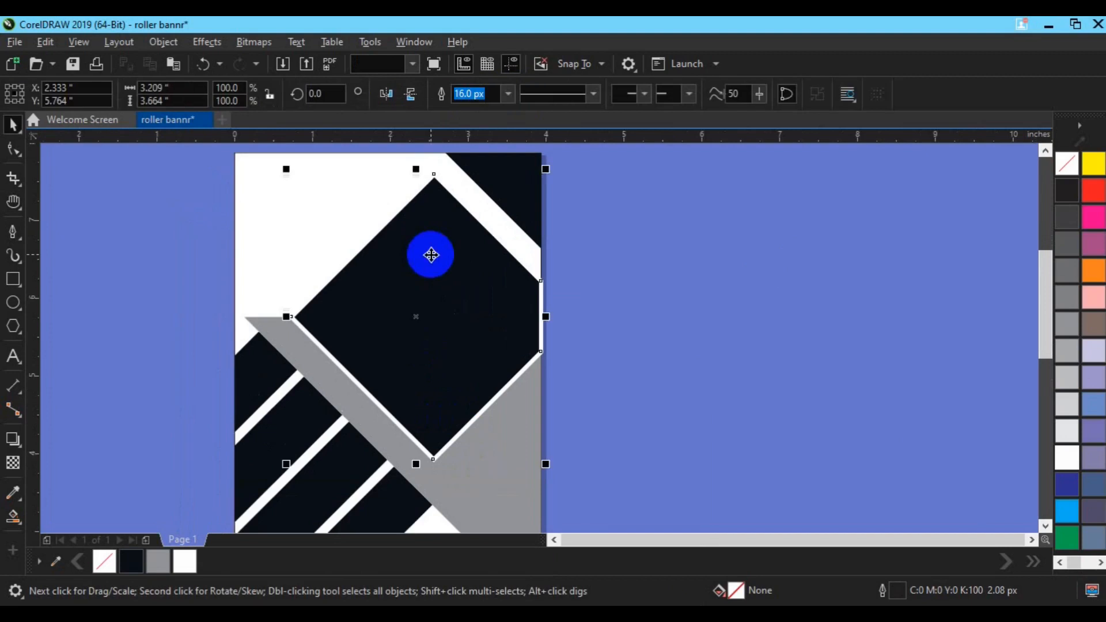
pyautogui.click(508, 94)
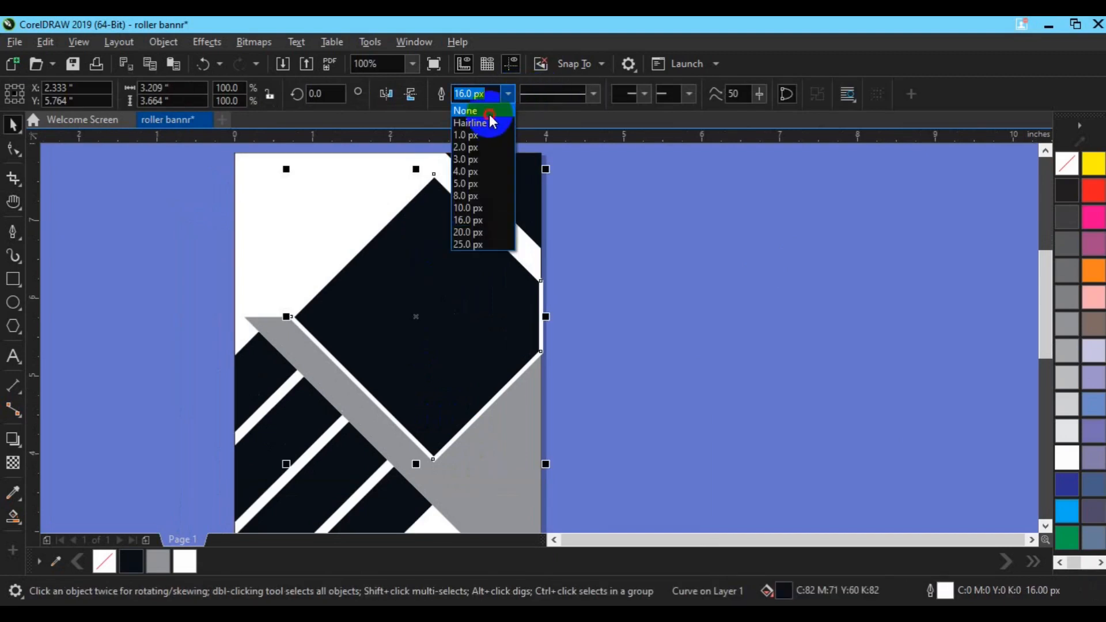
pyautogui.click(491, 115)
# Apply an inside contour to the black diamond with a 0.05 inch offset
pyautogui.click(15, 463)
pyautogui.click(18, 445)
pyautogui.click(66, 460)
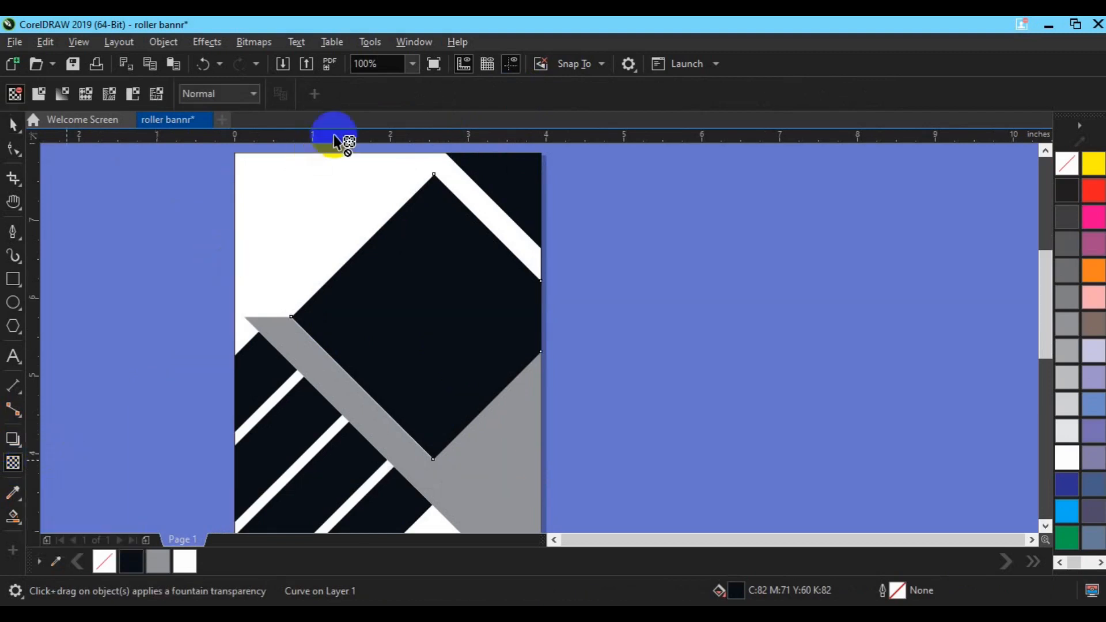
pyautogui.click(368, 318)
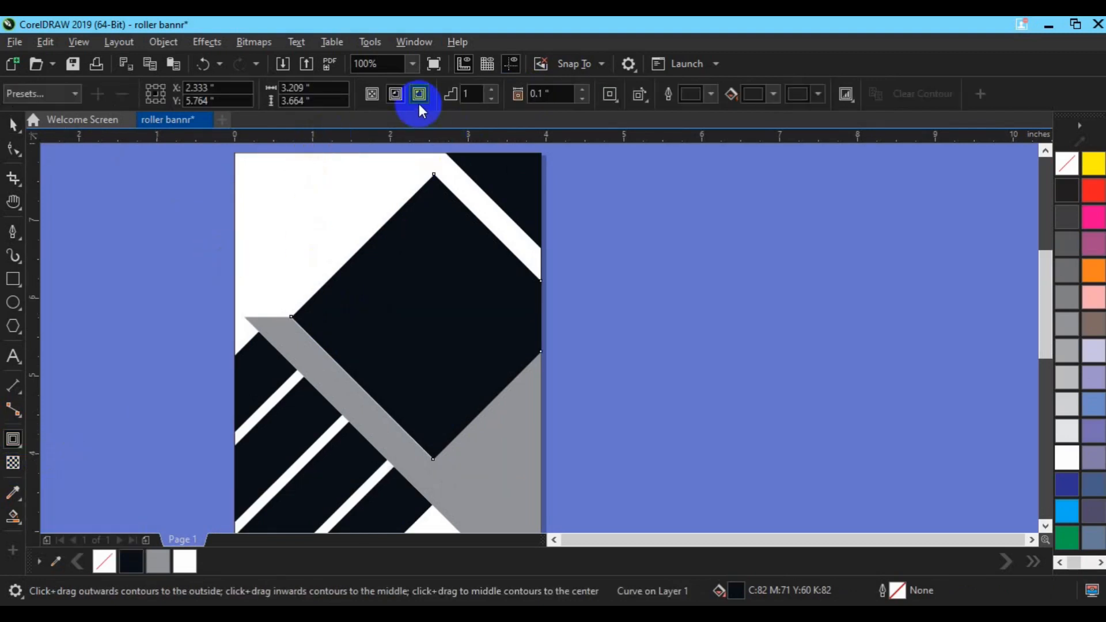
pyautogui.click(402, 100)
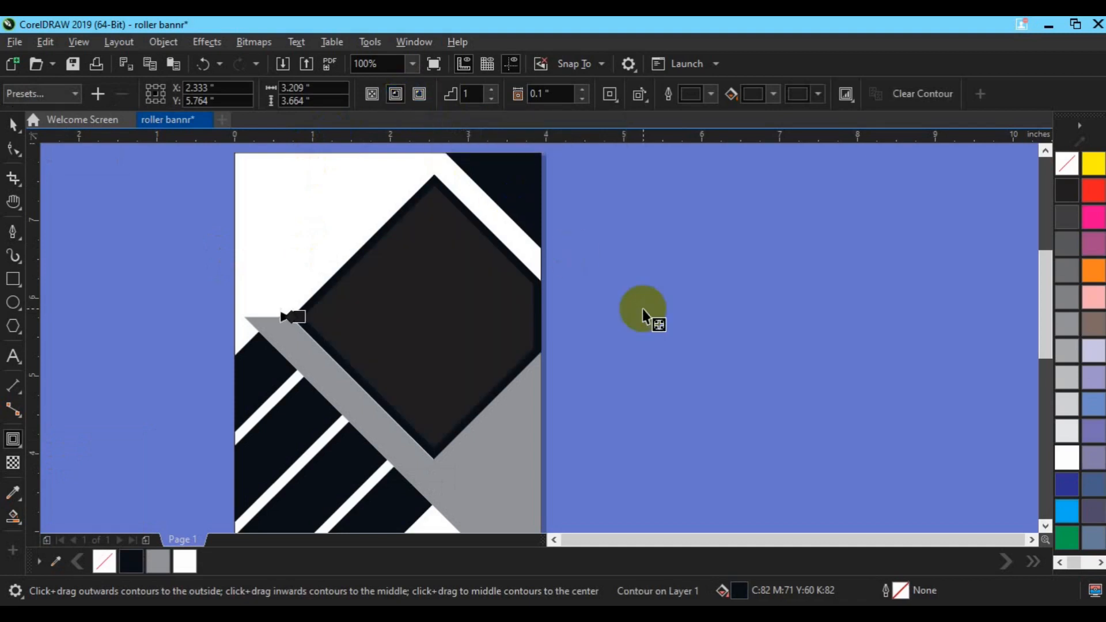
pyautogui.click(544, 97)
pyautogui.press('BackSpace')
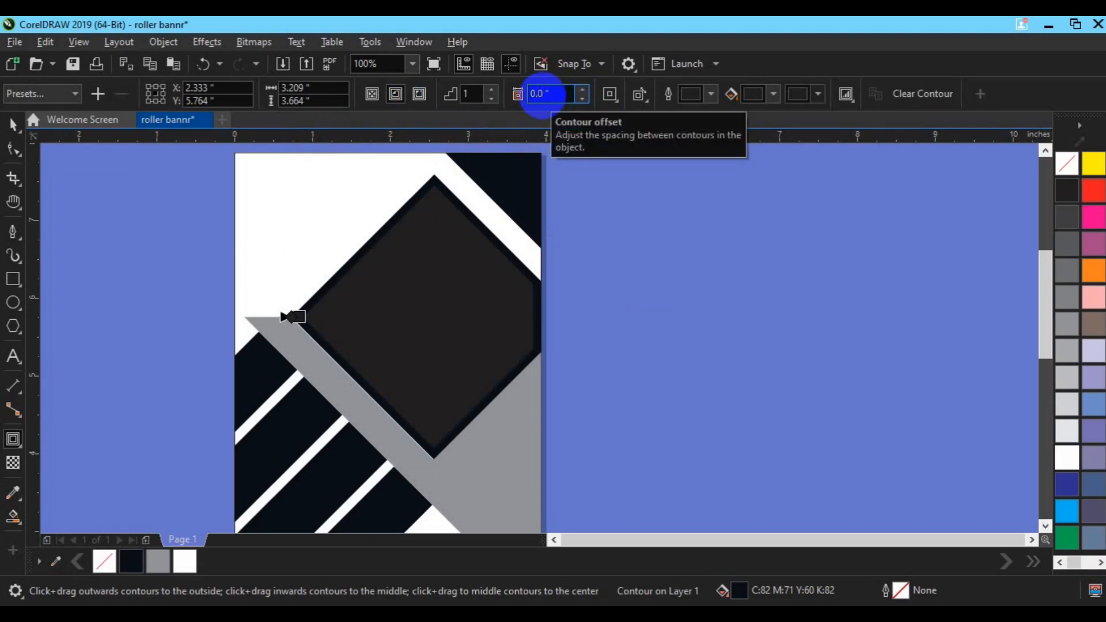
pyautogui.press('Return')
pyautogui.press('space')
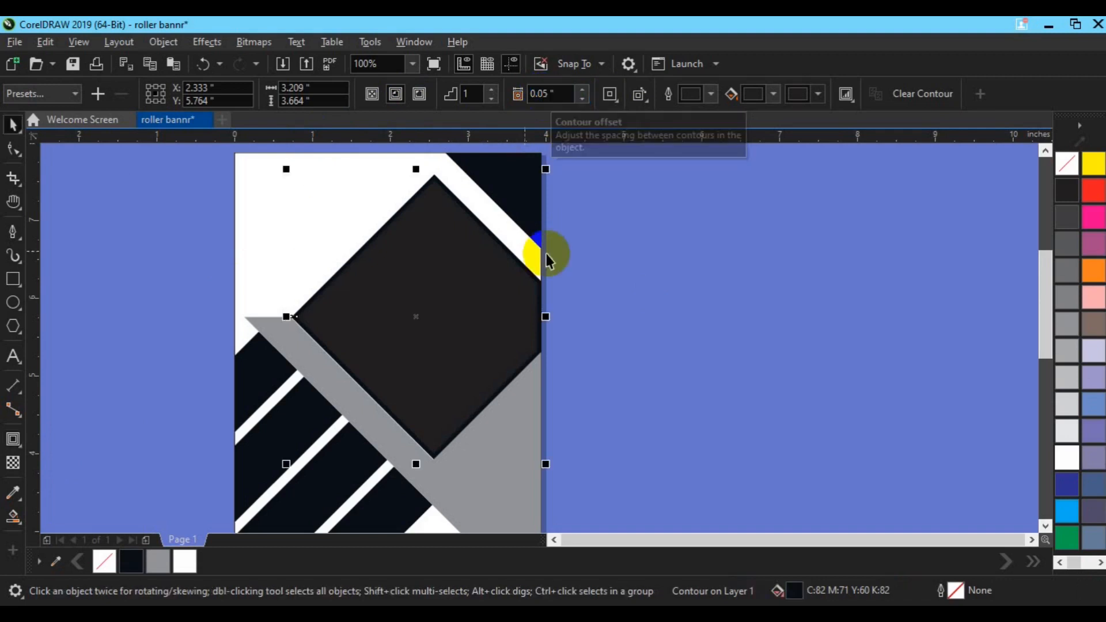
# Break the contour apart and fill the outer contour shape white
pyautogui.click(178, 43)
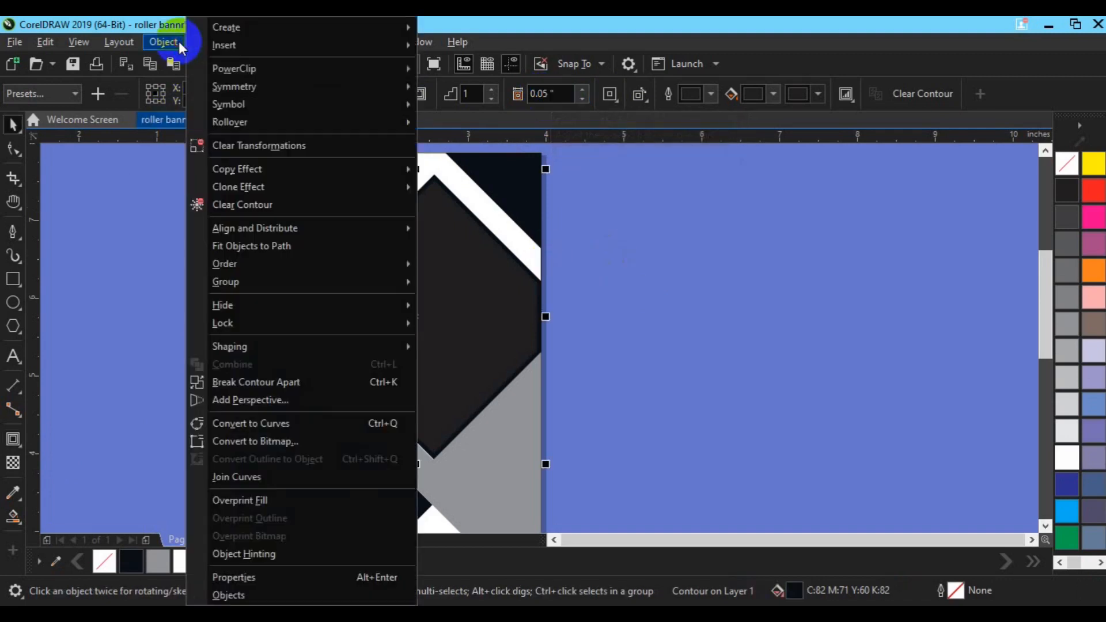
pyautogui.click(297, 383)
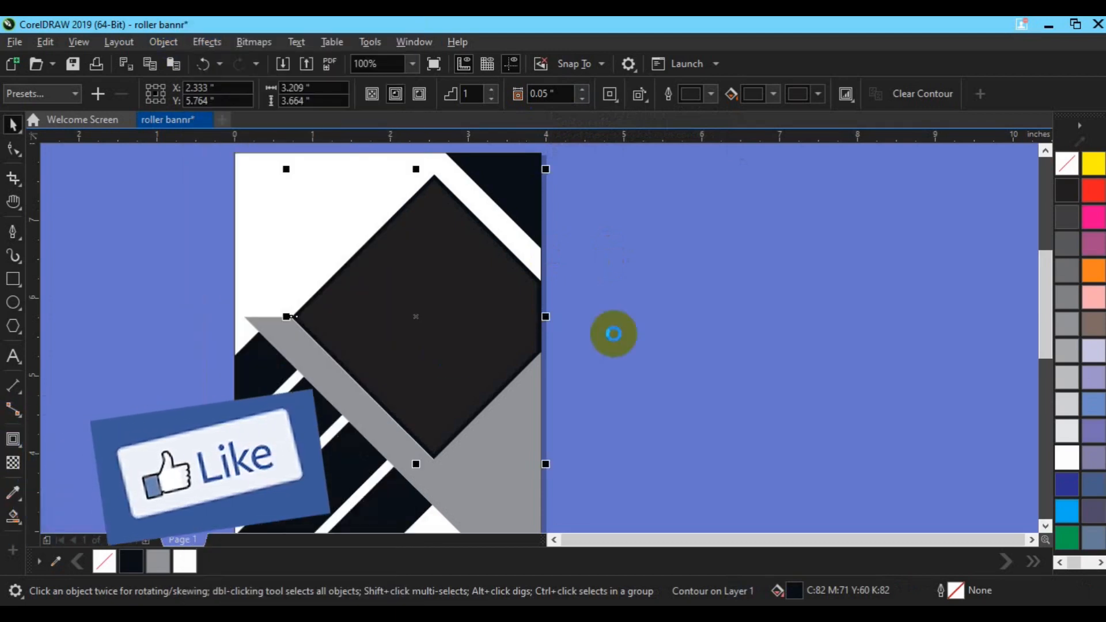
pyautogui.click(469, 419)
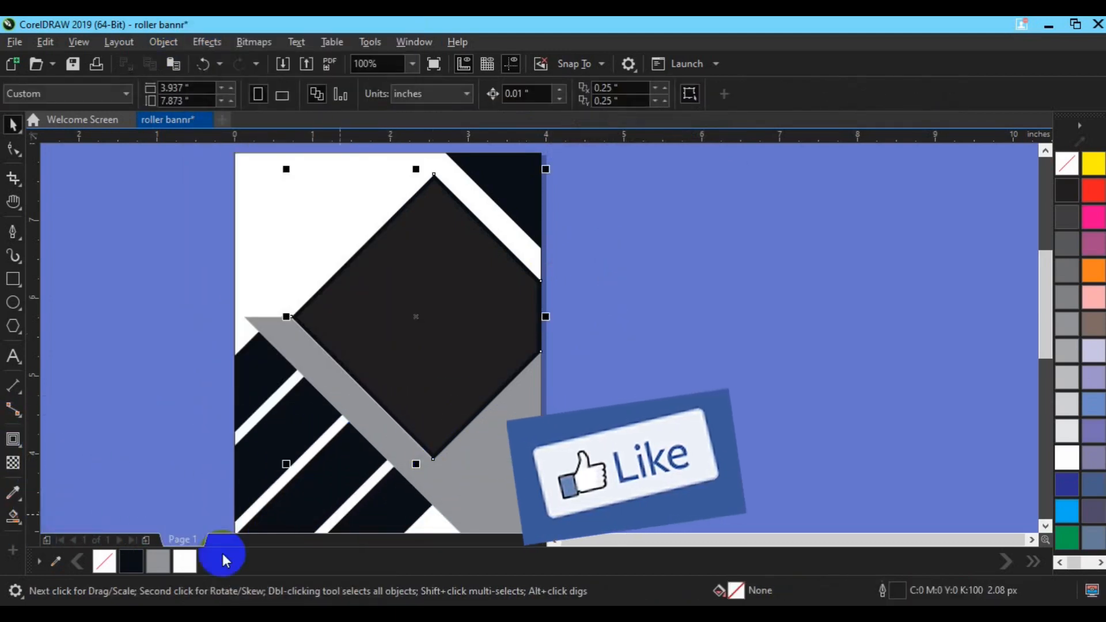
pyautogui.click(189, 566)
pyautogui.click(469, 364)
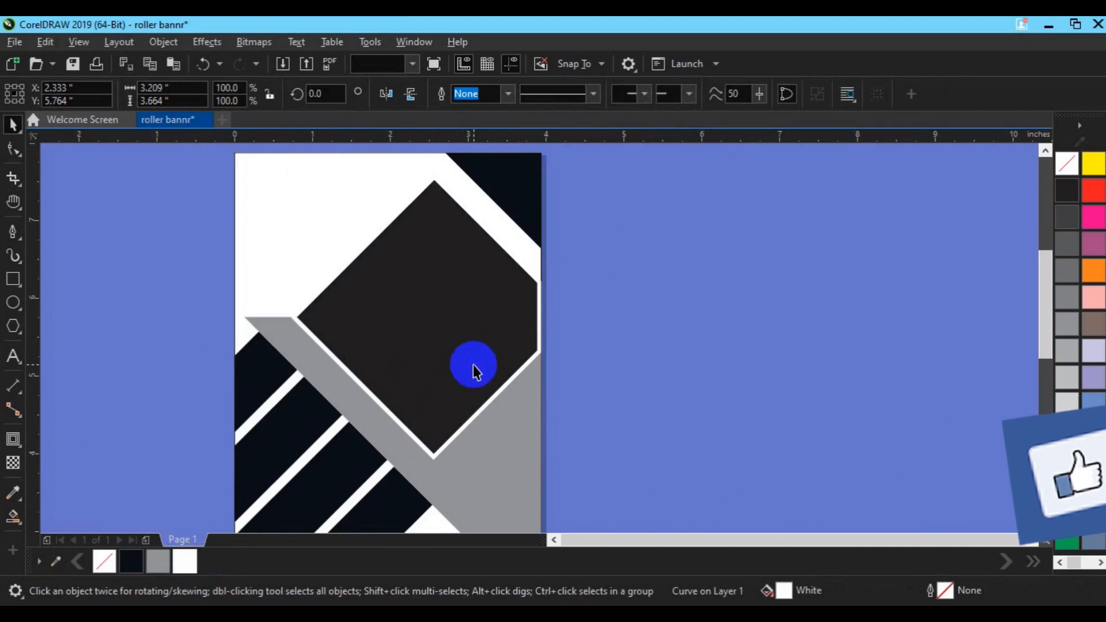
# Select the nodes on the diamond's right edge with the Shape tool and nudge them upward
pyautogui.click(13, 148)
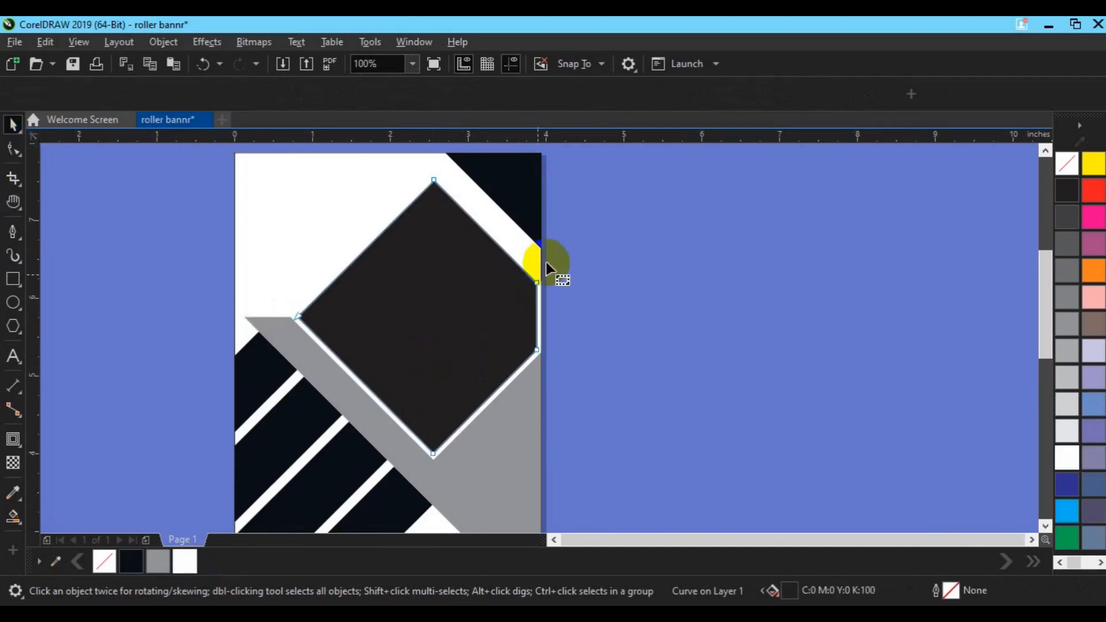
pyautogui.click(537, 285)
pyautogui.click(535, 353)
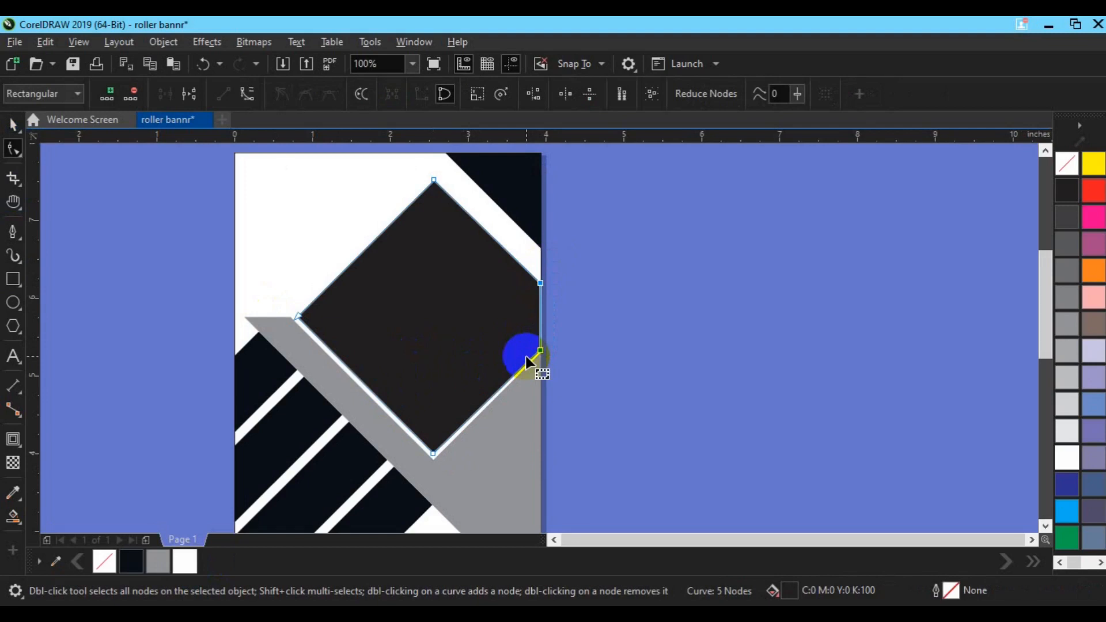
pyautogui.moveTo(636, 319); pyautogui.dragTo(533, 363)
pyautogui.press('Up')
pyautogui.press('Up')
pyautogui.press('space')
pyautogui.click(636, 385)
pyautogui.scroll(-2, 646, 379)
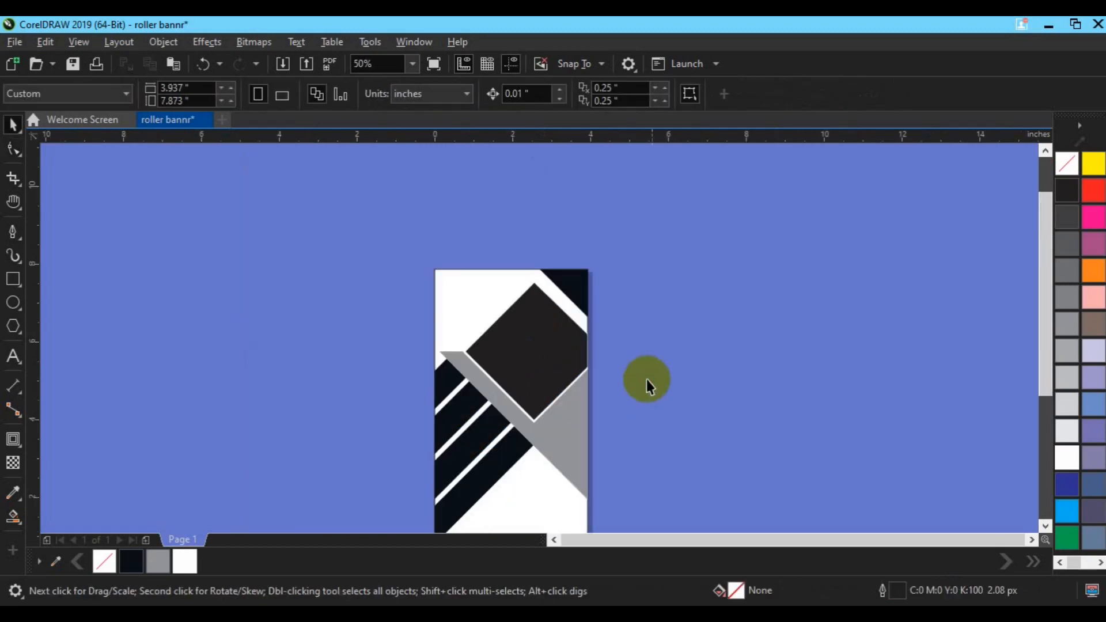
# Recolor the dark diagonal bars below the diamond light gray, ending with a 30% Black fill
pyautogui.press('h')
pyautogui.moveTo(534, 476); pyautogui.dragTo(541, 439)
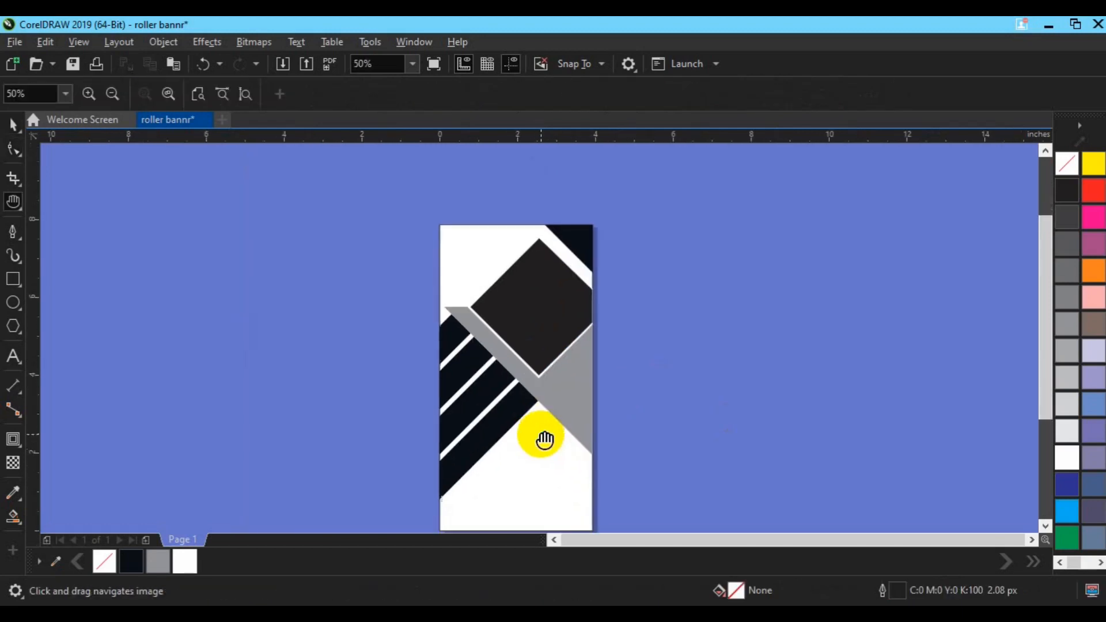
pyautogui.press('space')
pyautogui.click(486, 452)
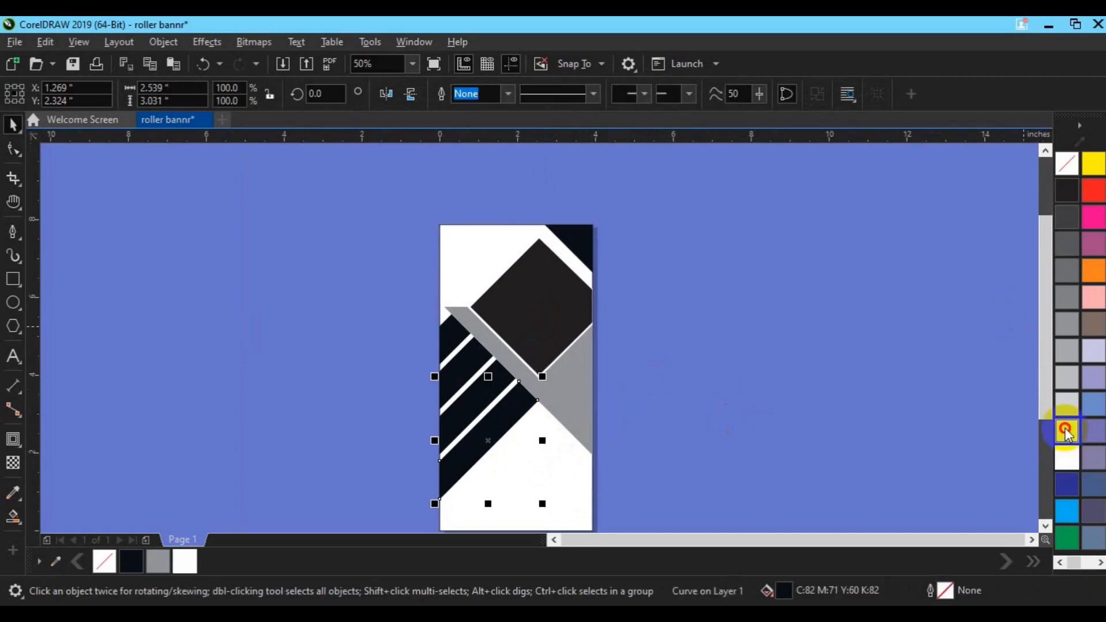
pyautogui.click(1067, 430)
pyautogui.click(472, 410)
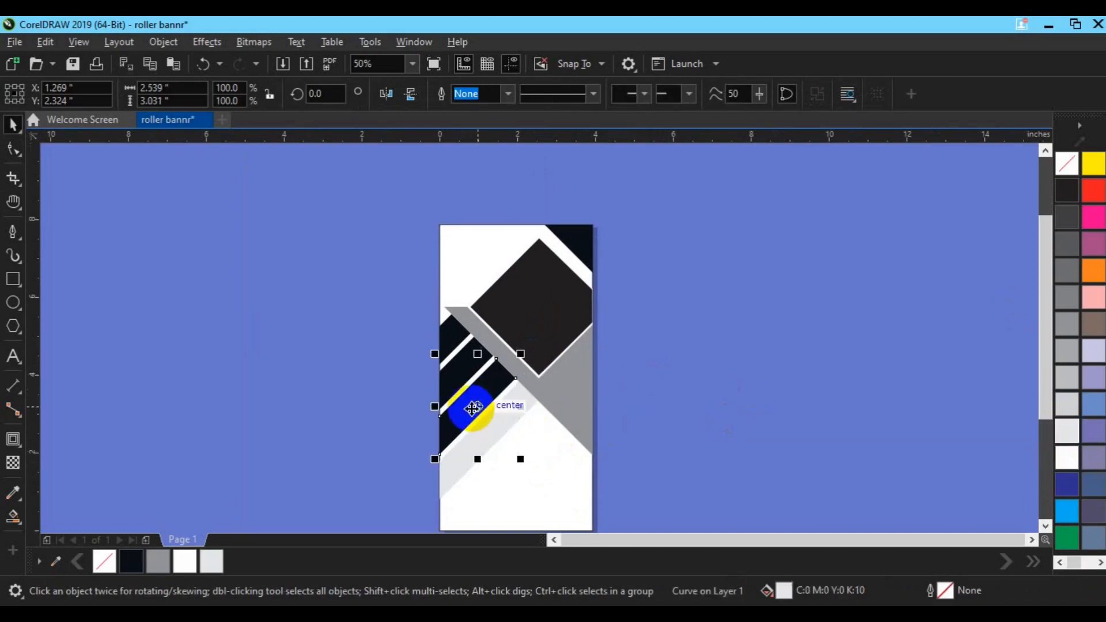
pyautogui.moveTo(361, 267); pyautogui.dragTo(531, 500)
pyautogui.click(1067, 379)
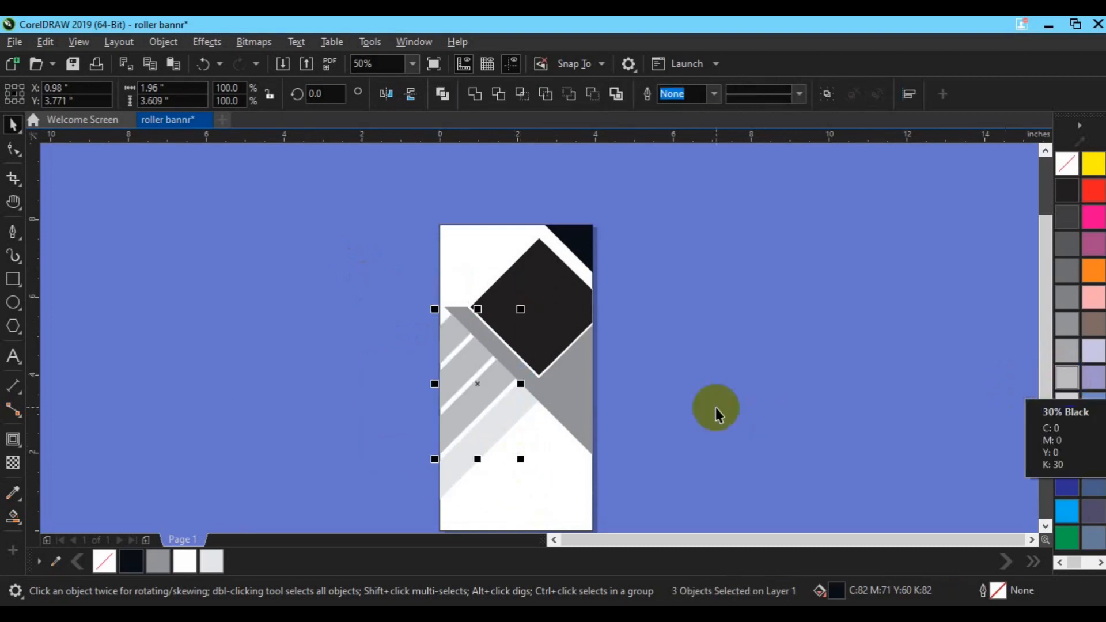
pyautogui.click(487, 429)
pyautogui.click(238, 565)
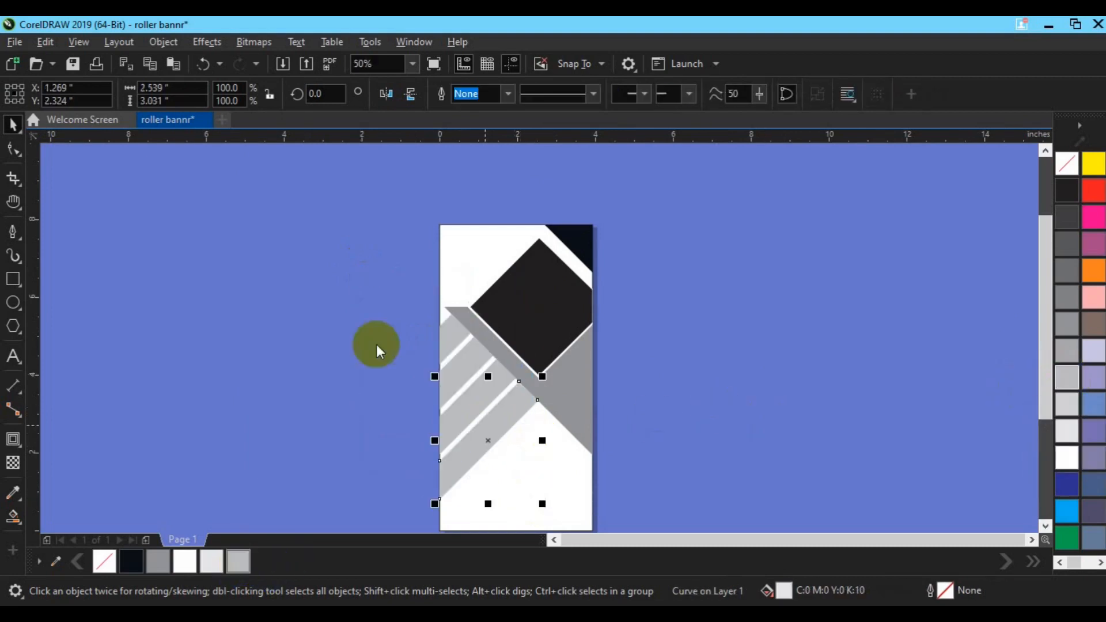
pyautogui.click(556, 360)
pyautogui.click(669, 390)
pyautogui.press('h')
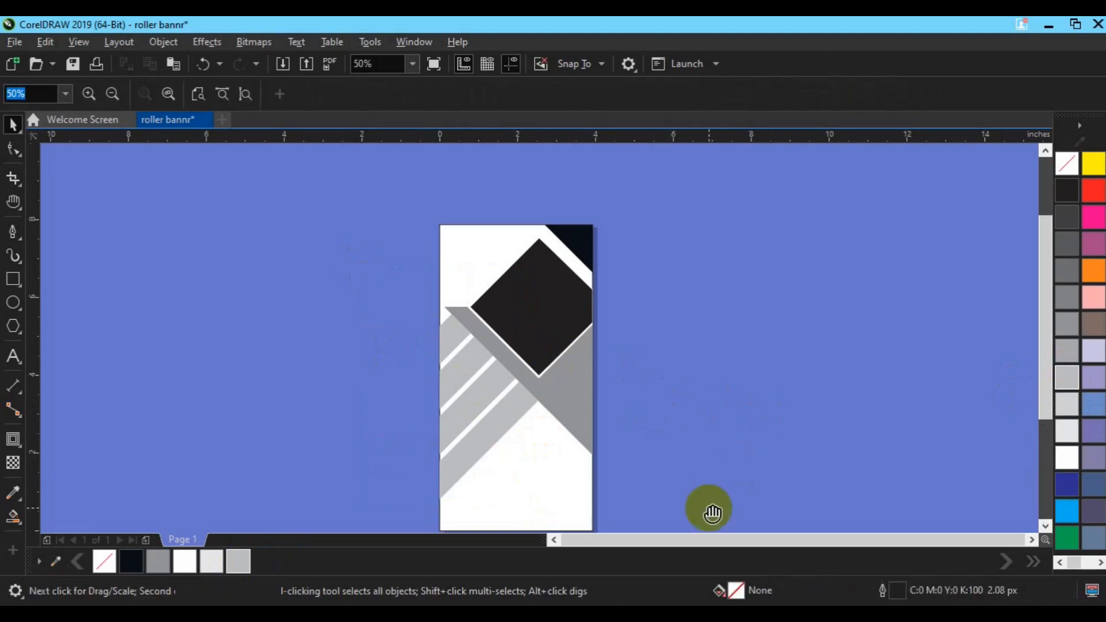
pyautogui.moveTo(585, 452); pyautogui.dragTo(578, 403)
pyautogui.press('space')
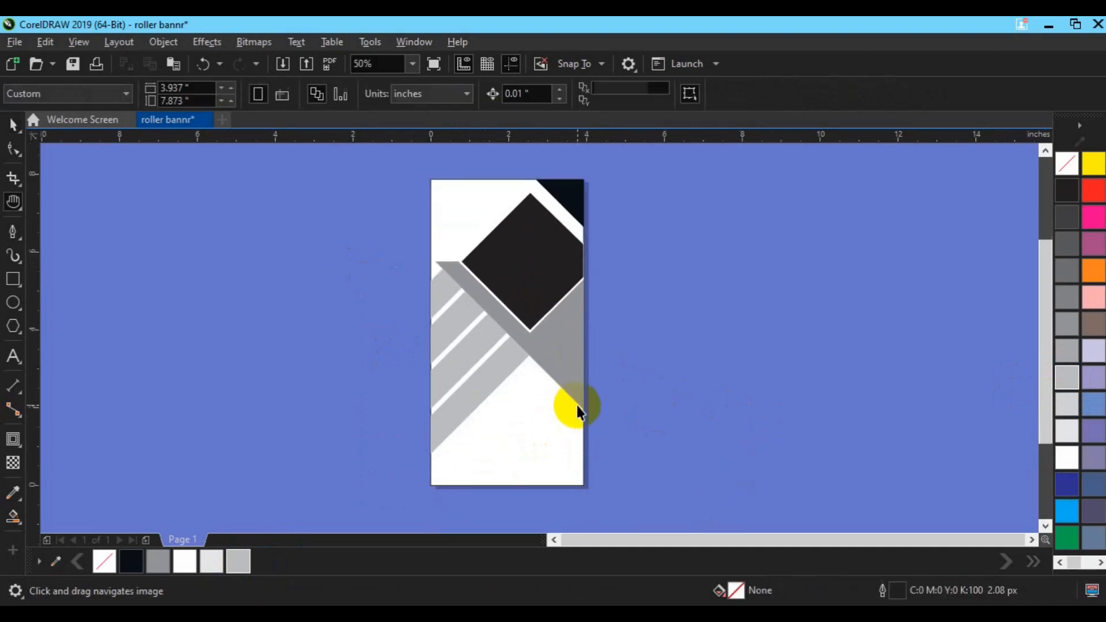
pyautogui.click(474, 409)
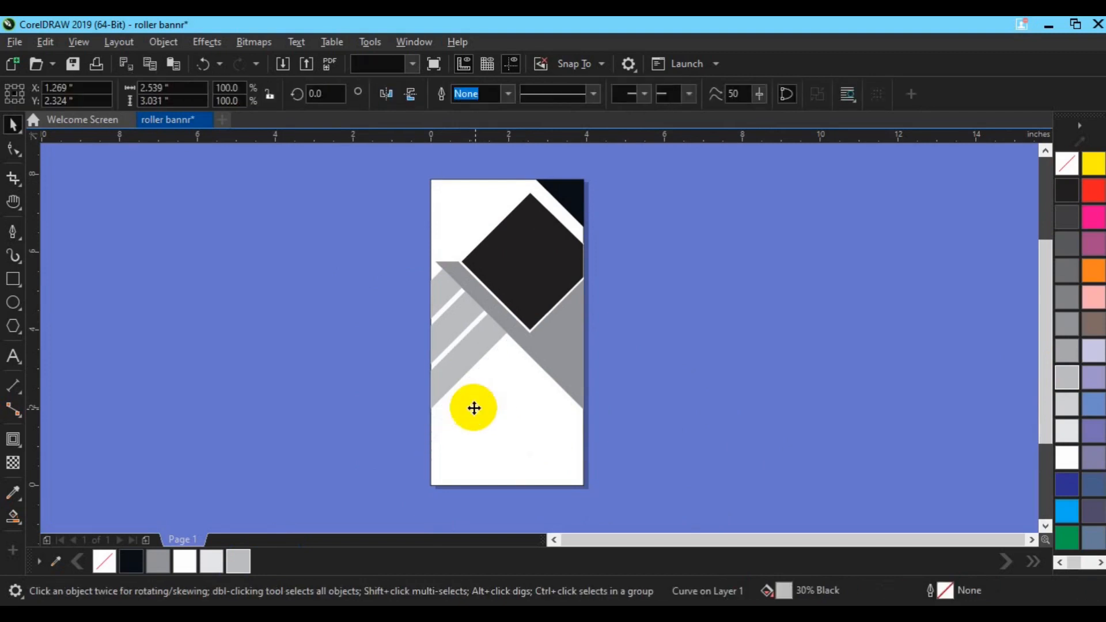
pyautogui.click(712, 395)
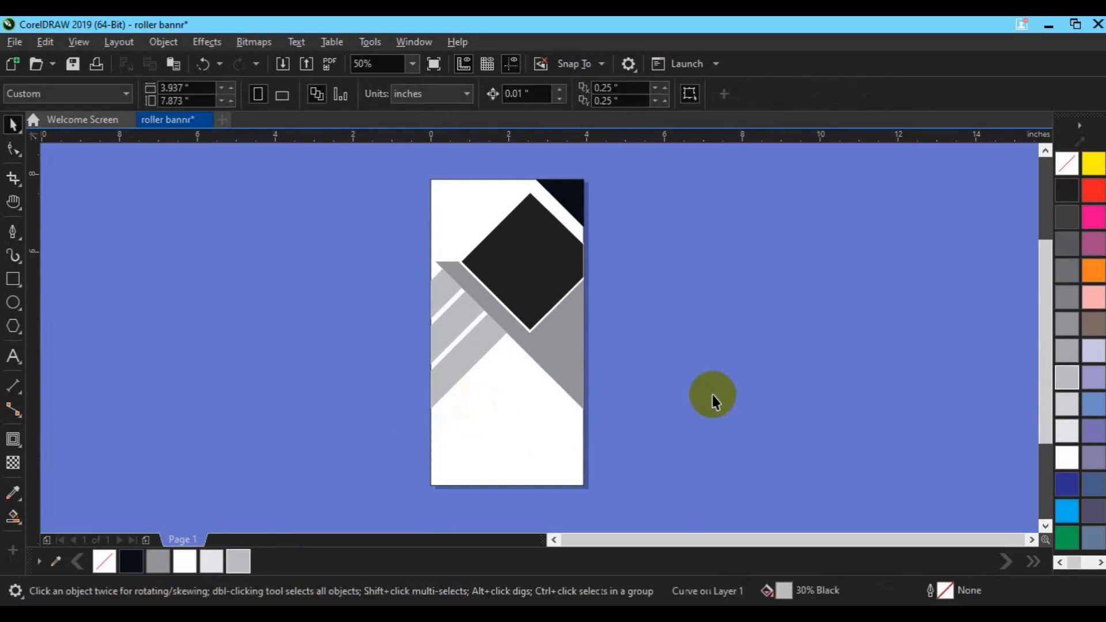
# Try to smart-fill the region beside the diamond on the gray triangle, then undo the fill
pyautogui.click(572, 382)
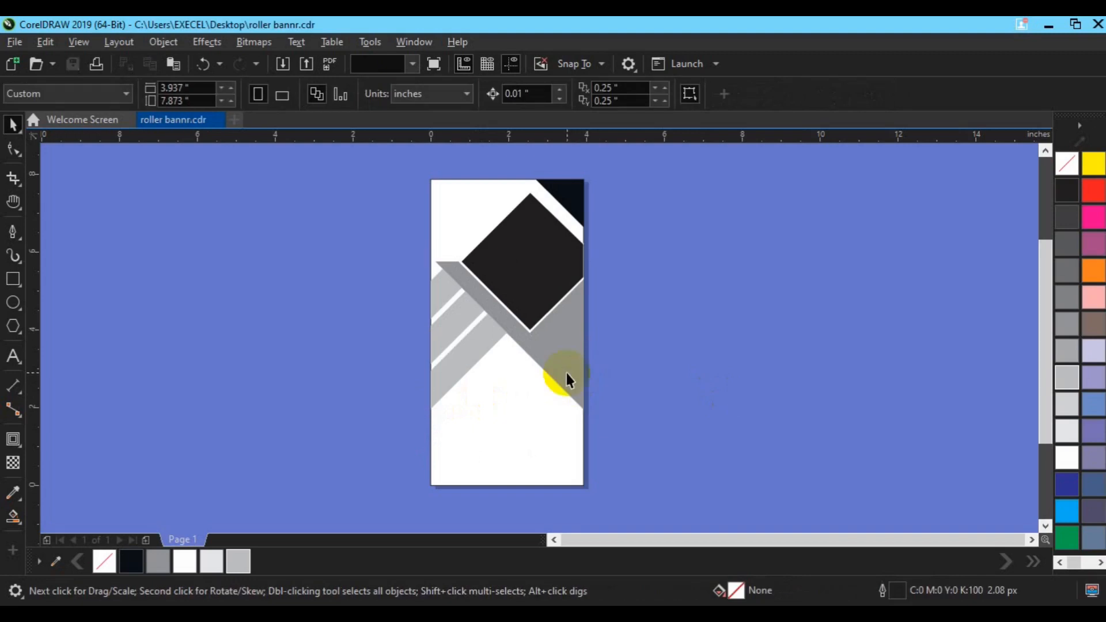
pyautogui.click(568, 381)
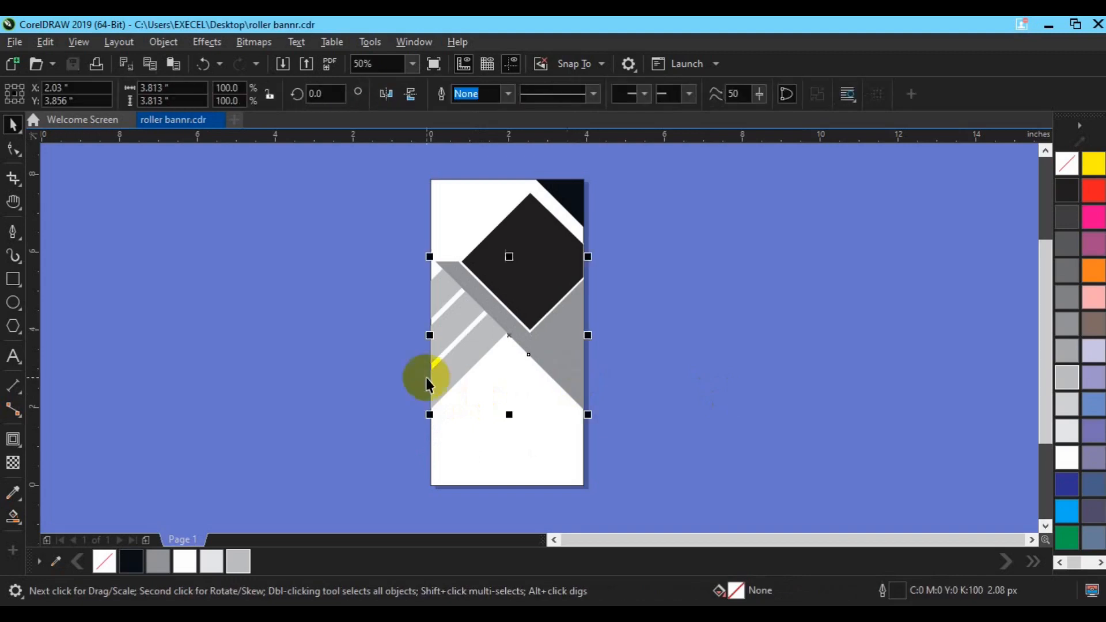
pyautogui.click(15, 470)
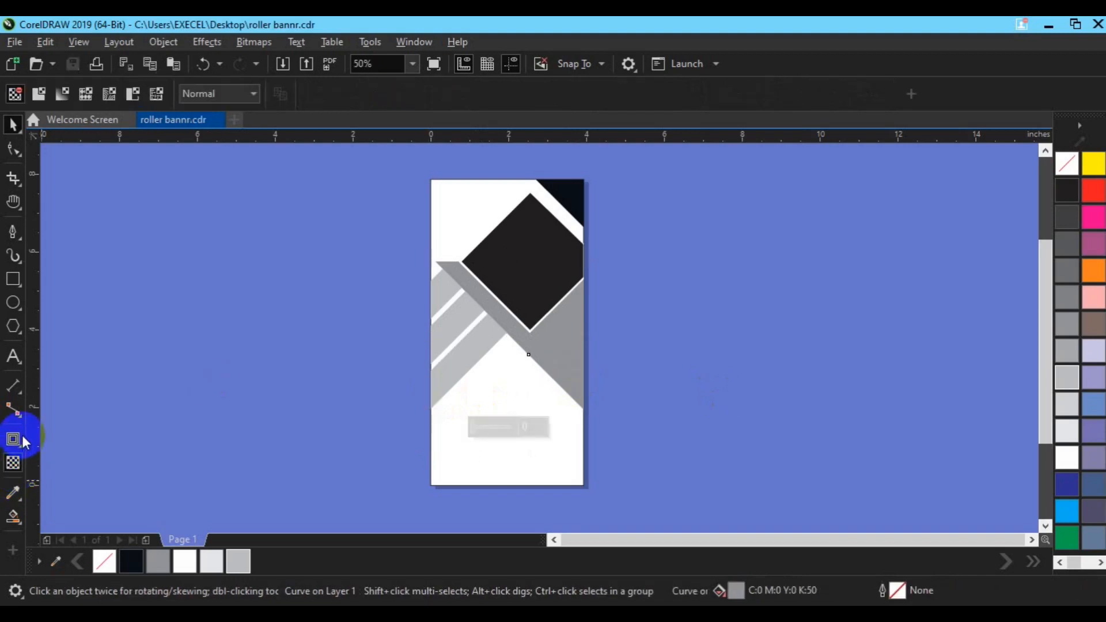
pyautogui.click(19, 516)
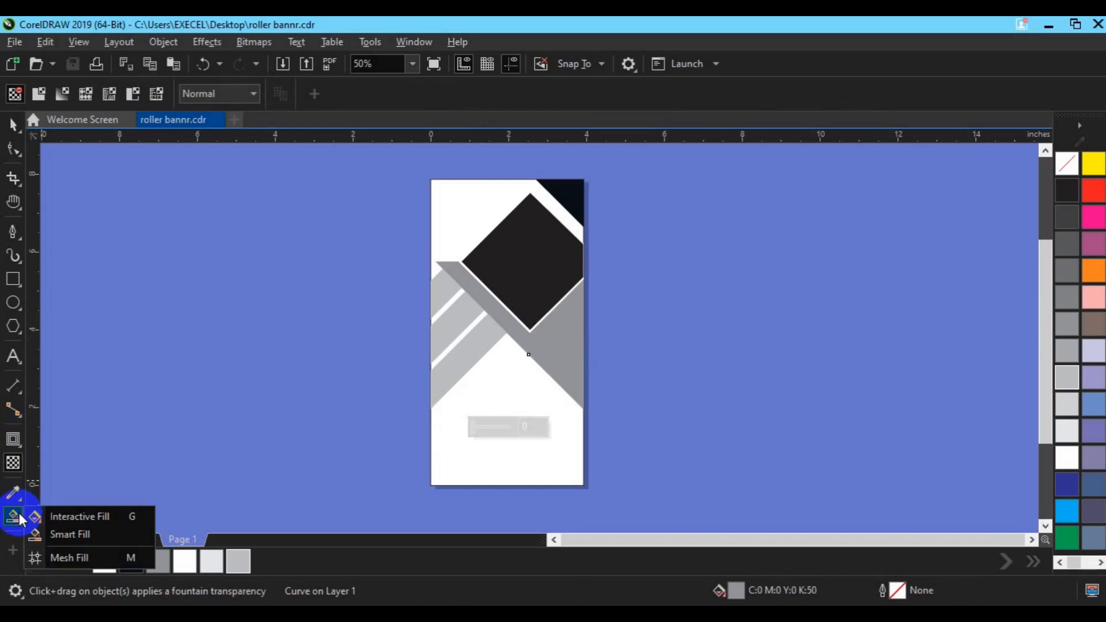
pyautogui.click(63, 534)
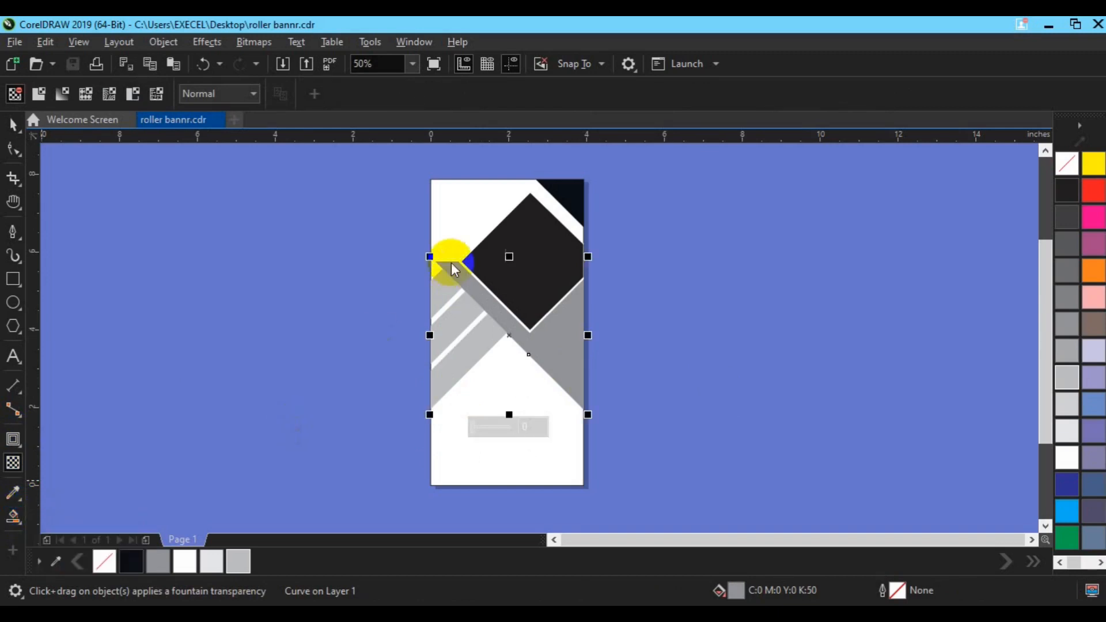
pyautogui.click(536, 298)
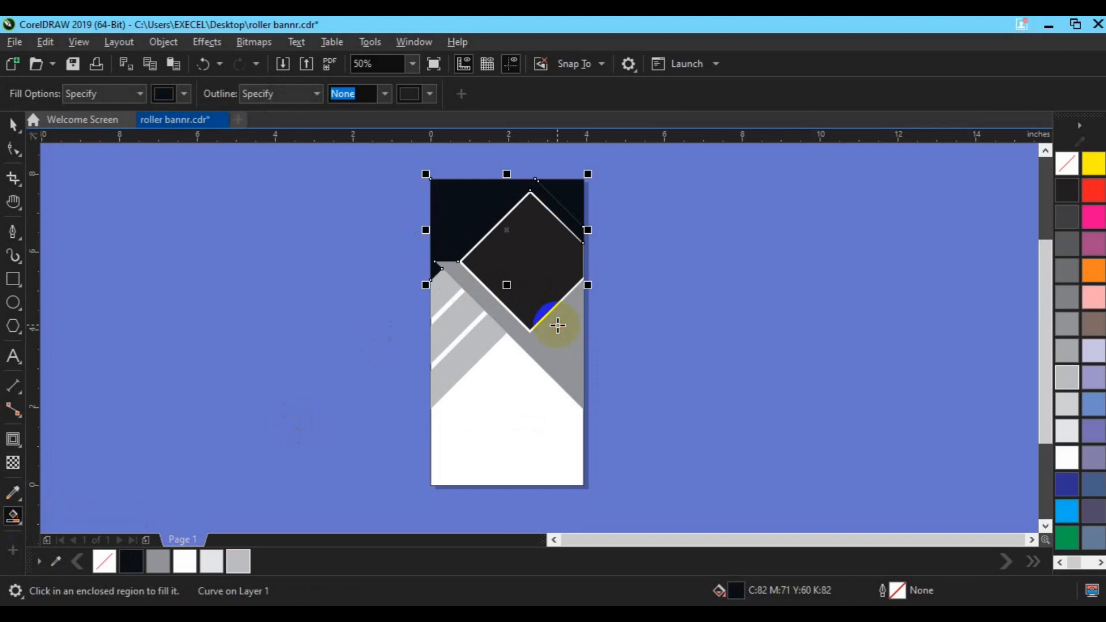
pyautogui.hotkey('ctrl', 'z')
pyautogui.press('space')
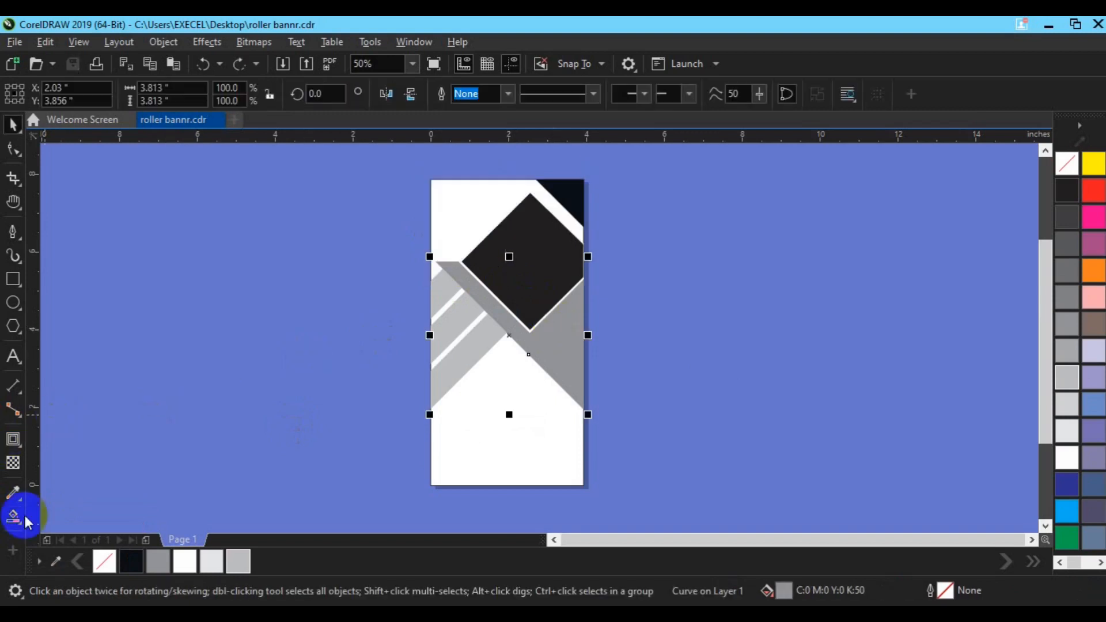
# Apply a linear fountain fill to the gray triangle with the Interactive Fill tool along its diagonal
pyautogui.click(20, 521)
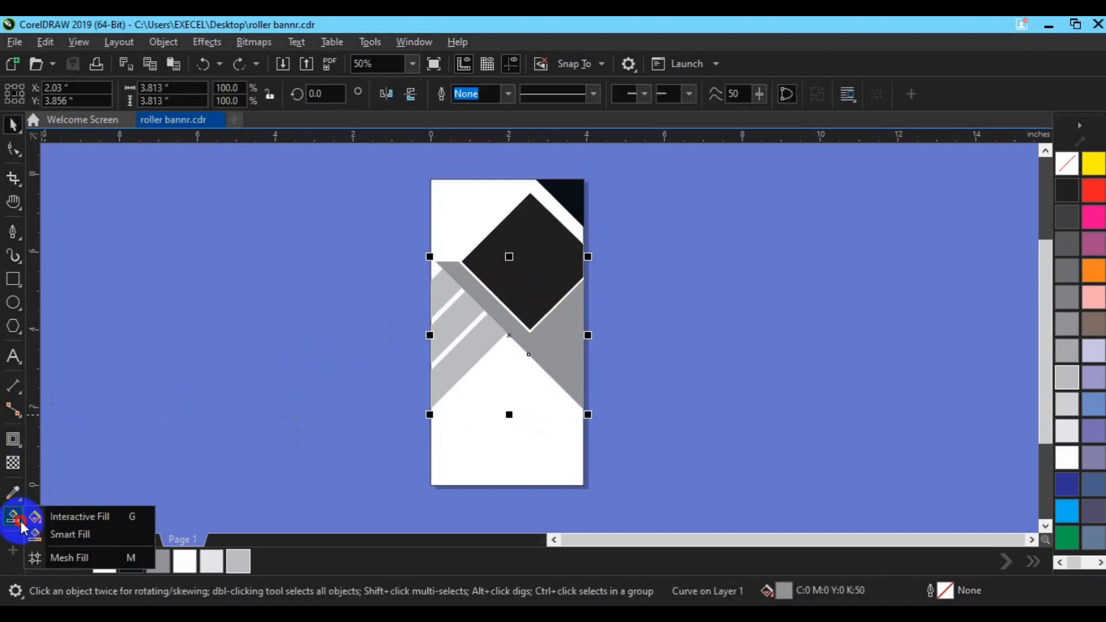
pyautogui.click(63, 534)
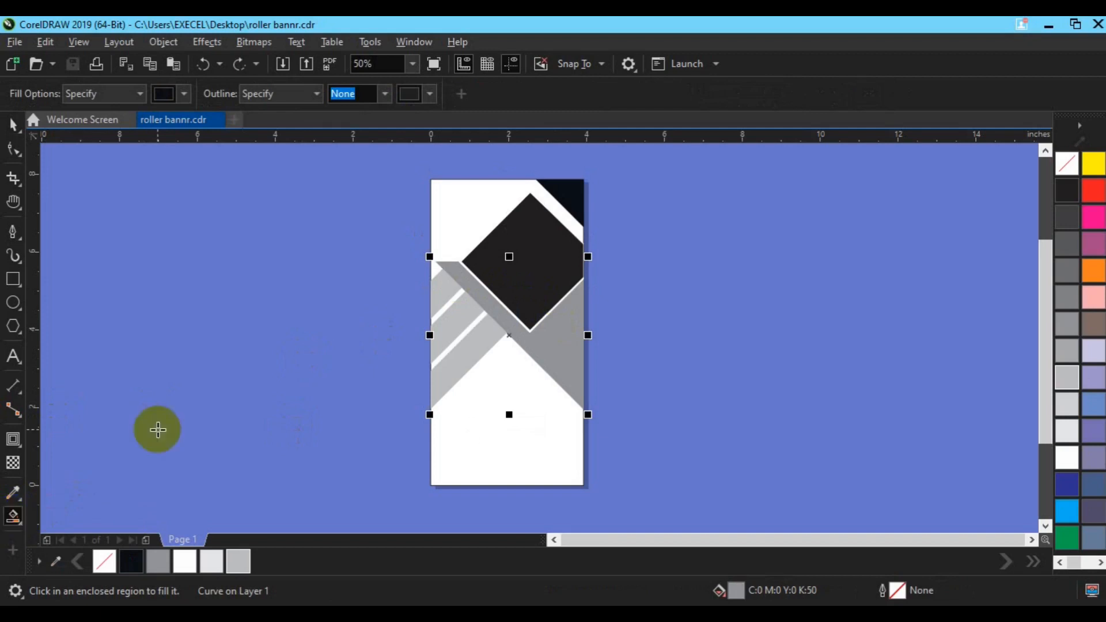
pyautogui.click(15, 523)
pyautogui.click(67, 516)
pyautogui.moveTo(441, 240); pyautogui.dragTo(609, 372)
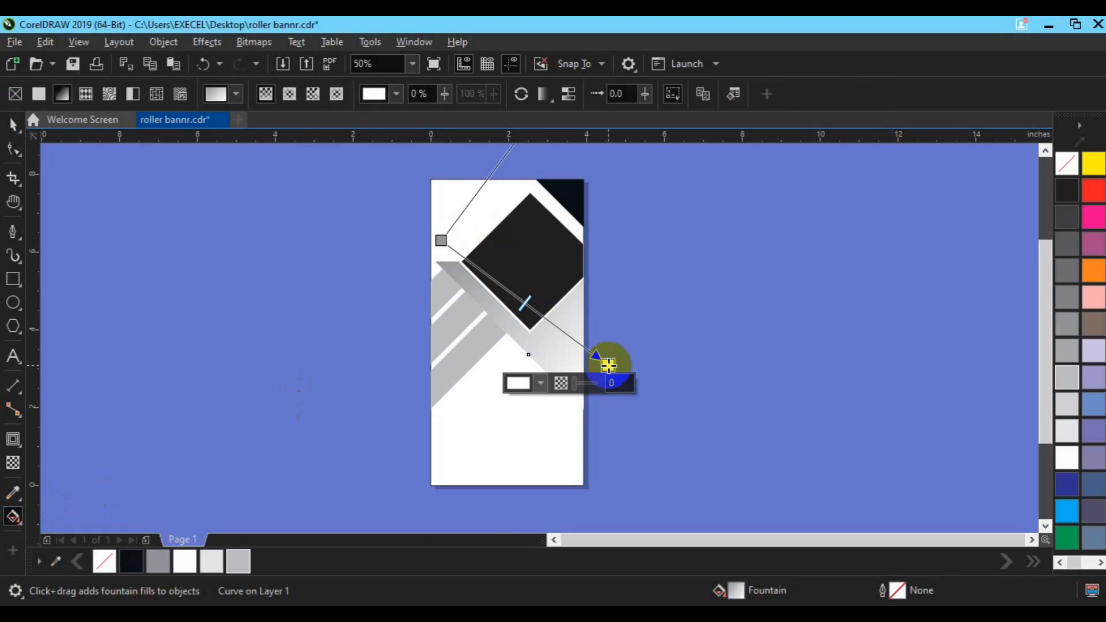
pyautogui.moveTo(583, 363); pyautogui.dragTo(470, 258)
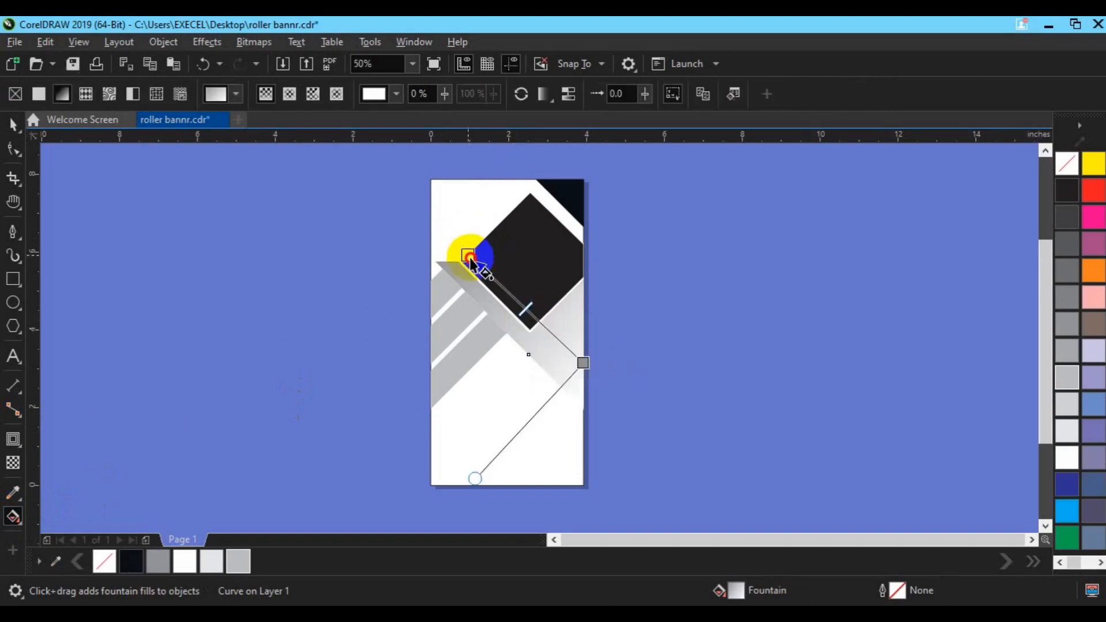
# Set the fountain fill's lower end node colour to C70 M100 Y21 K42
pyautogui.click(583, 361)
pyautogui.click(512, 381)
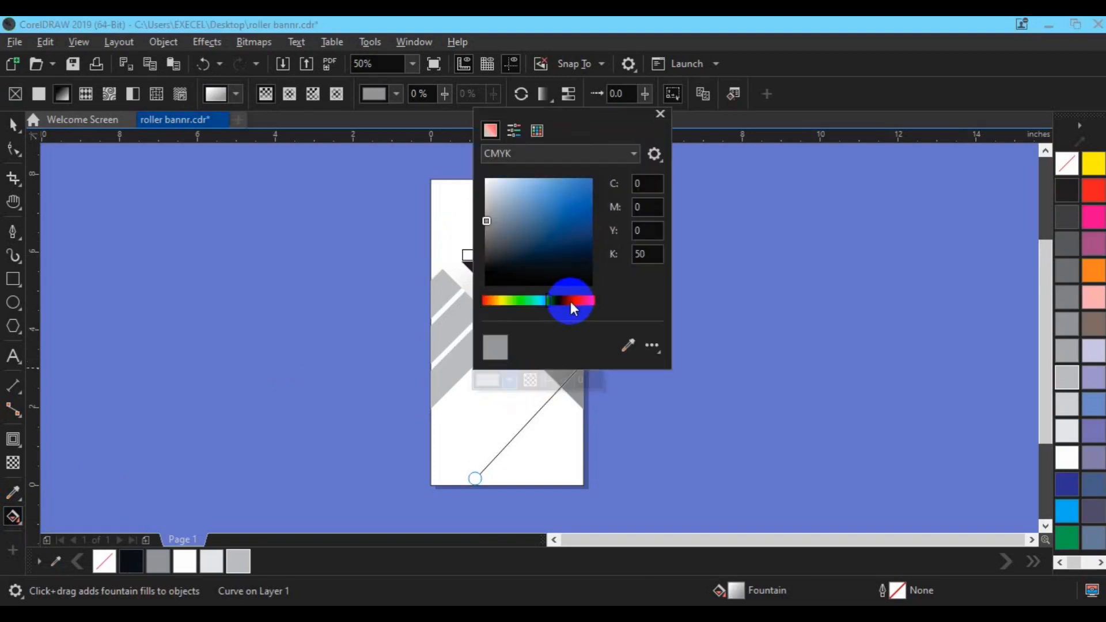
pyautogui.moveTo(571, 302); pyautogui.dragTo(575, 302)
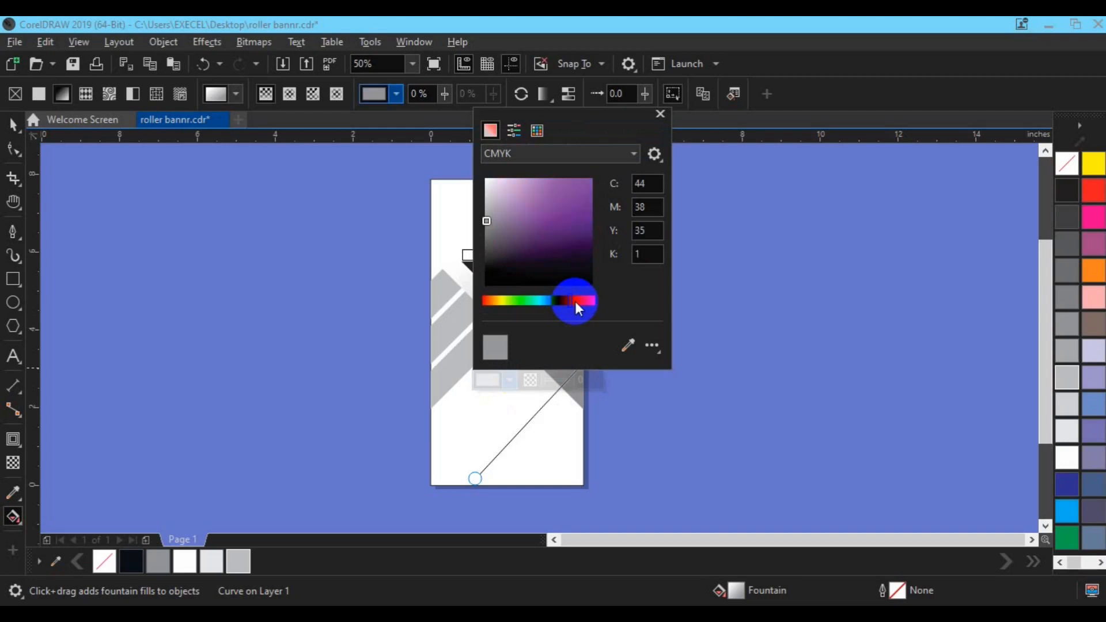
pyautogui.click(589, 244)
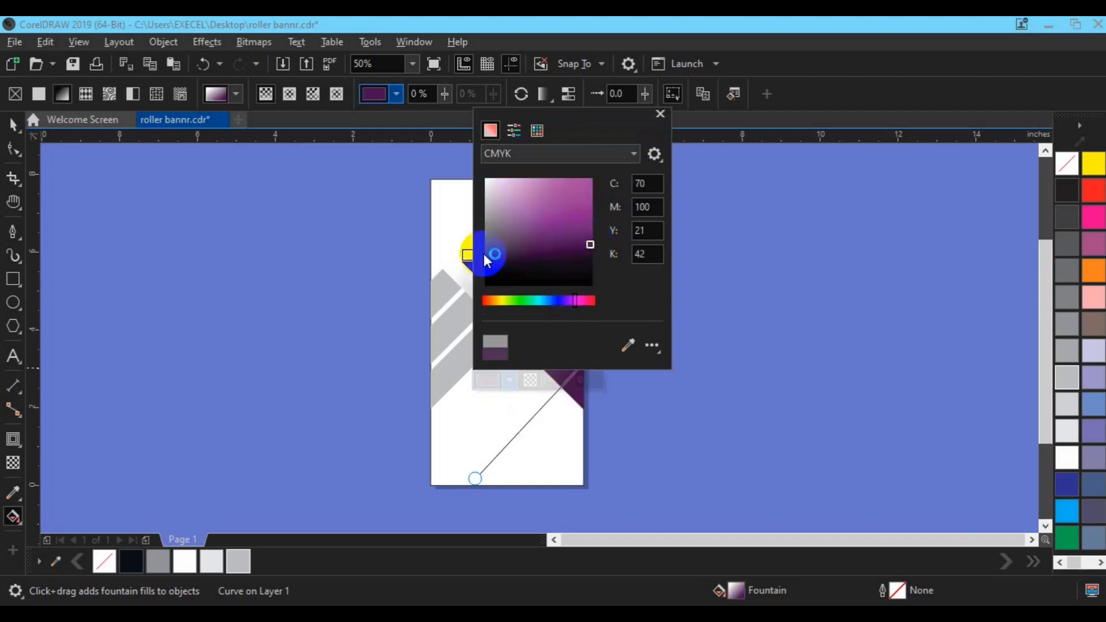
# Reposition the fountain fill's start, end and direction handles along the triangle's diagonal edge
pyautogui.click(467, 255)
pyautogui.moveTo(476, 478); pyautogui.dragTo(582, 266)
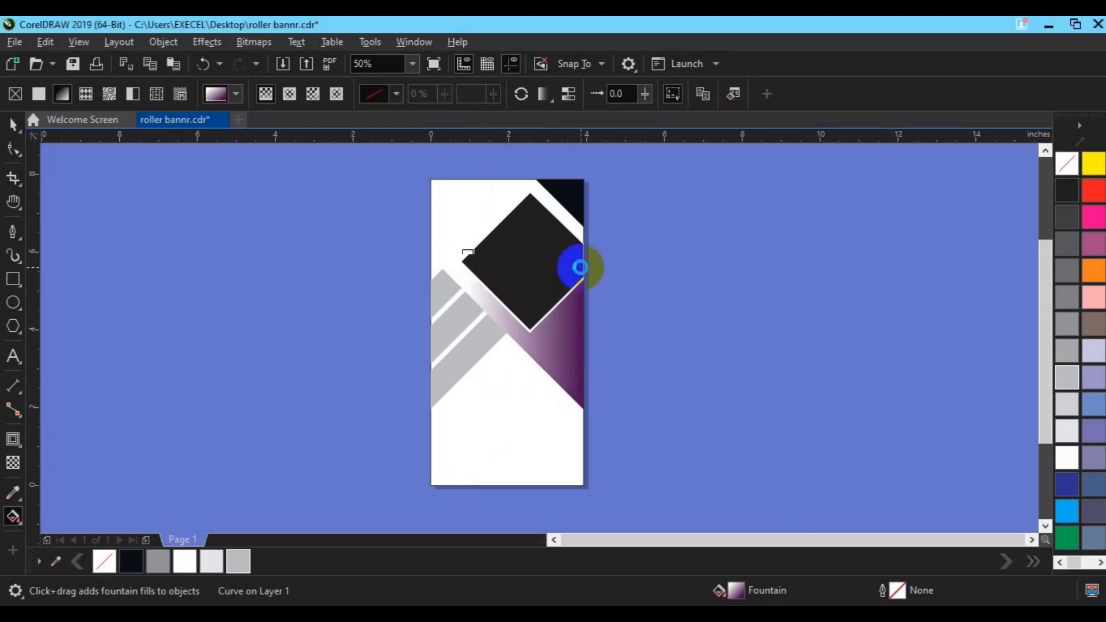
pyautogui.click(467, 256)
pyautogui.moveTo(436, 255); pyautogui.dragTo(435, 241)
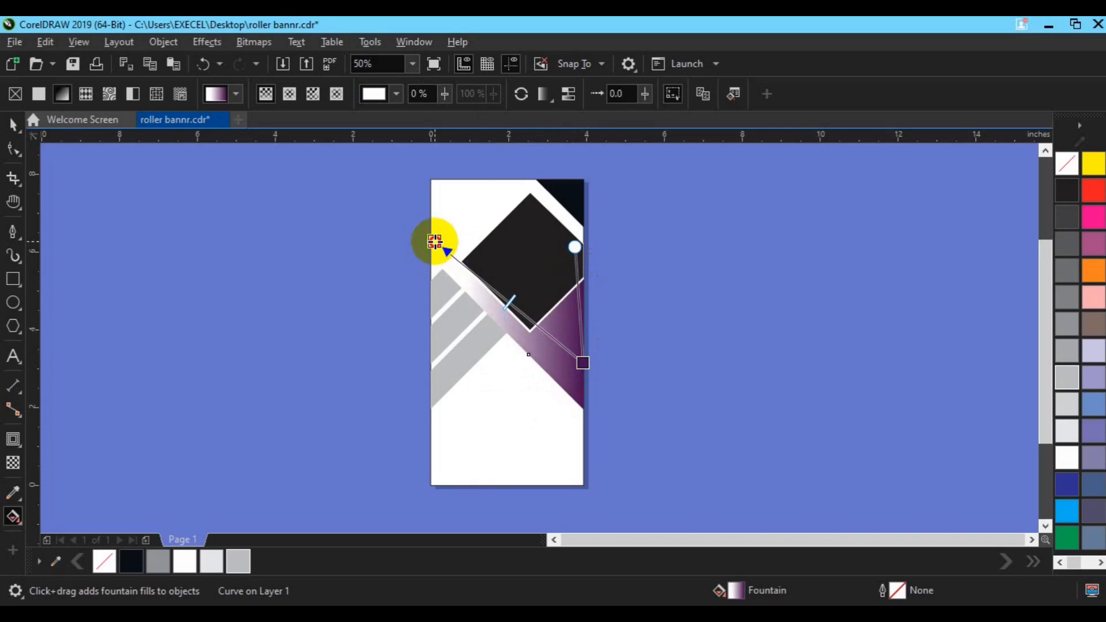
pyautogui.moveTo(582, 363); pyautogui.dragTo(557, 360)
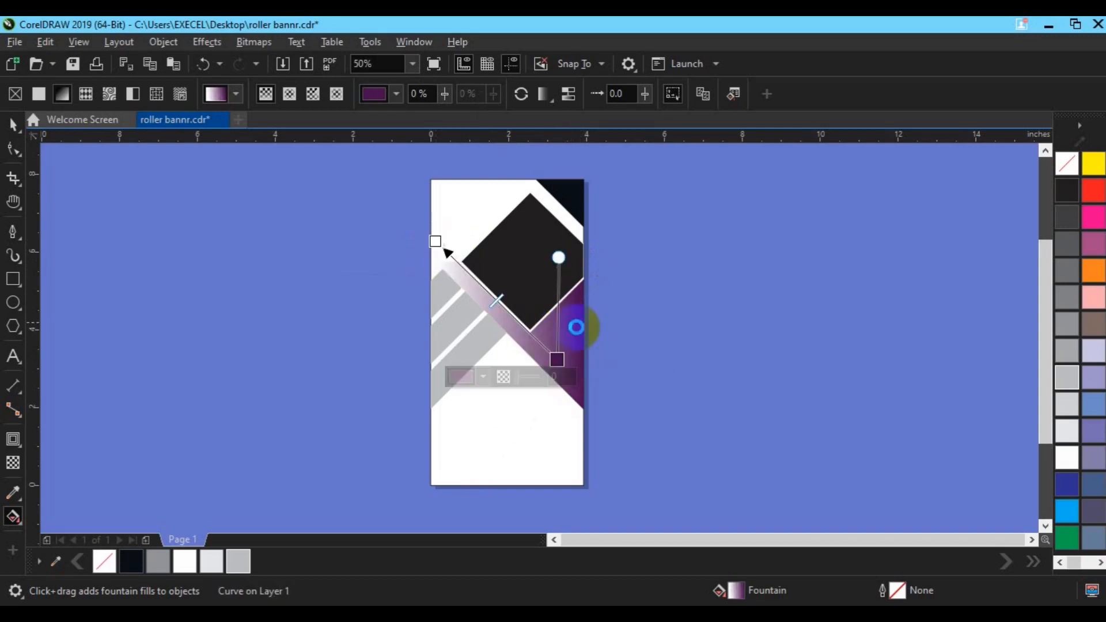
pyautogui.moveTo(559, 257); pyautogui.dragTo(567, 245)
pyautogui.moveTo(559, 356); pyautogui.dragTo(569, 357)
# Set the fountain fill's start node colour to #BA0FA9 and fine-tune both node positions
pyautogui.click(435, 239)
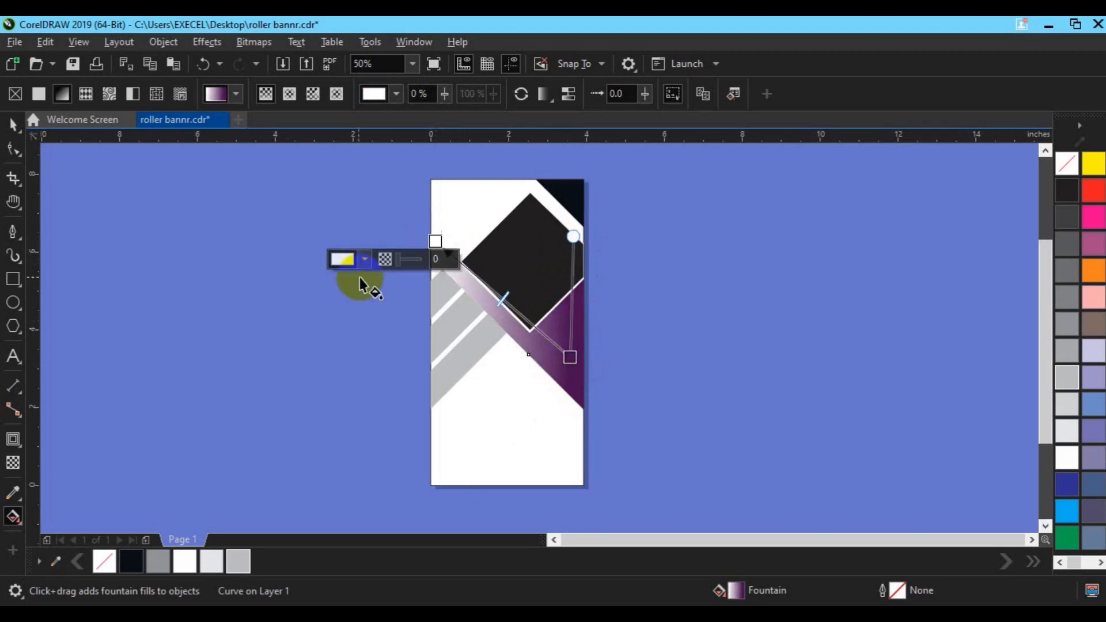
pyautogui.click(365, 260)
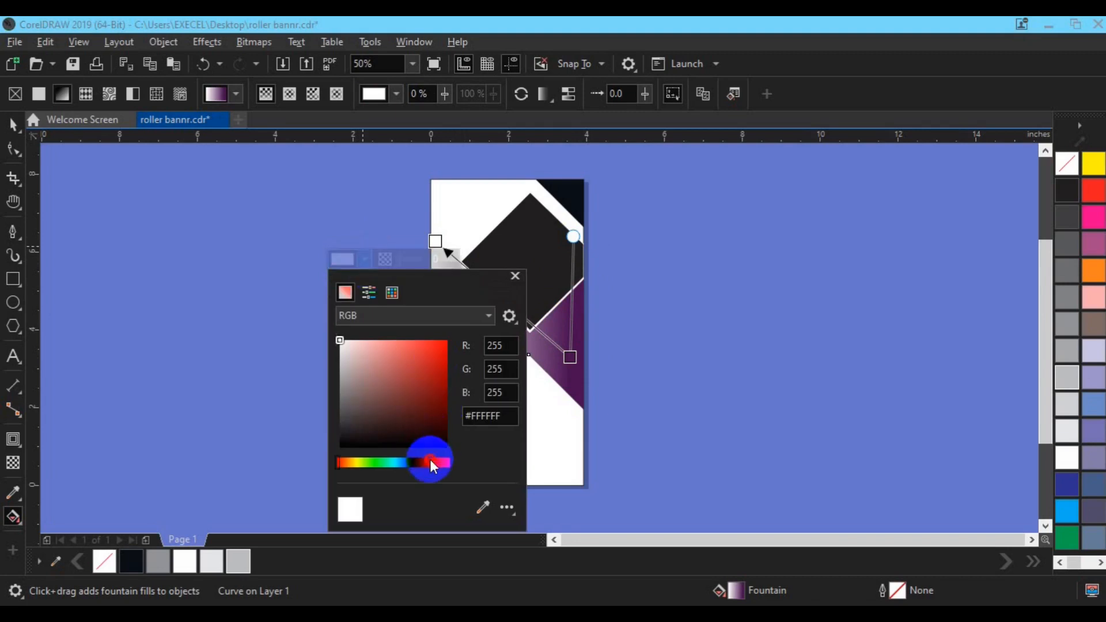
pyautogui.moveTo(430, 458); pyautogui.dragTo(428, 462)
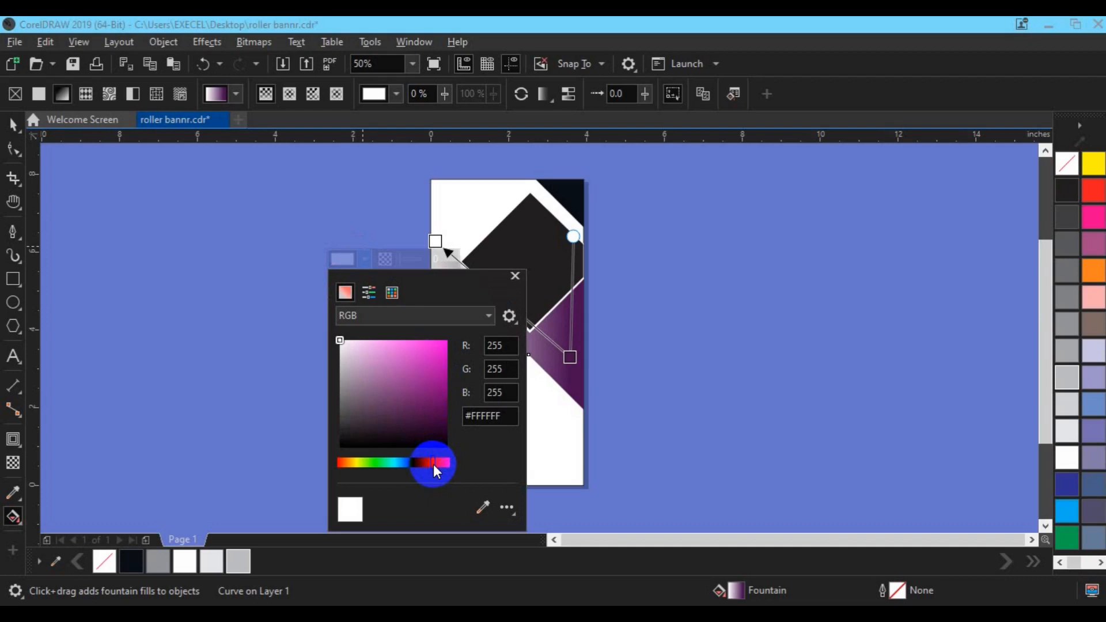
pyautogui.click(439, 369)
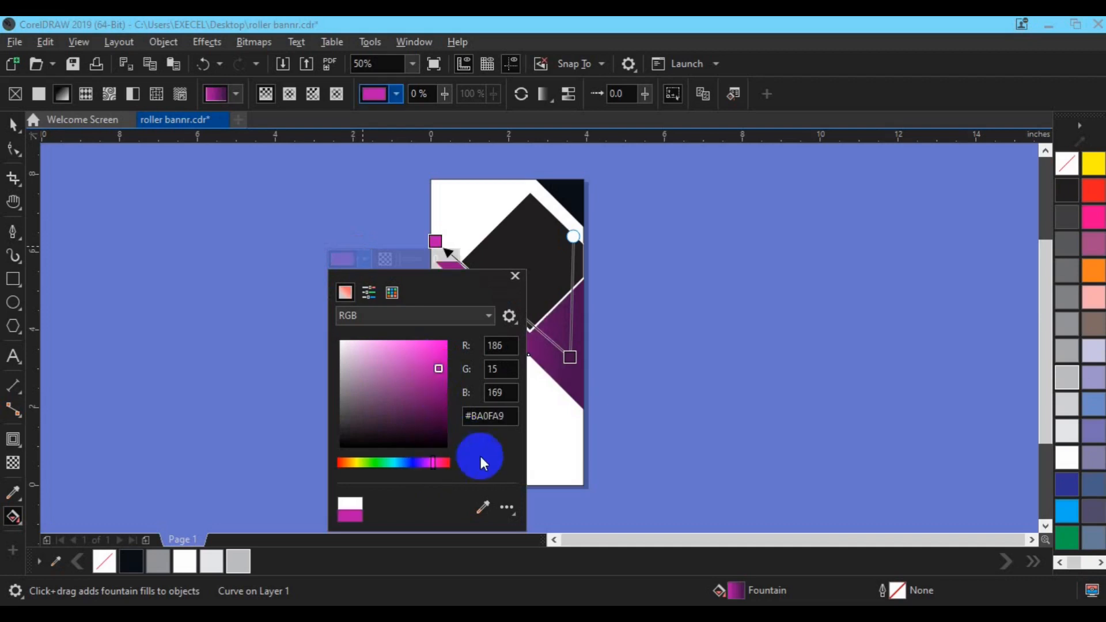
pyautogui.click(569, 358)
pyautogui.moveTo(578, 365); pyautogui.dragTo(580, 364)
pyautogui.moveTo(436, 241); pyautogui.dragTo(430, 248)
pyautogui.press('space')
# Fill the small top-right corner triangle with the dark purple C70 M100 Y21 K41 sampled from the gradient
pyautogui.click(580, 212)
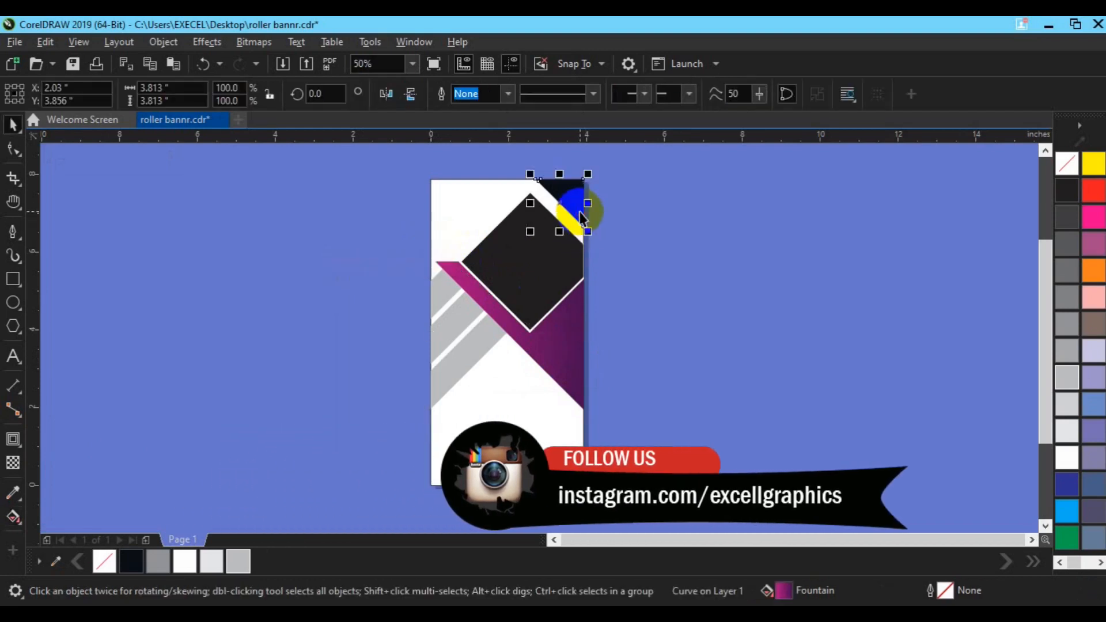
pyautogui.click(783, 591)
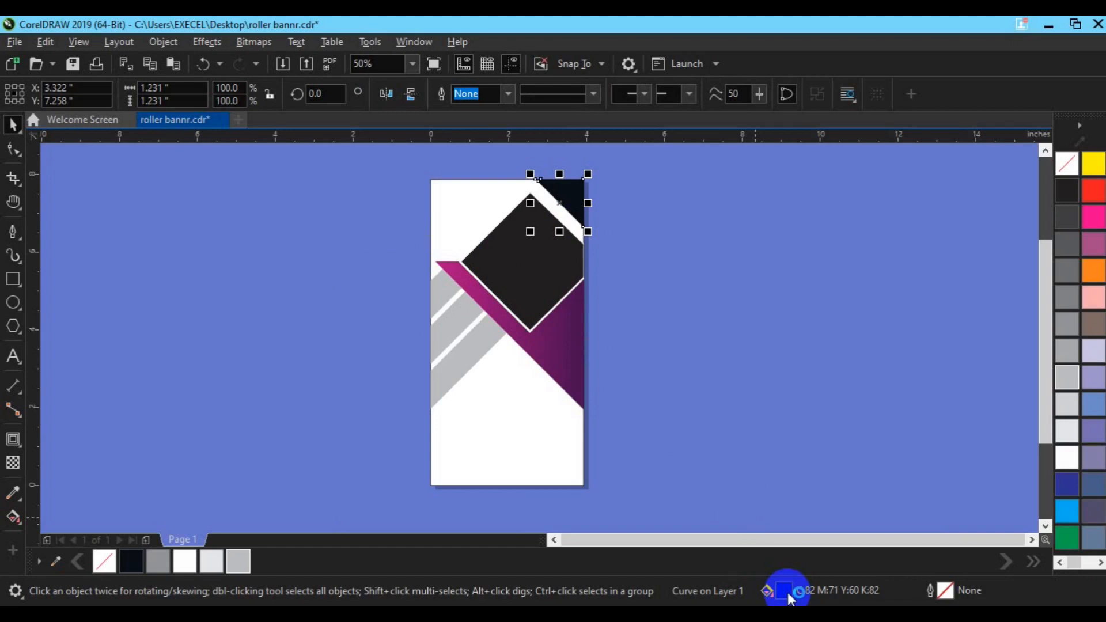
pyautogui.doubleClick(784, 591)
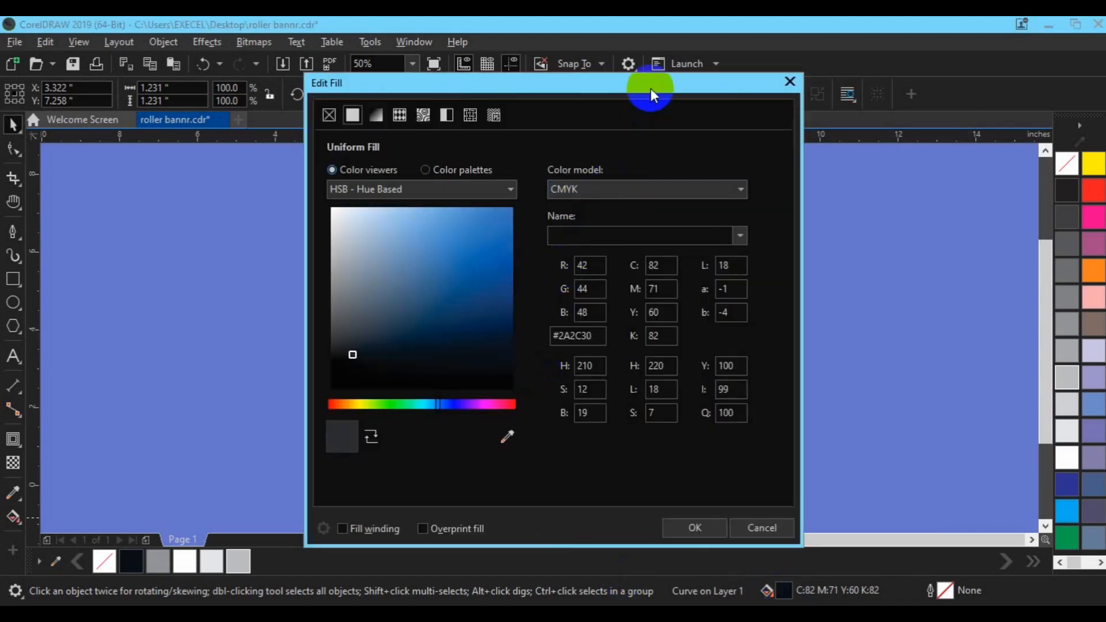
pyautogui.moveTo(648, 86); pyautogui.dragTo(1047, 104)
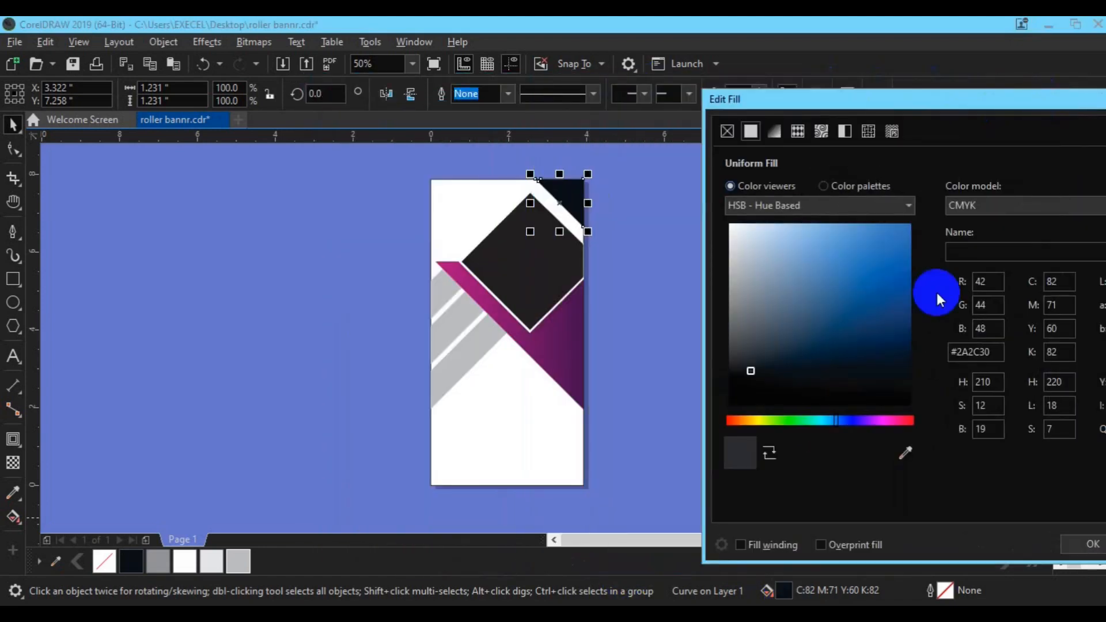
pyautogui.click(905, 453)
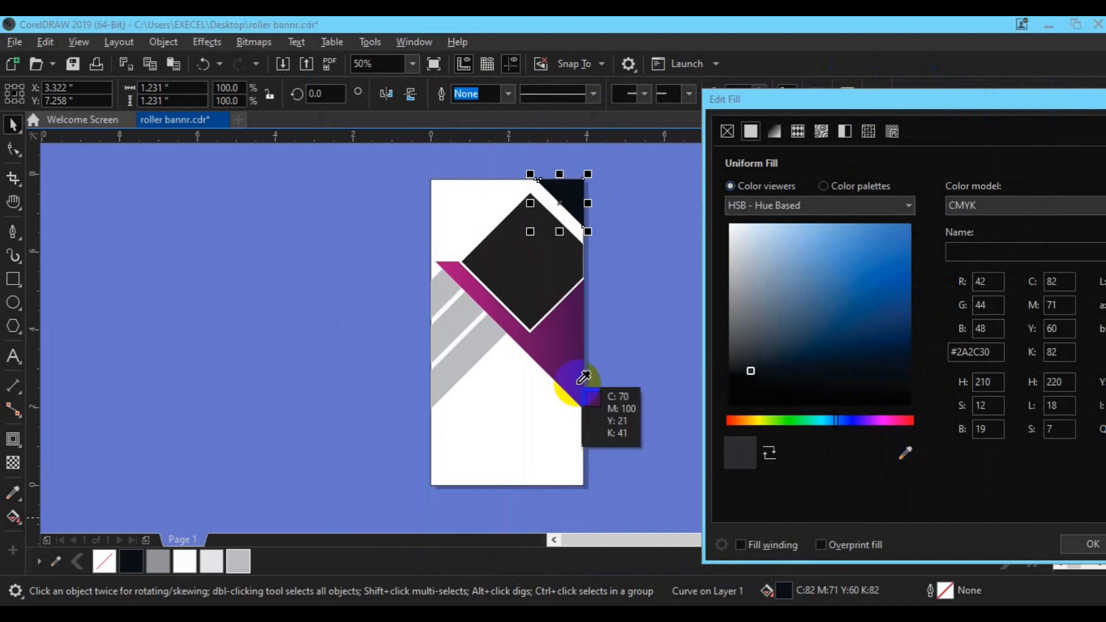
pyautogui.click(579, 390)
pyautogui.moveTo(966, 99); pyautogui.dragTo(662, 134)
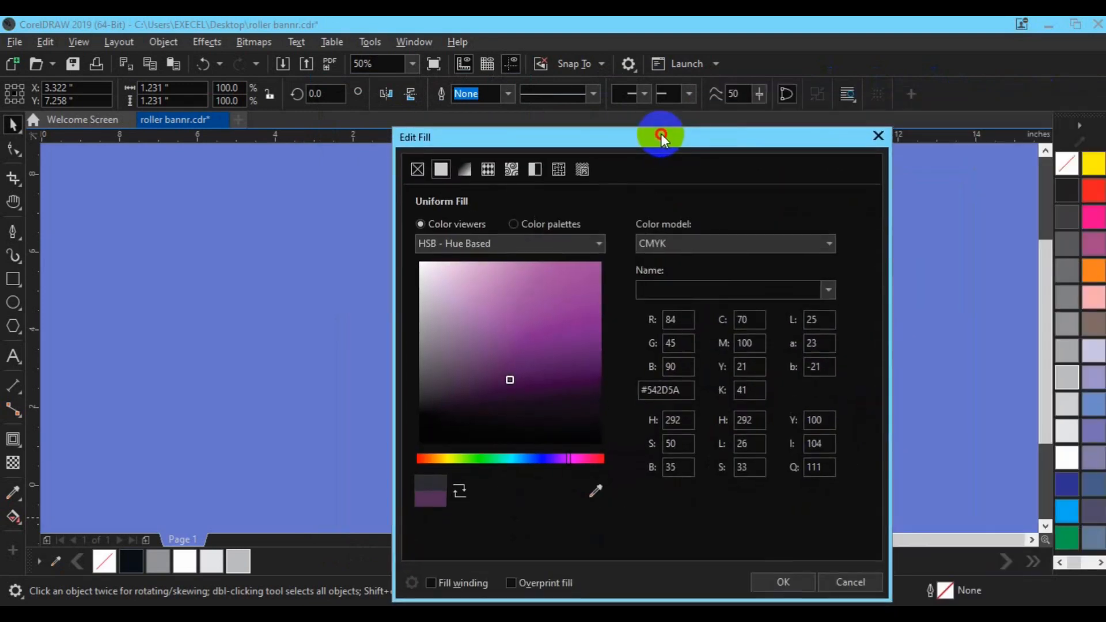
pyautogui.click(762, 579)
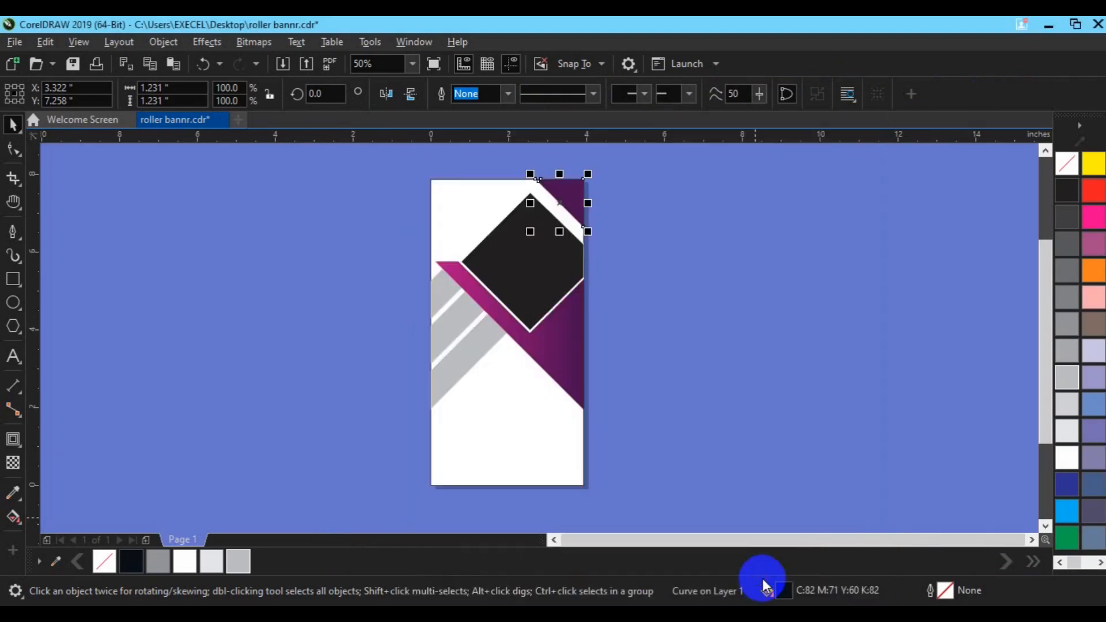
# Import city-wallpaper-7.jpg from the freepik stockpoto folder and place it at about 6.4 by 3.6 inches
pyautogui.click(650, 504)
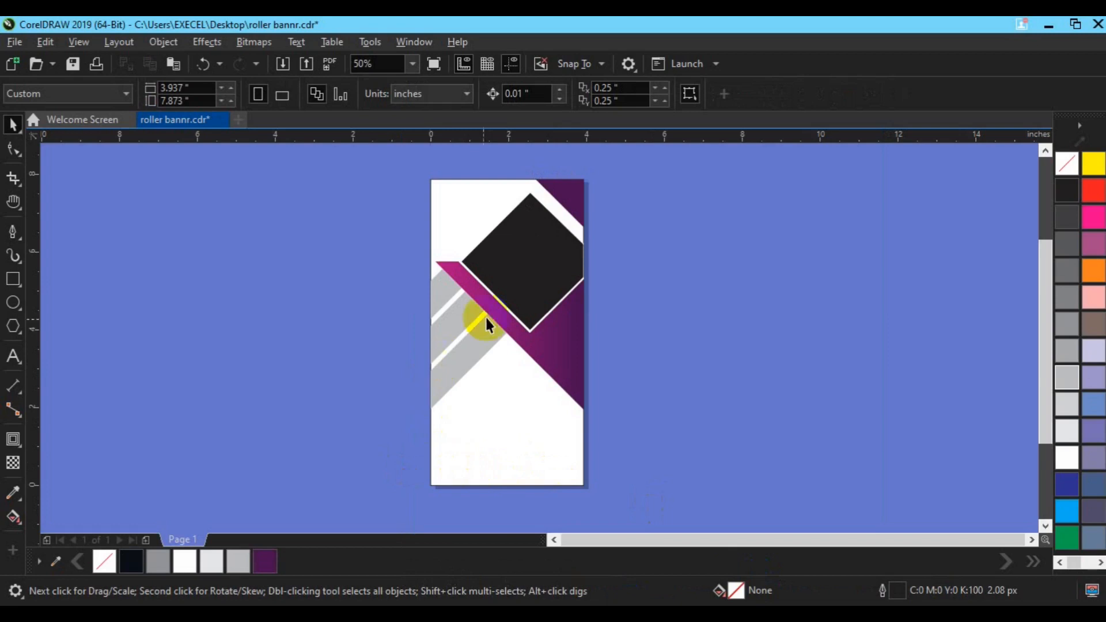
pyautogui.click(282, 66)
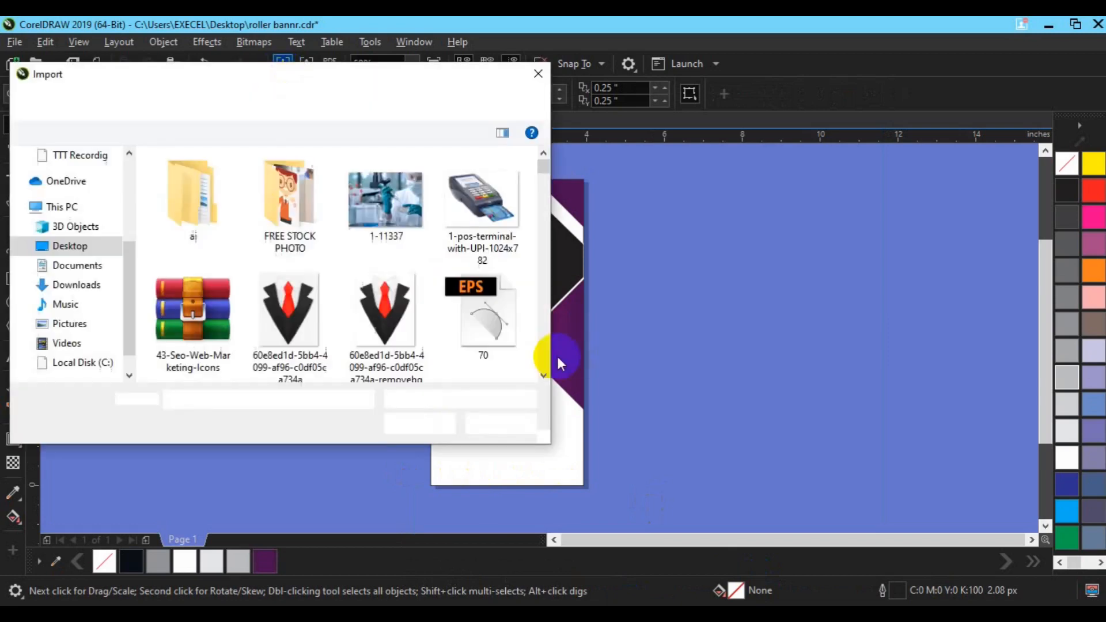
pyautogui.moveTo(545, 376); pyautogui.dragTo(545, 374)
pyautogui.click(401, 231)
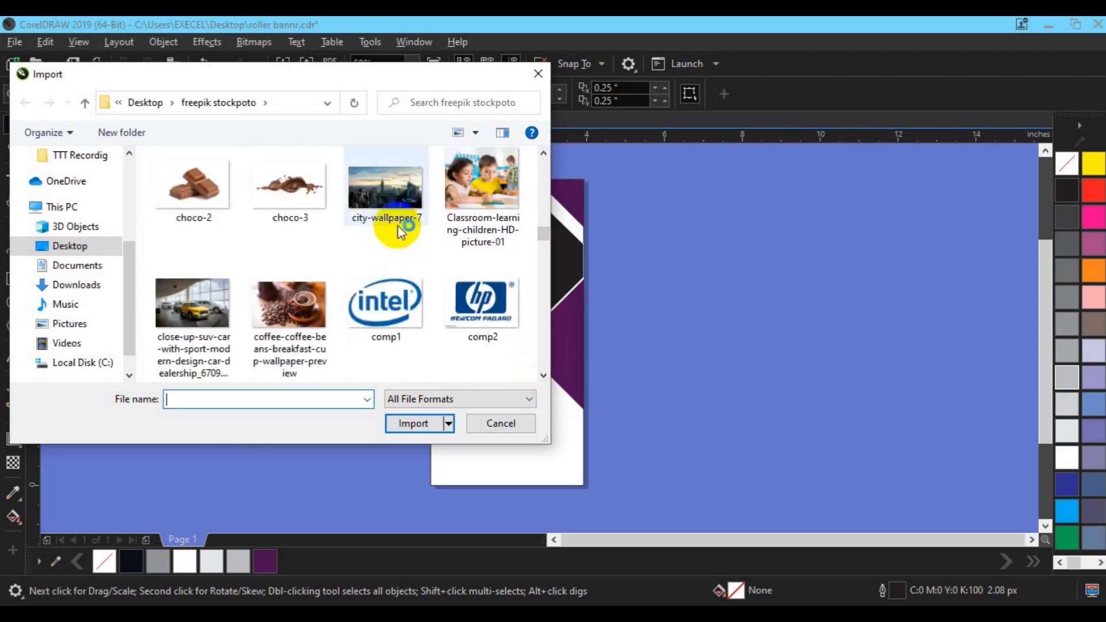
pyautogui.click(403, 423)
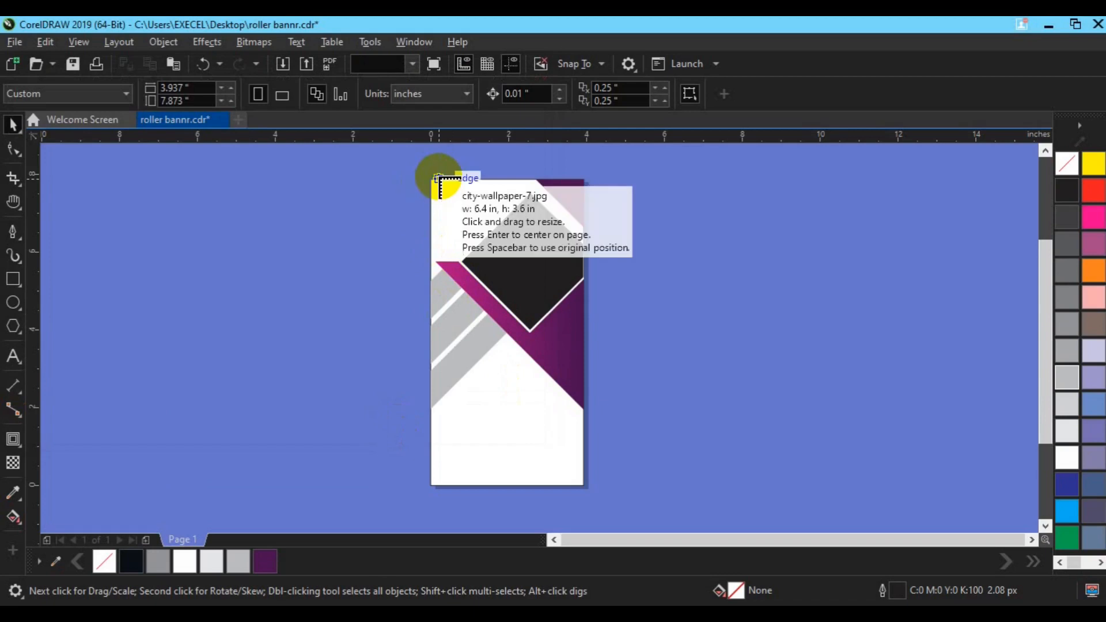
pyautogui.moveTo(438, 180); pyautogui.dragTo(707, 355)
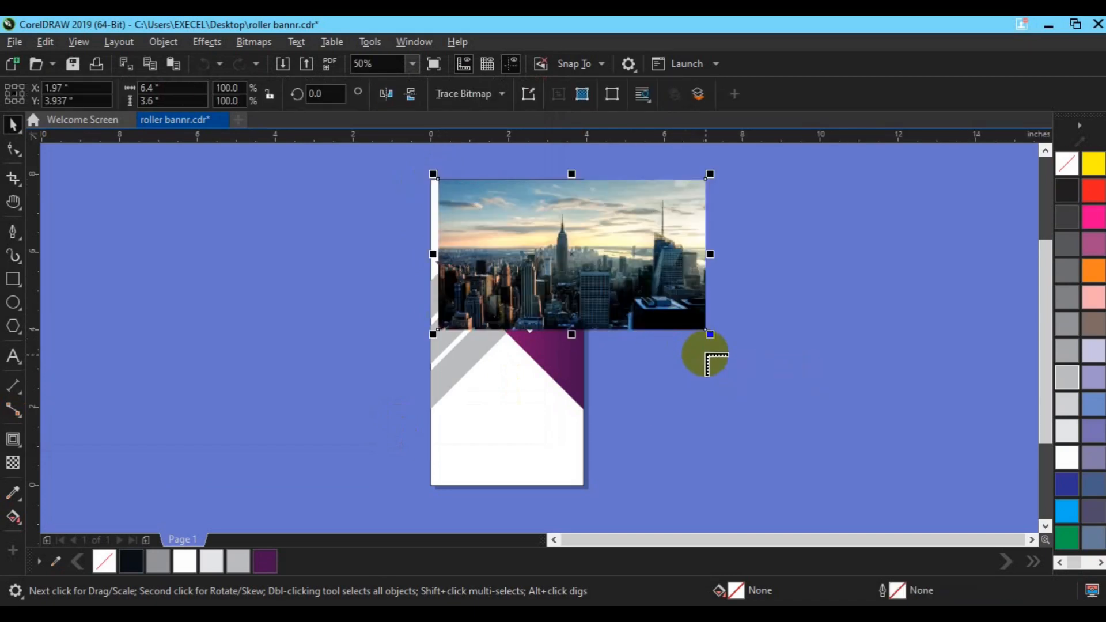
# Place the city image inside the black diamond as a PowerClip
pyautogui.moveTo(574, 259); pyautogui.dragTo(366, 256)
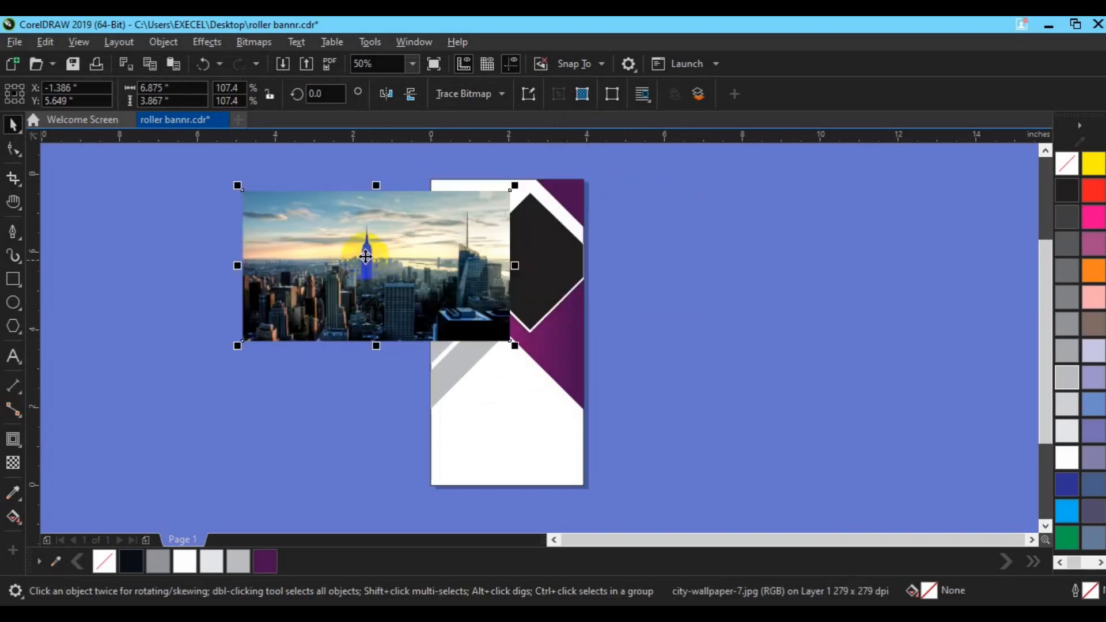
pyautogui.click(171, 46)
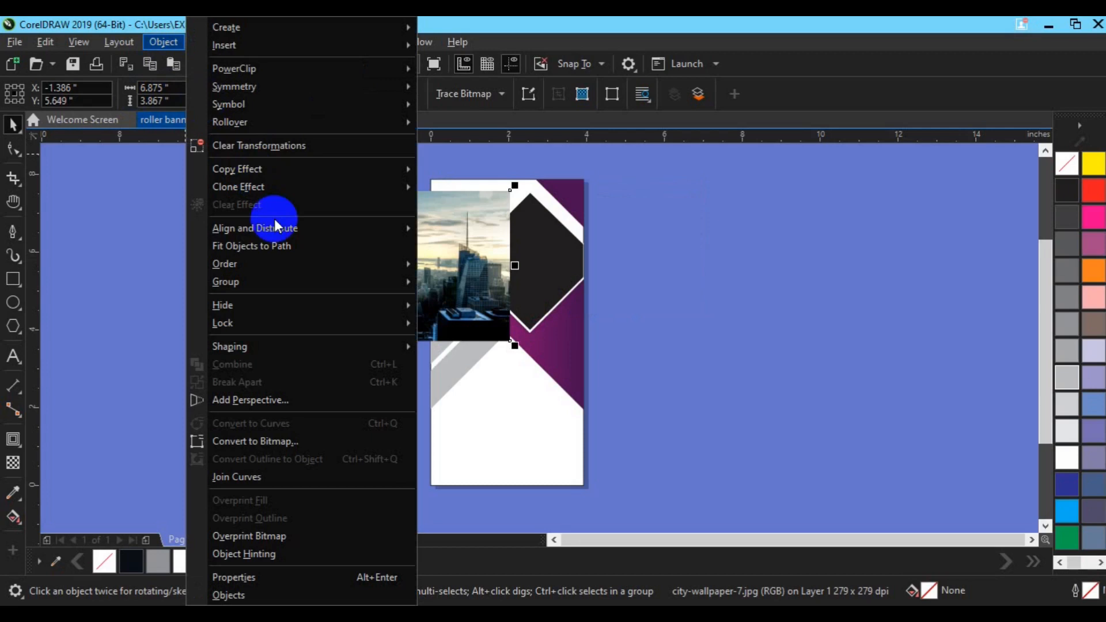
pyautogui.moveTo(365, 70)
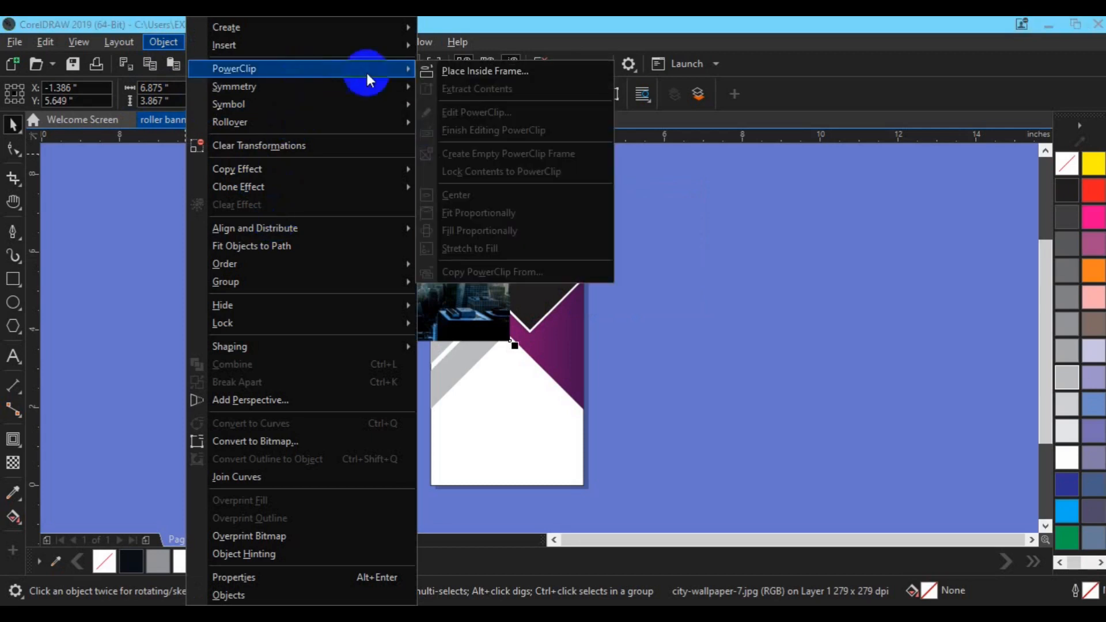
pyautogui.click(451, 75)
pyautogui.click(537, 260)
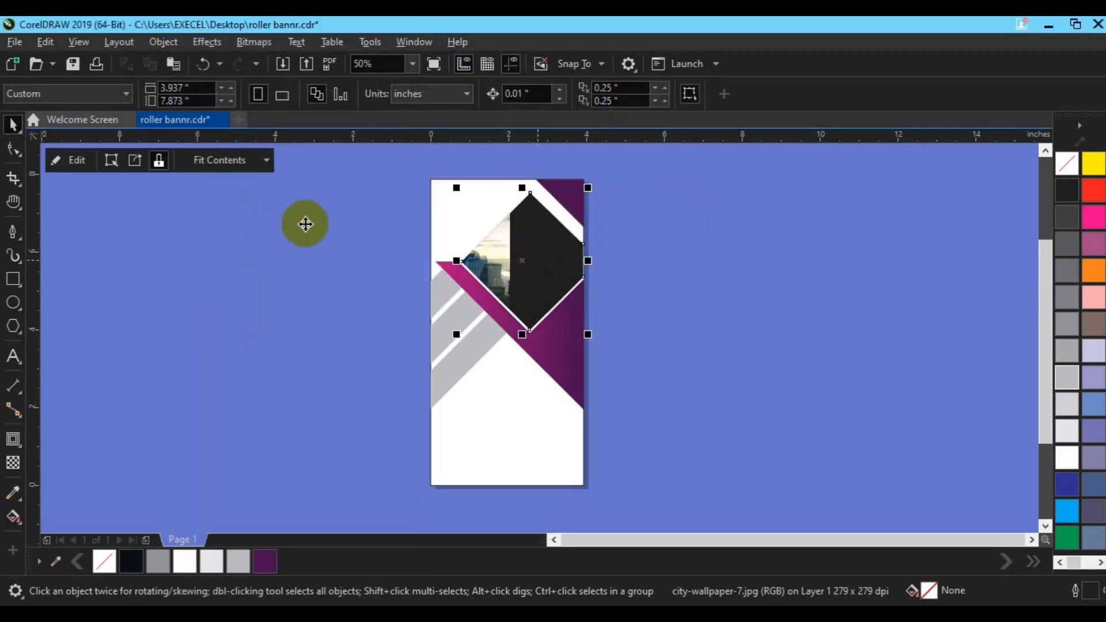
# Edit the PowerClip and reposition the city image within the diamond
pyautogui.click(80, 166)
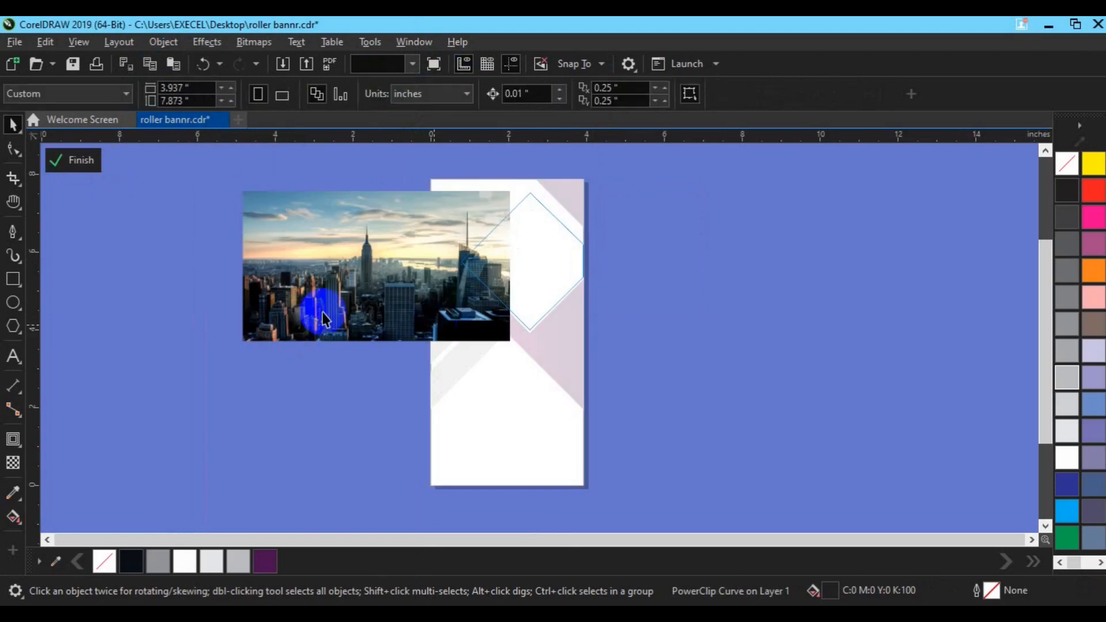
pyautogui.moveTo(323, 312); pyautogui.dragTo(507, 301)
pyautogui.moveTo(647, 297); pyautogui.dragTo(628, 303)
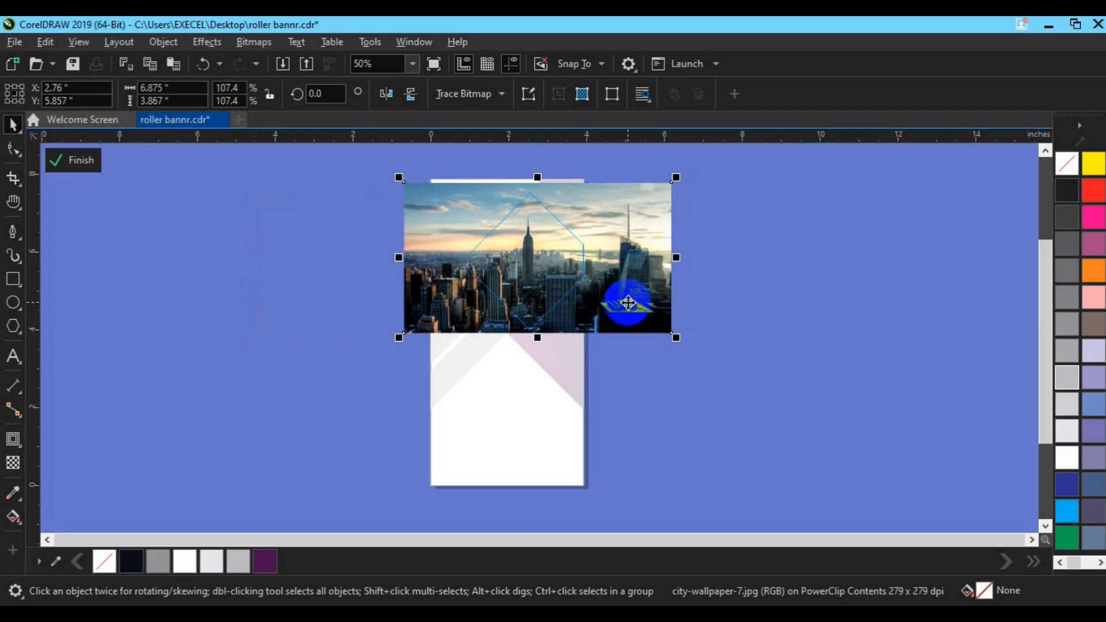
pyautogui.moveTo(628, 303); pyautogui.dragTo(630, 302)
pyautogui.click(80, 166)
pyautogui.click(218, 378)
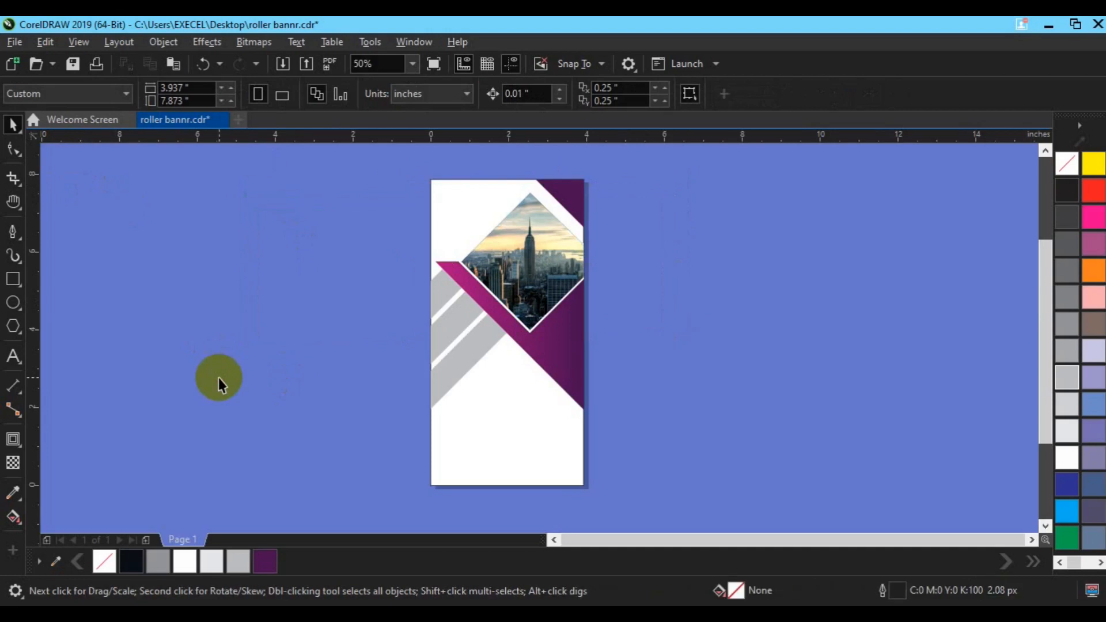
# Undo the PowerClip placement and its content adjustments
pyautogui.hotkey('ctrl', 'z')
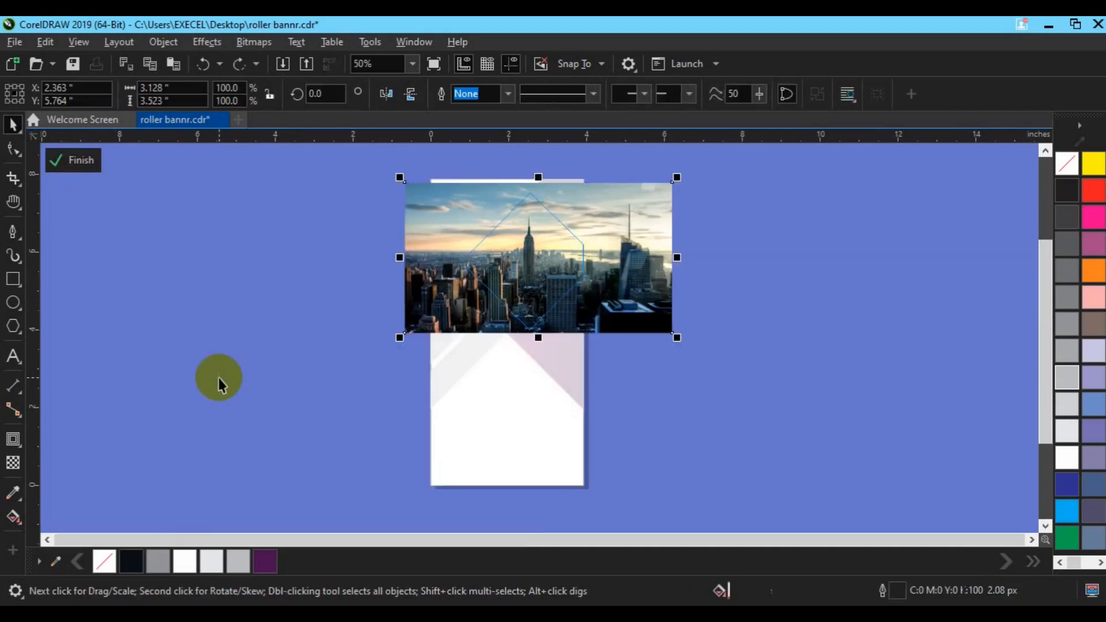
pyautogui.hotkey('ctrl', 'z')
pyautogui.hotkey('ctrl', 'z')
pyautogui.hotkey('ctrl', 'z')
pyautogui.hotkey('ctrl', 'z')
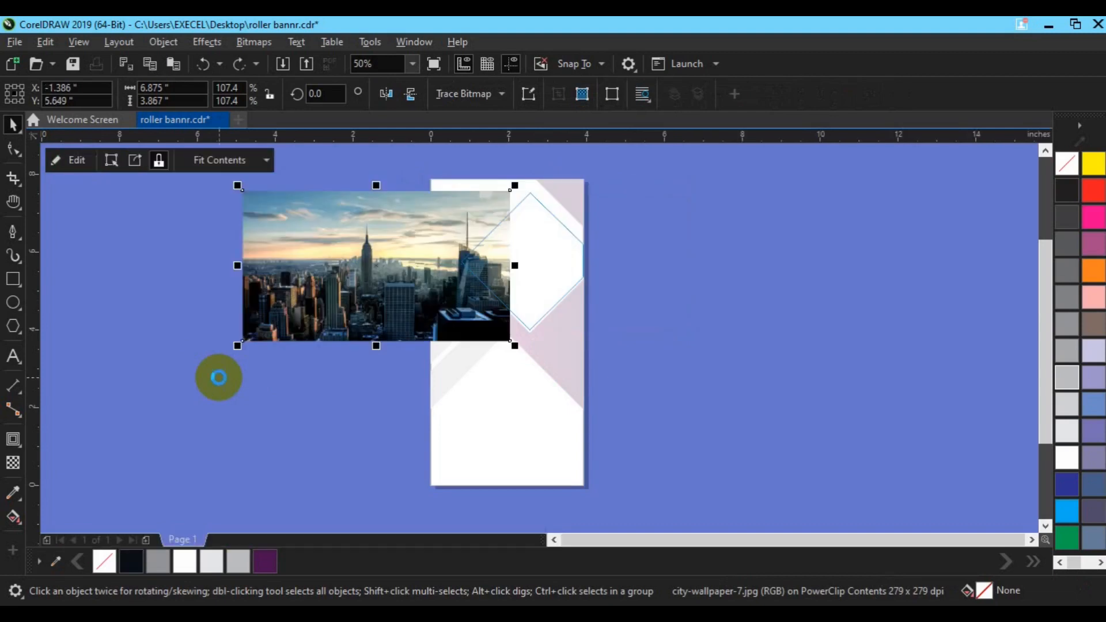
pyautogui.hotkey('ctrl', 'z')
pyautogui.hotkey('ctrl', 'z')
pyautogui.hotkey('ctrl', 'z')
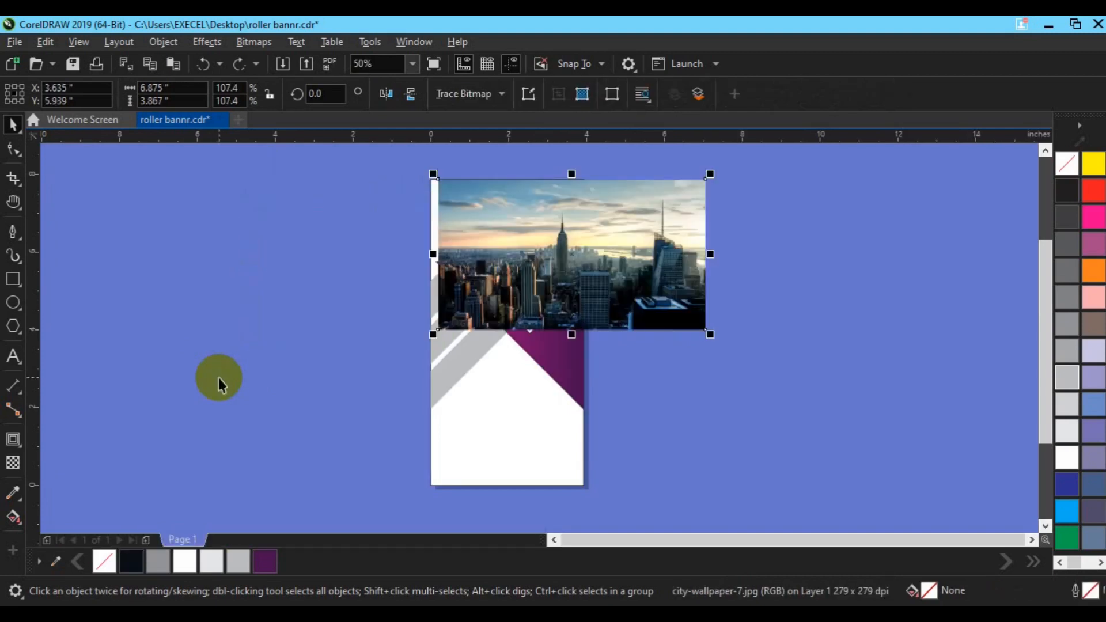
pyautogui.moveTo(617, 279); pyautogui.dragTo(814, 289)
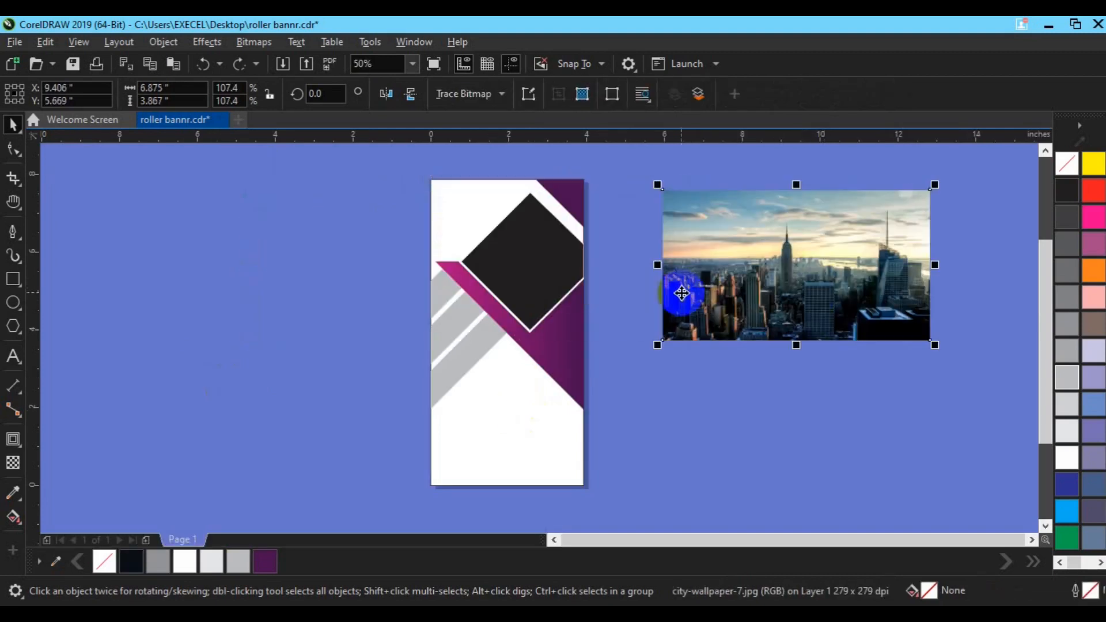
# Nudge the diamond frame back into place and set it to no fill with a black outline
pyautogui.click(525, 286)
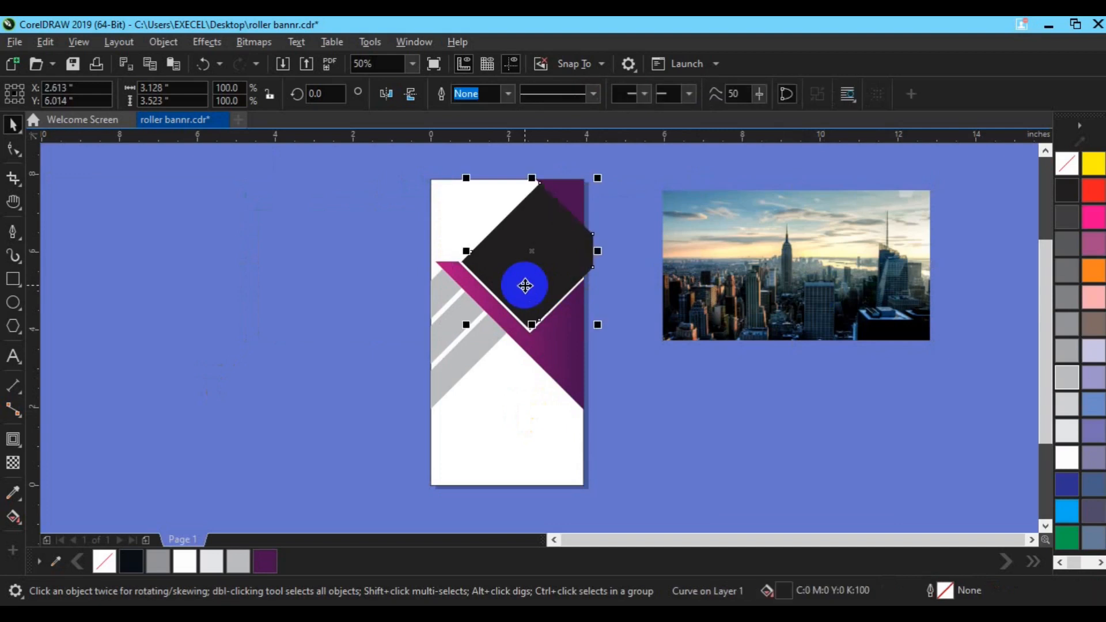
pyautogui.press('Left')
pyautogui.press('Down')
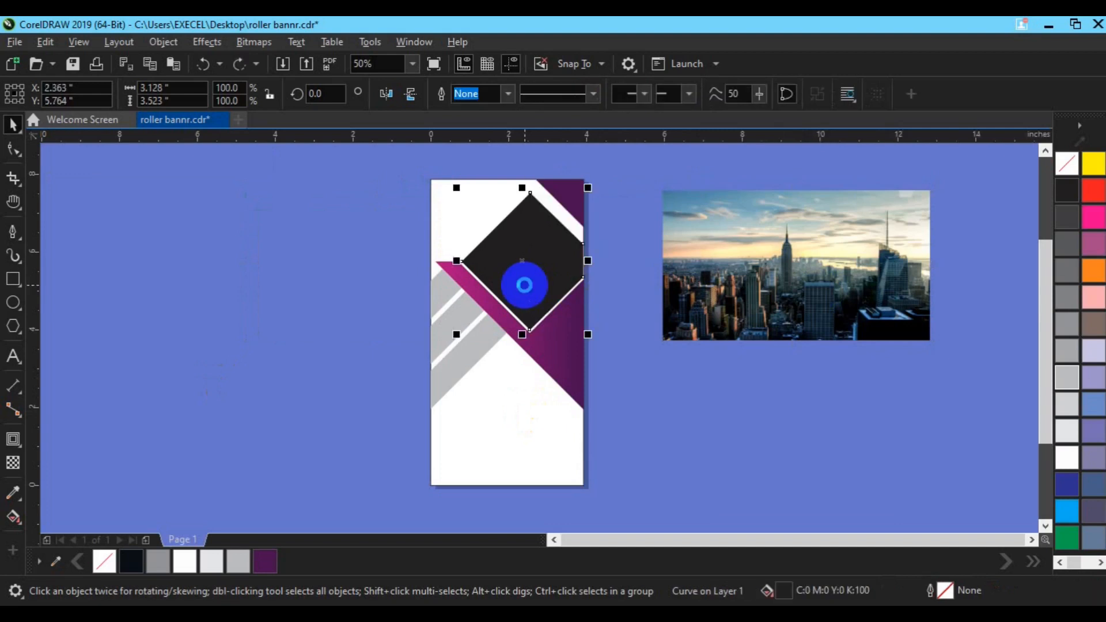
pyautogui.click(524, 285)
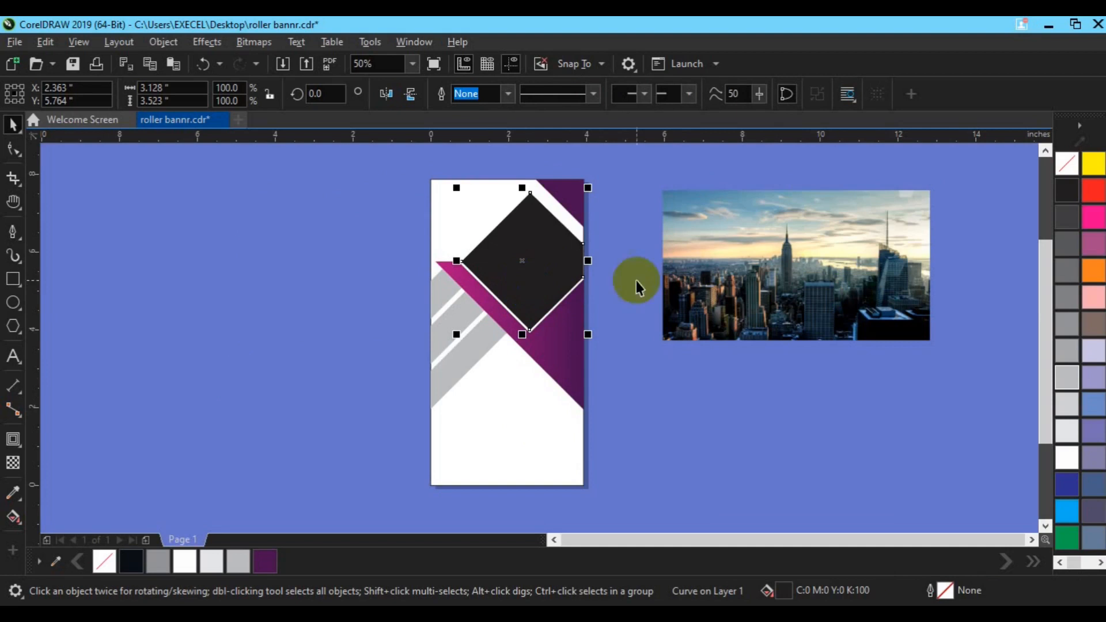
pyautogui.click(1069, 166)
pyautogui.rightClick(1069, 193)
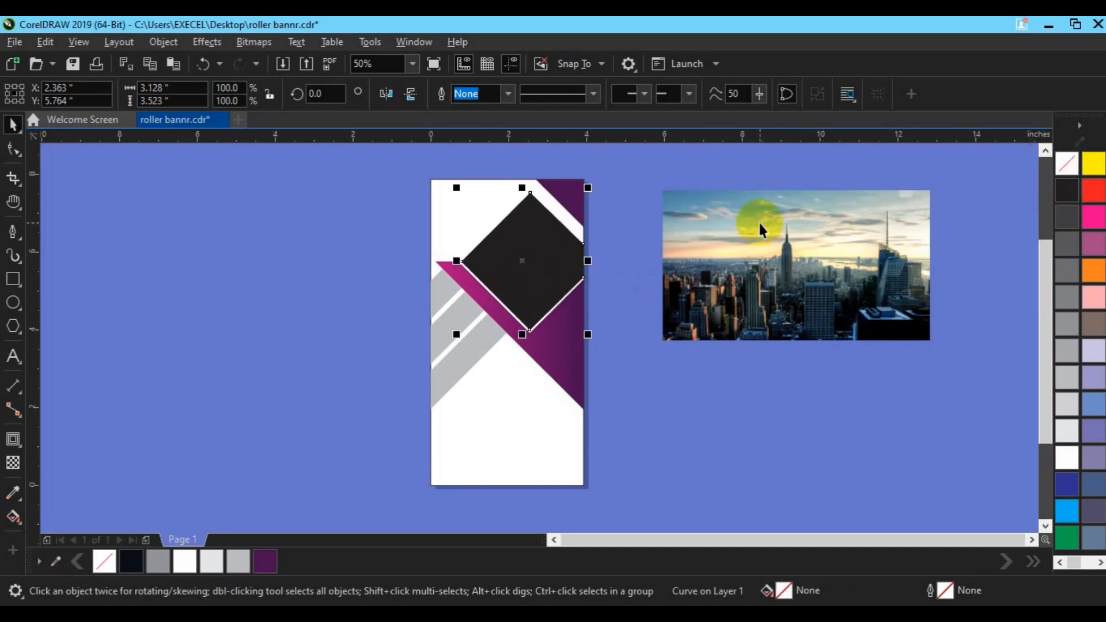
# Draw a horizontal line about 4.2 inches long with the Pen tool
pyautogui.click(14, 234)
pyautogui.click(309, 346)
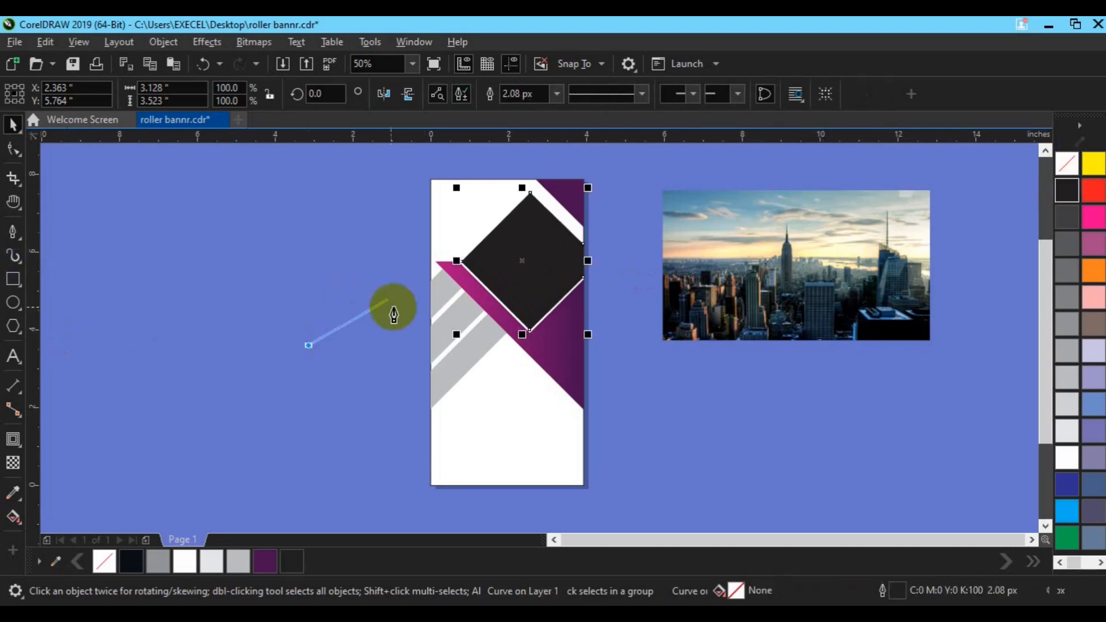
pyautogui.doubleClick(472, 346)
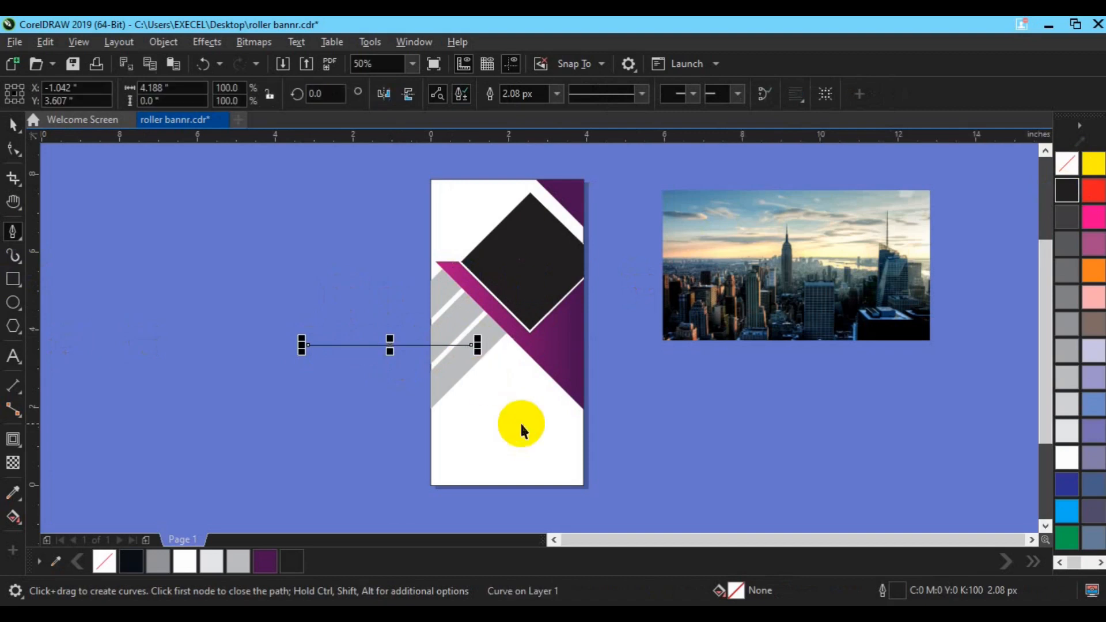
# Rotate the line 45° and move it across the diamond's upper-left corner
pyautogui.press('space')
pyautogui.click(388, 346)
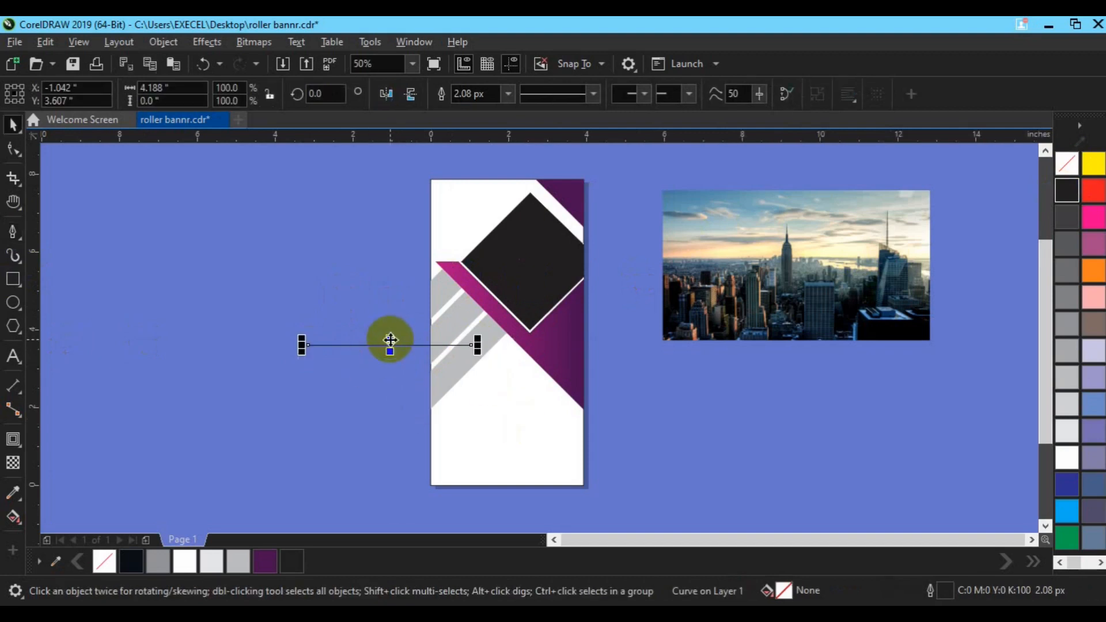
pyautogui.click(390, 343)
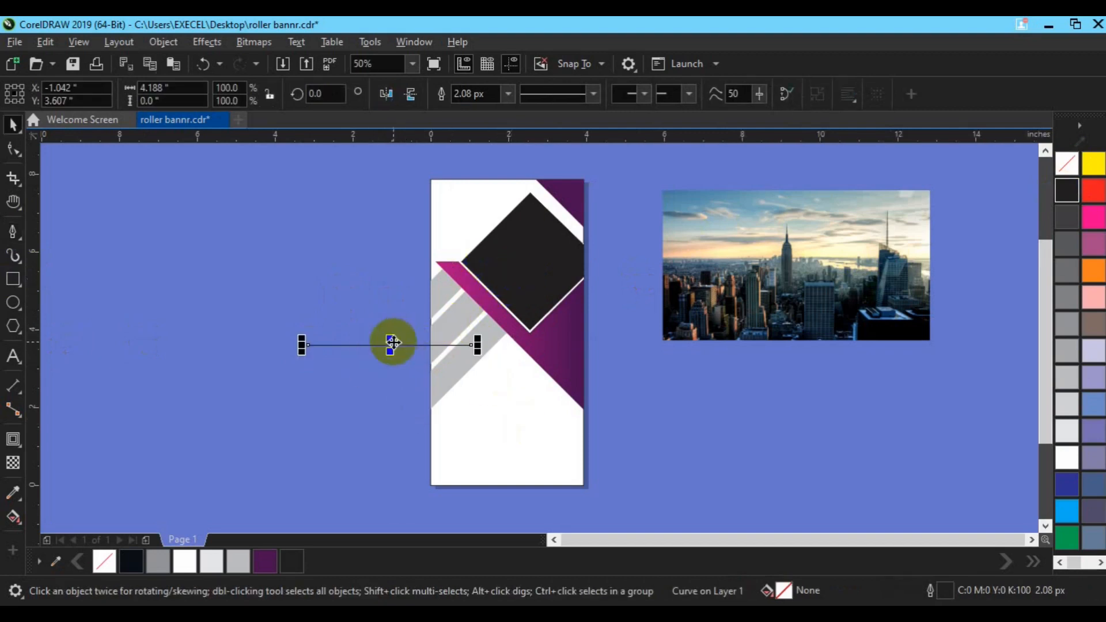
pyautogui.click(316, 94)
pyautogui.write('45')
pyautogui.press('Return')
pyautogui.click(389, 347)
pyautogui.moveTo(389, 346); pyautogui.dragTo(504, 254)
# Use Smart Fill to create a shape in the diamond region bounded by the diagonal line
pyautogui.click(19, 521)
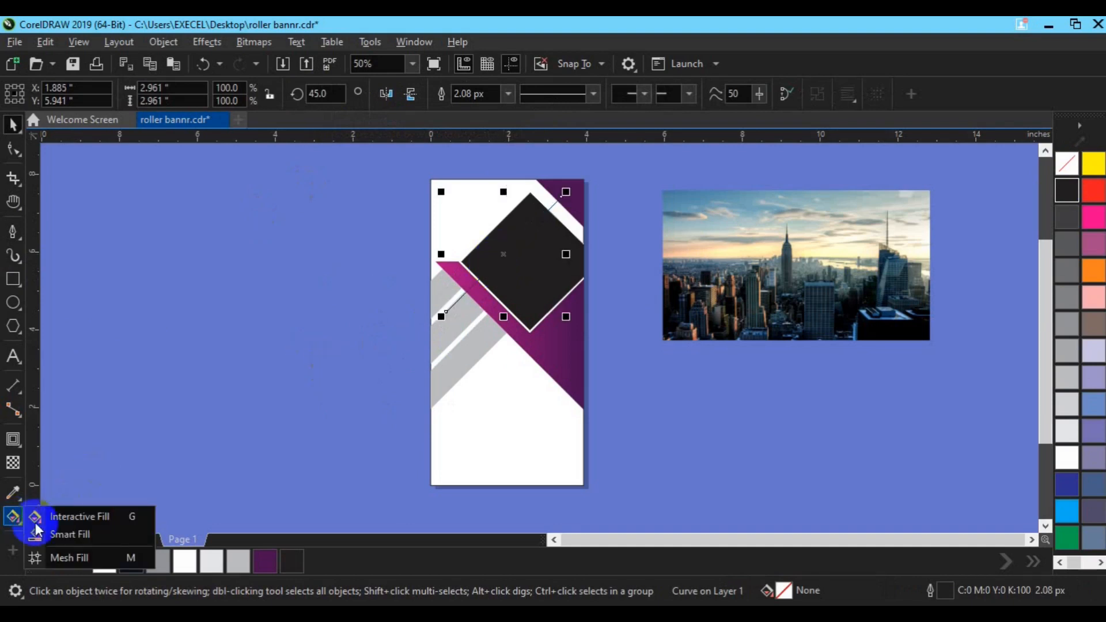
pyautogui.click(60, 535)
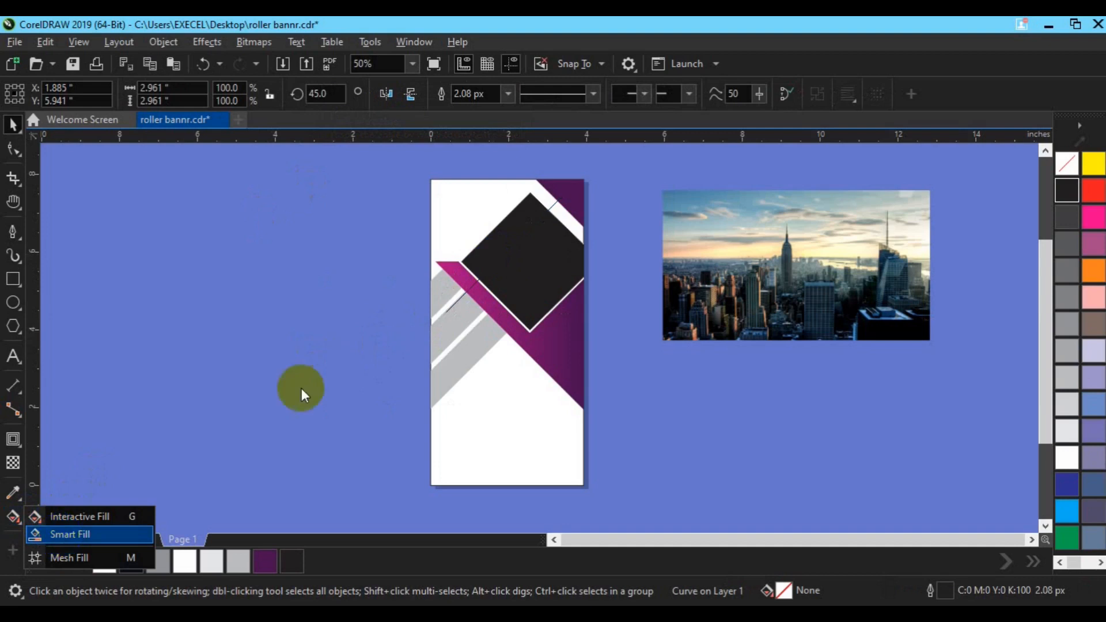
pyautogui.click(517, 220)
pyautogui.press('space')
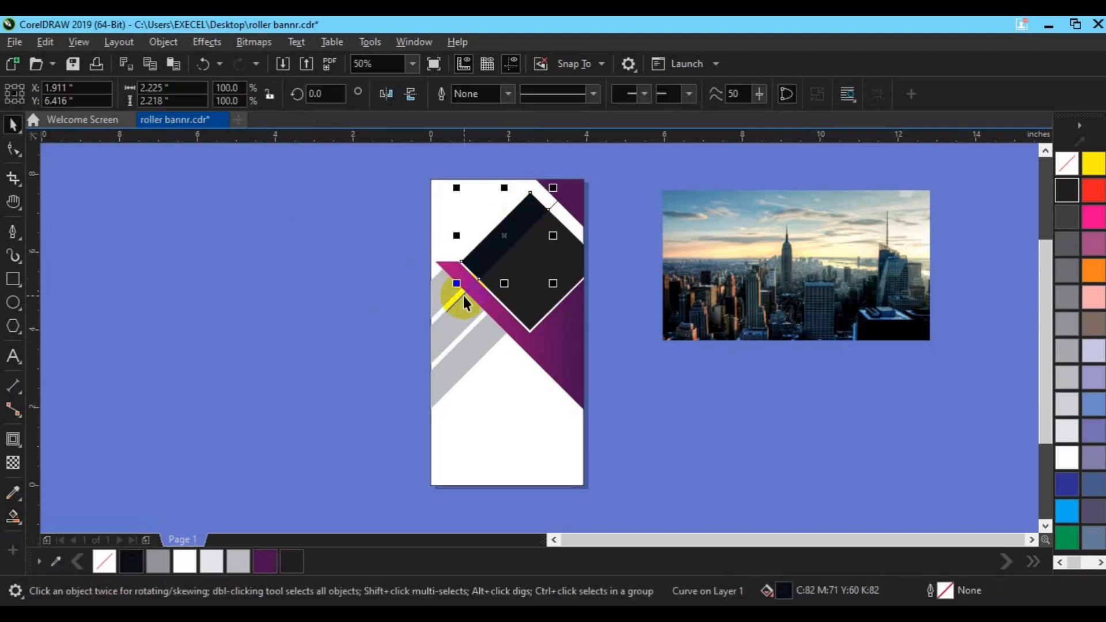
# Delete the diagonal guide line
pyautogui.click(463, 296)
pyautogui.press('Delete')
pyautogui.click(491, 262)
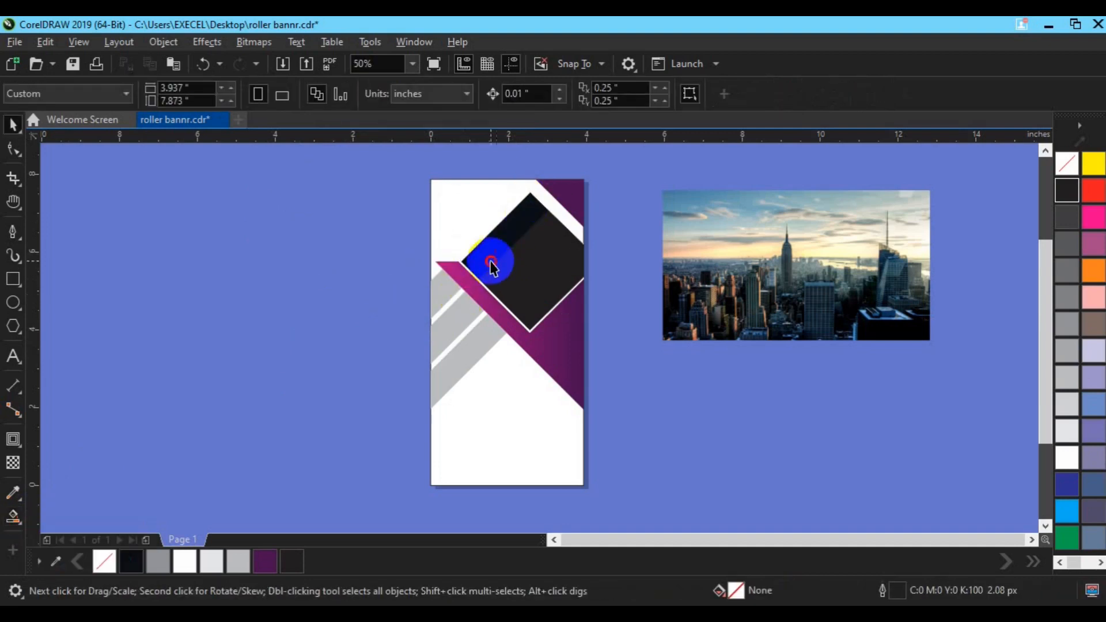
# Fill the new Smart Fill shape with the dark purple swatch
pyautogui.click(270, 562)
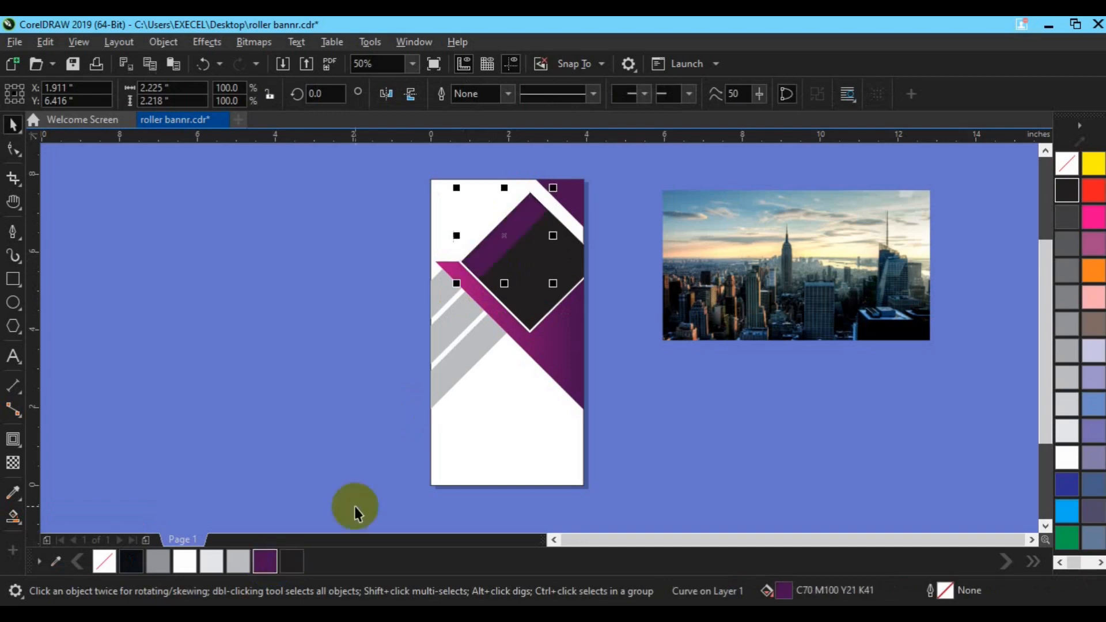
pyautogui.moveTo(529, 239); pyautogui.dragTo(515, 239)
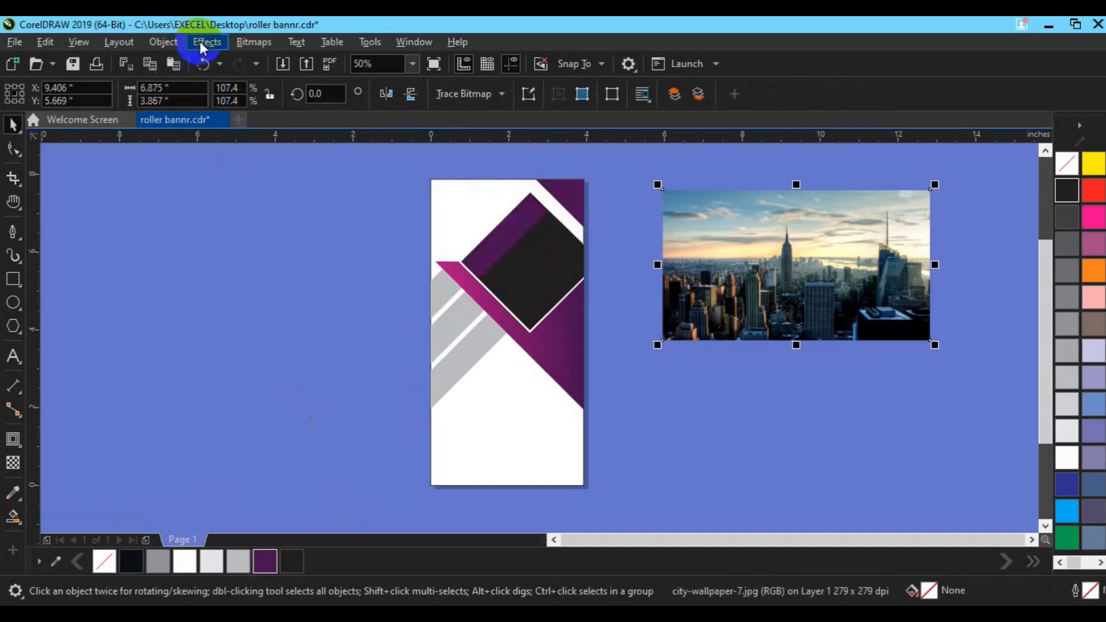
# Place the city photo inside the dark diamond as a PowerClip
pyautogui.click(171, 46)
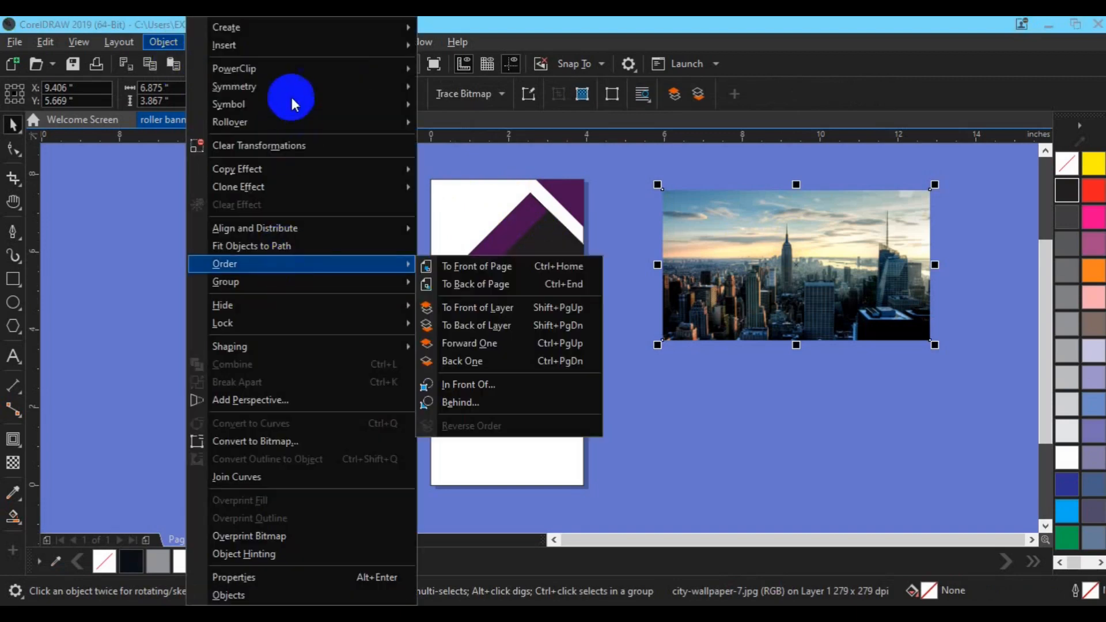
pyautogui.moveTo(289, 71)
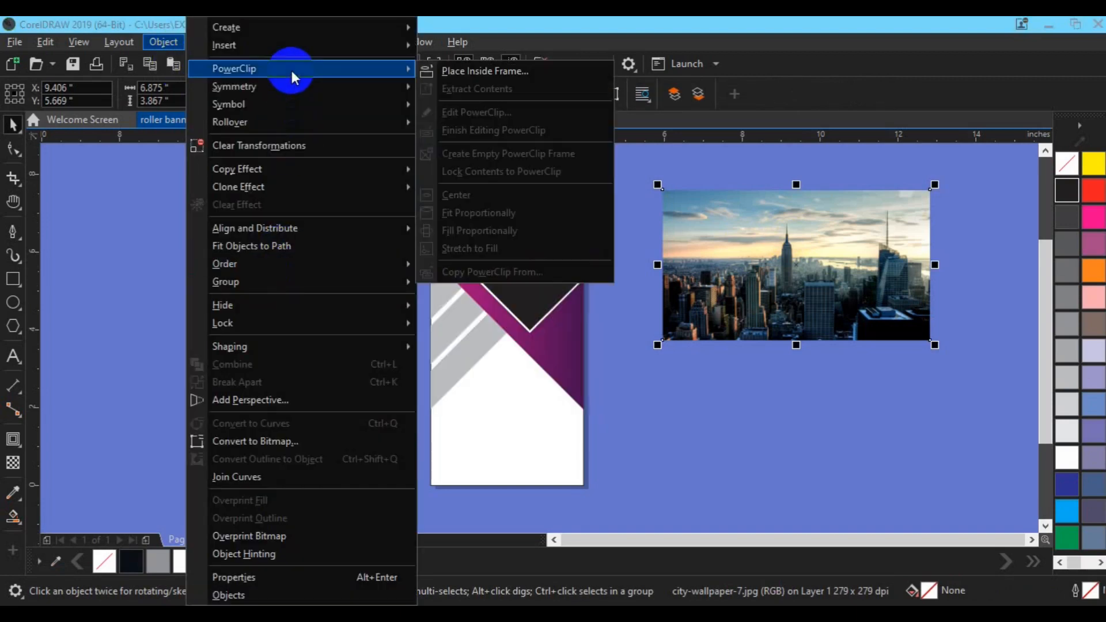
pyautogui.click(448, 71)
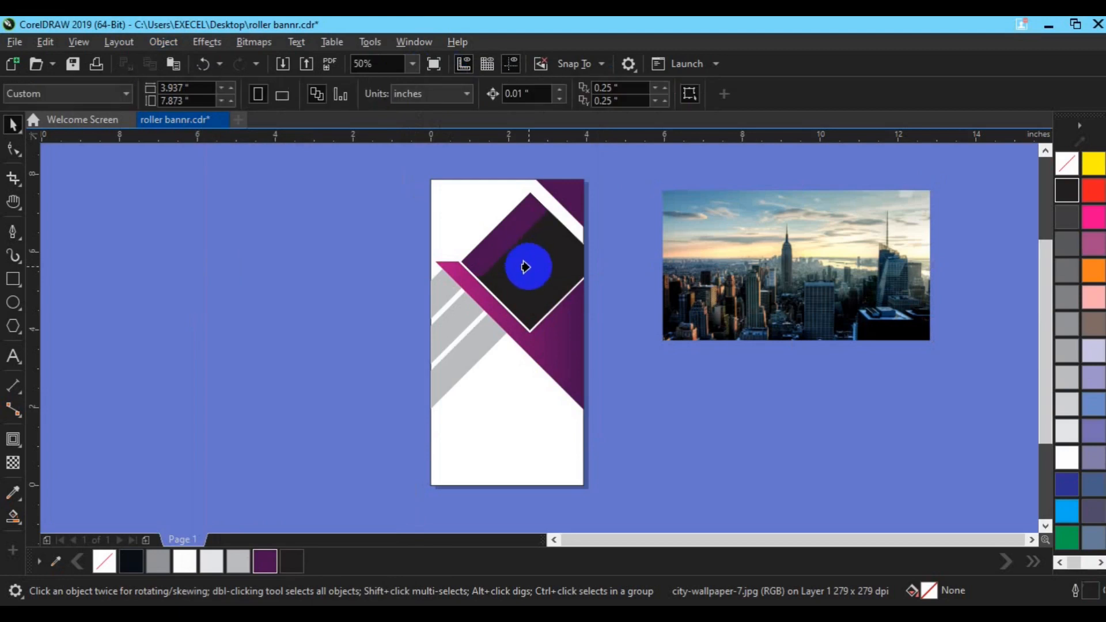
pyautogui.click(528, 266)
# Edit the PowerClip contents, shifting and resizing the photo within the diamond, then finish editing
pyautogui.click(75, 160)
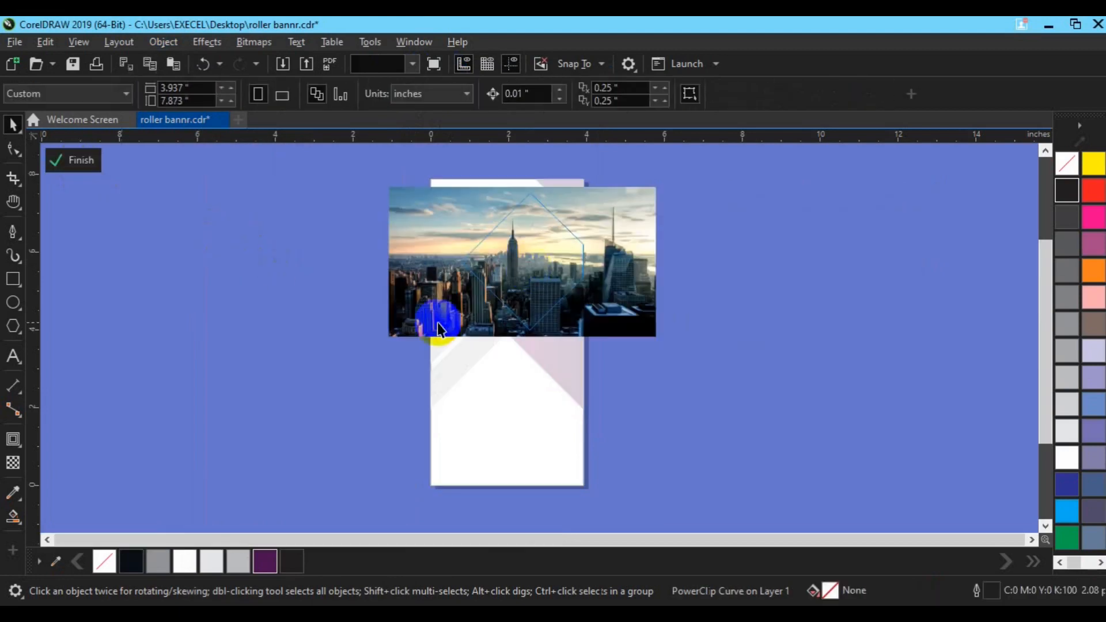
pyautogui.click(392, 333)
pyautogui.moveTo(392, 333); pyautogui.dragTo(421, 334)
pyautogui.moveTo(647, 313); pyautogui.dragTo(625, 307)
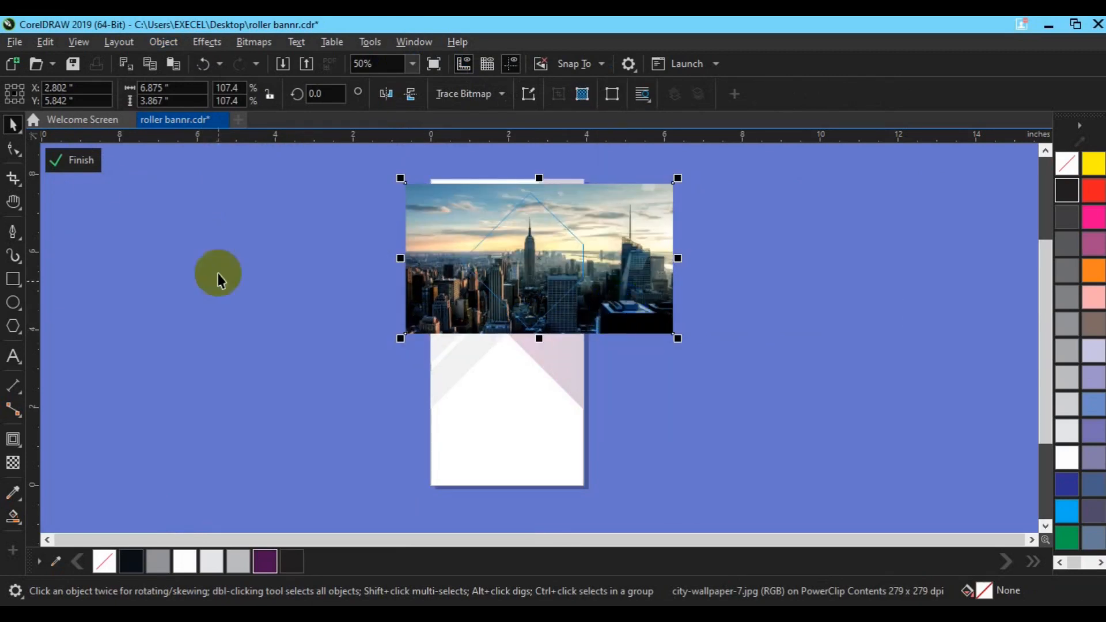
pyautogui.click(73, 160)
# Apply a transparency with Multiply merge mode to the purple shape overlapping the photo
pyautogui.click(344, 316)
pyautogui.click(493, 238)
pyautogui.click(16, 462)
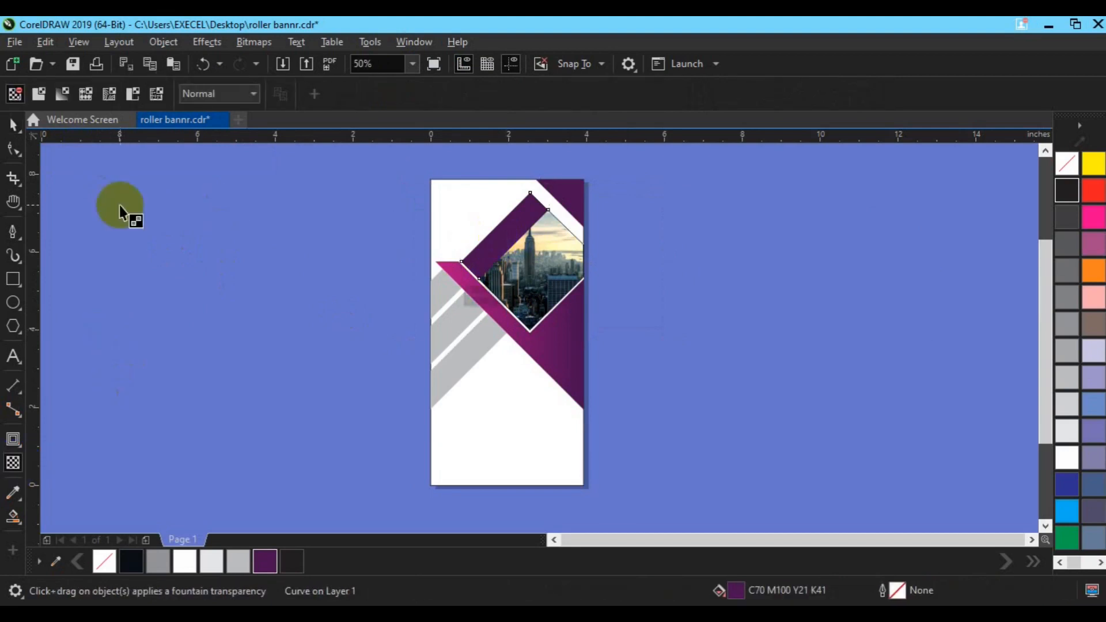
pyautogui.click(231, 97)
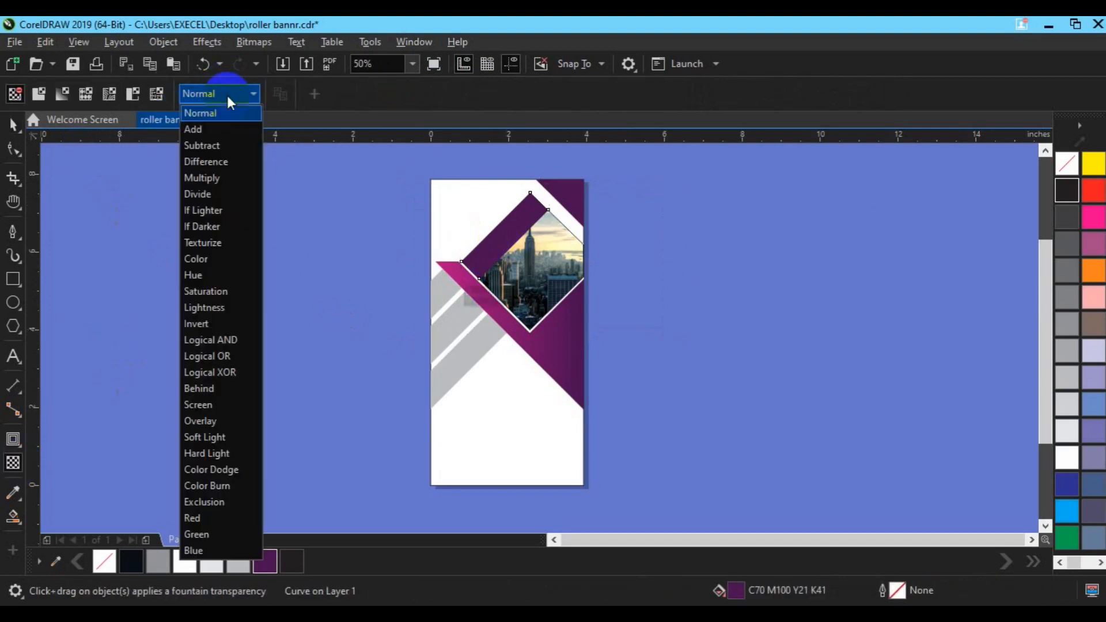
pyautogui.click(219, 175)
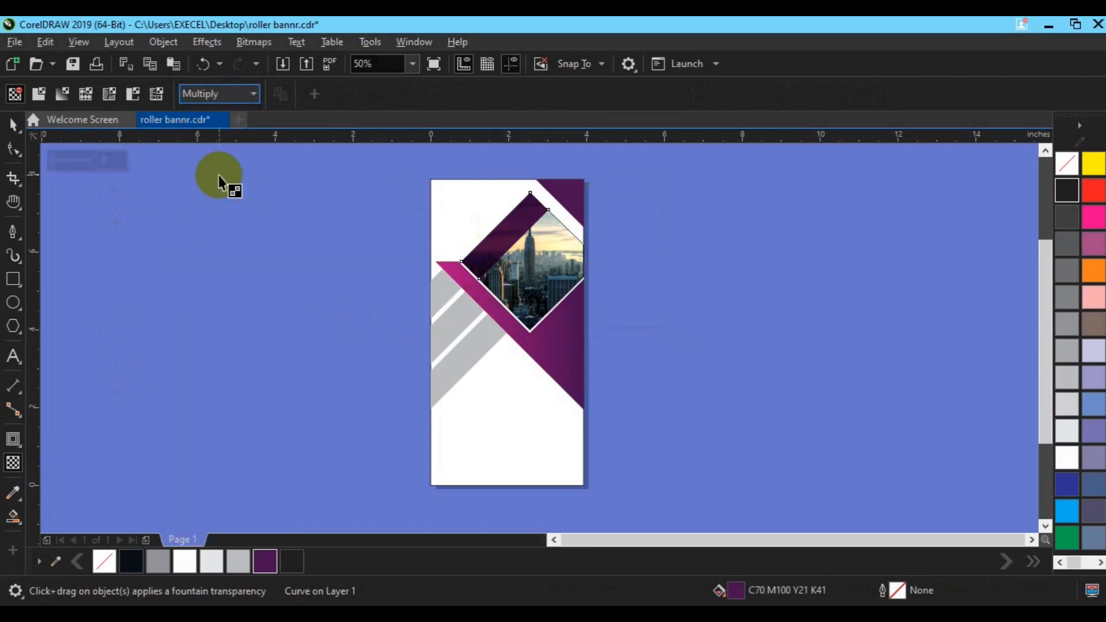
pyautogui.click(243, 88)
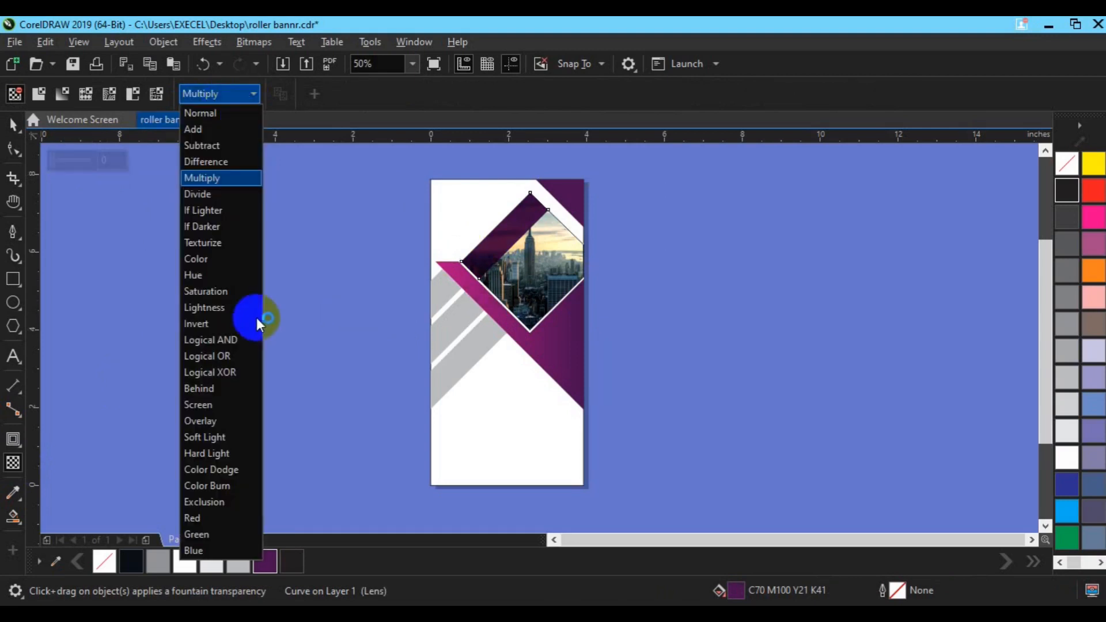
pyautogui.click(209, 261)
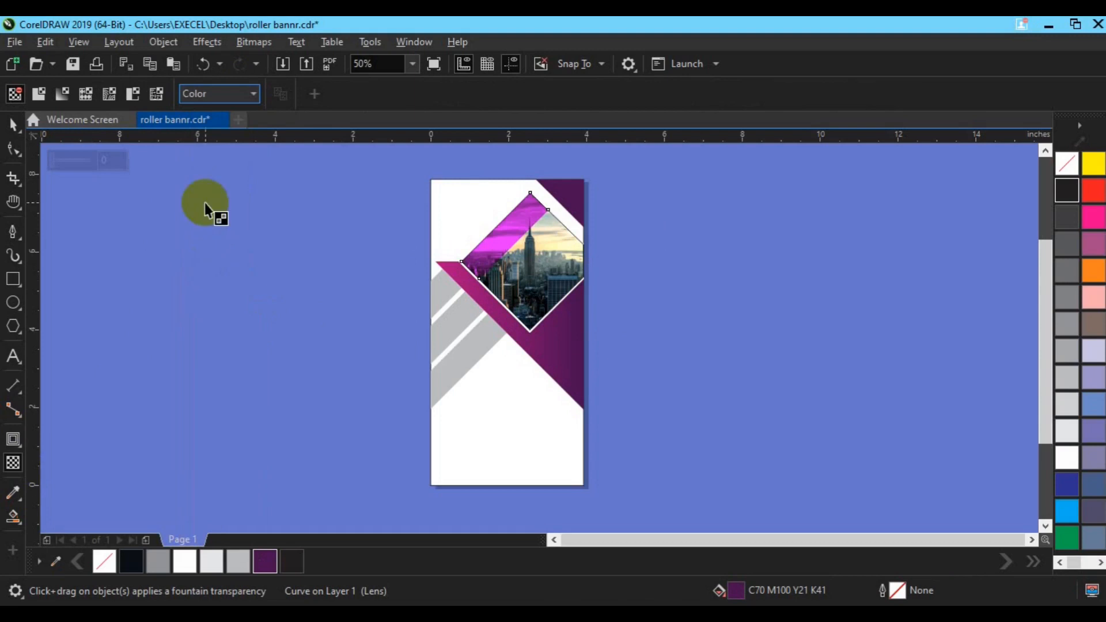
pyautogui.click(227, 92)
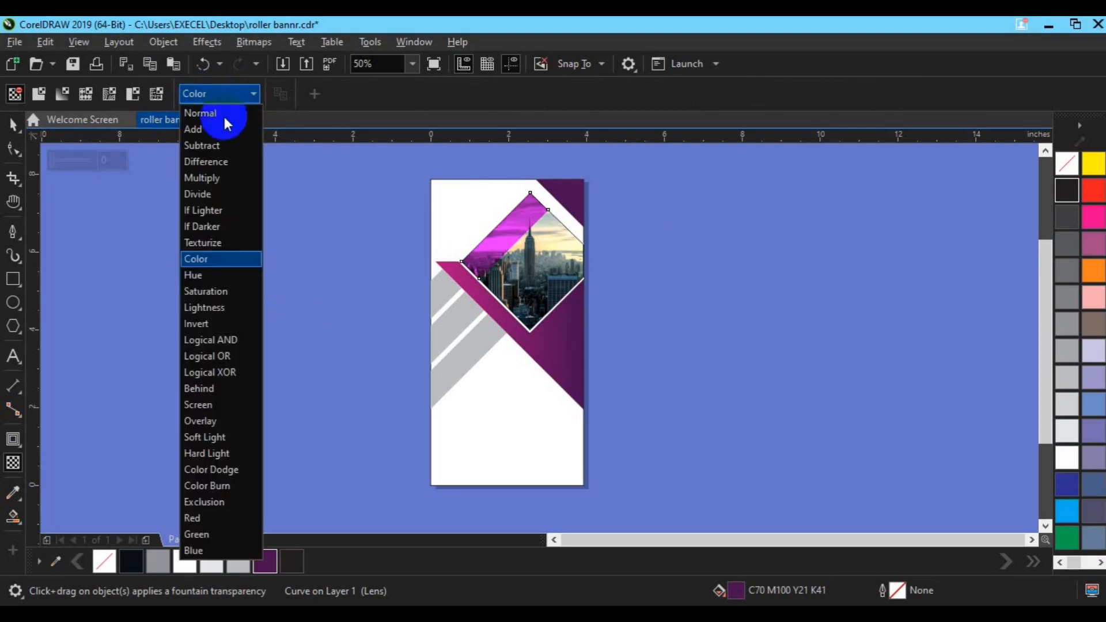
pyautogui.click(213, 177)
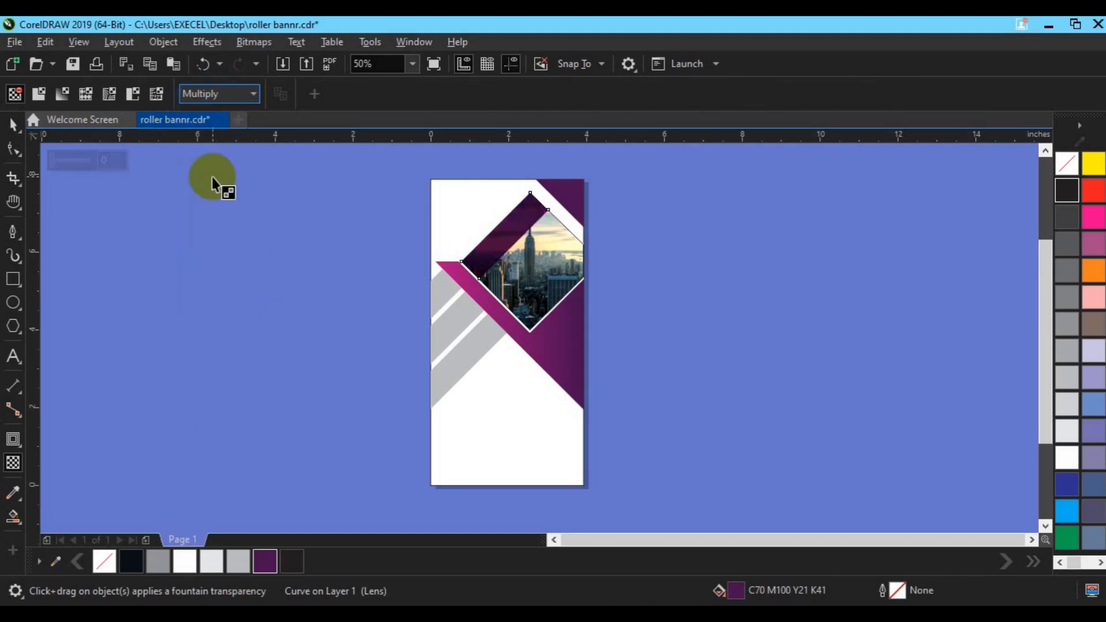
pyautogui.click(58, 161)
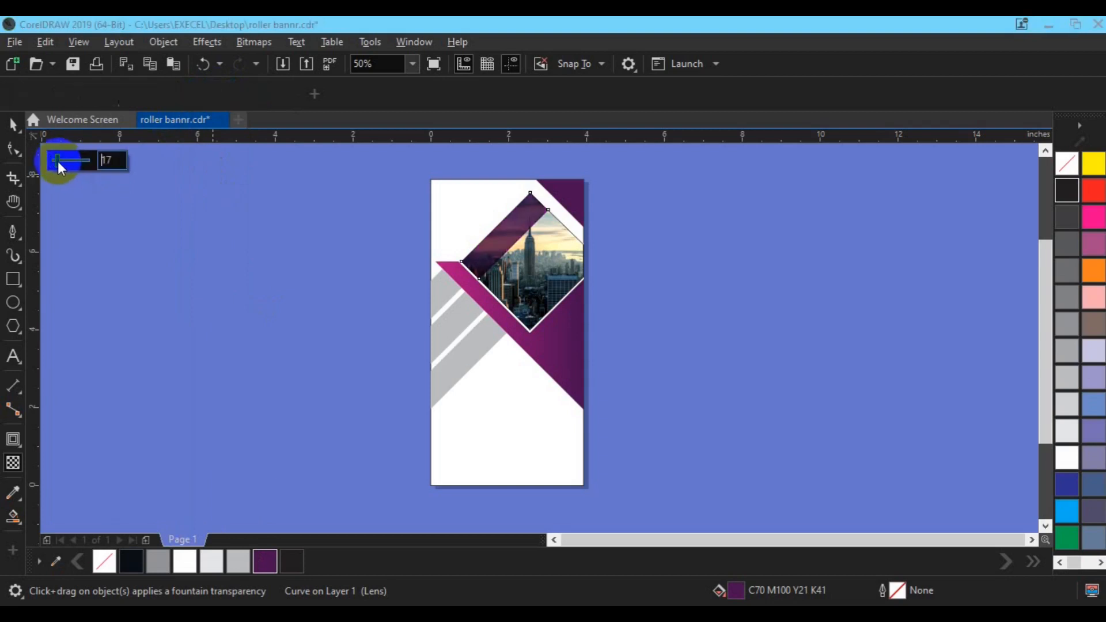
pyautogui.moveTo(58, 161); pyautogui.dragTo(57, 163)
pyautogui.click(14, 127)
pyautogui.click(187, 279)
pyautogui.press('space')
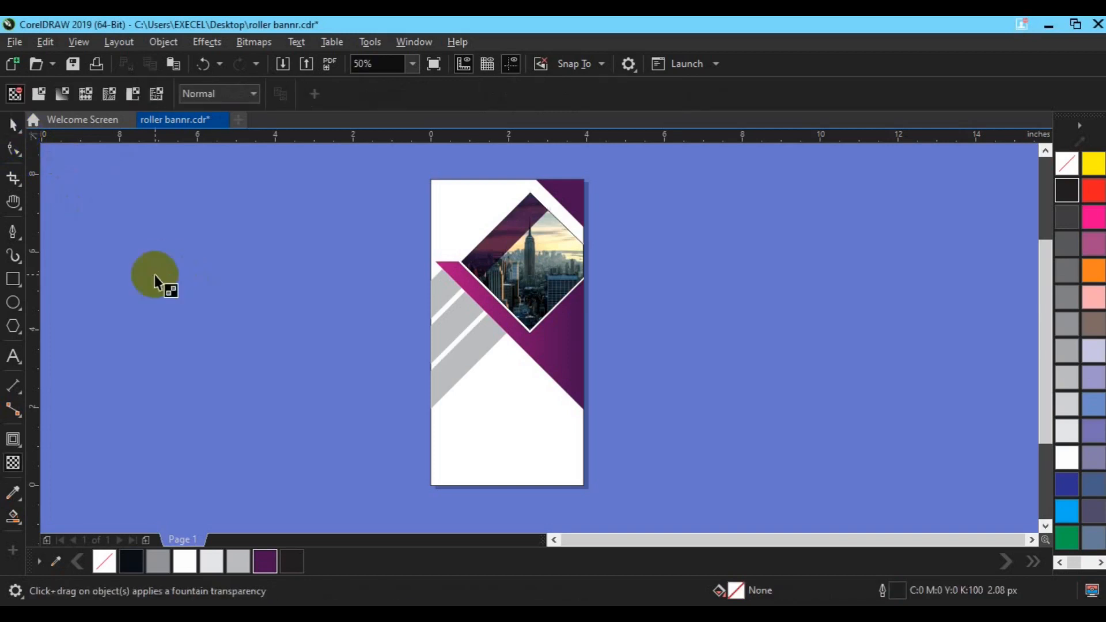
pyautogui.click(499, 248)
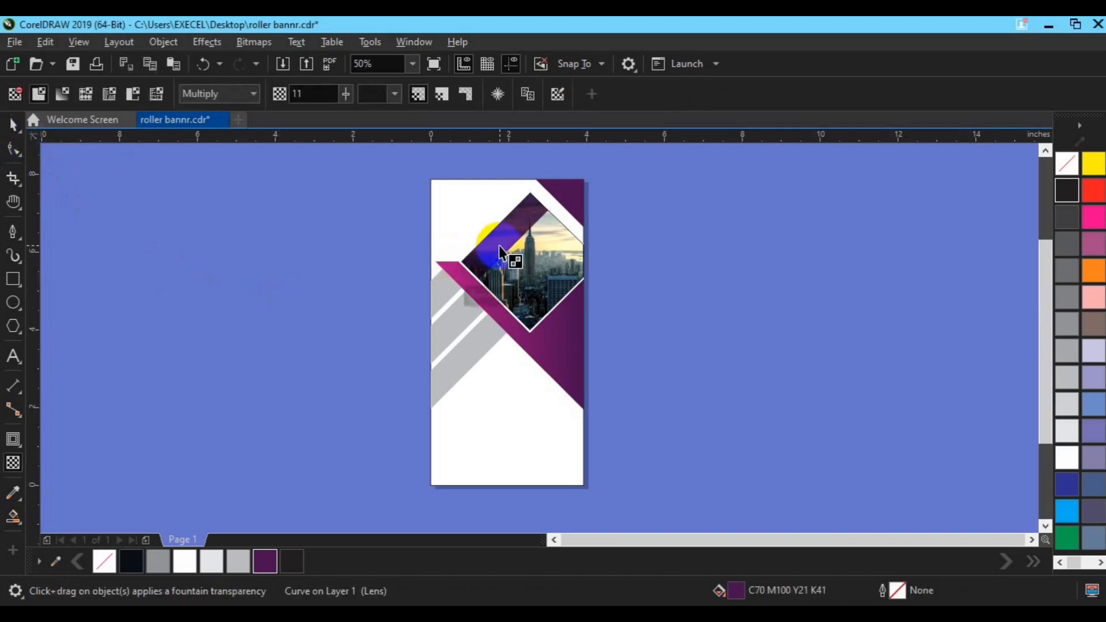
# Reshape the purple overlay with the Shape tool, nudging its upper-right nodes onto the diamond's edge
pyautogui.click(13, 125)
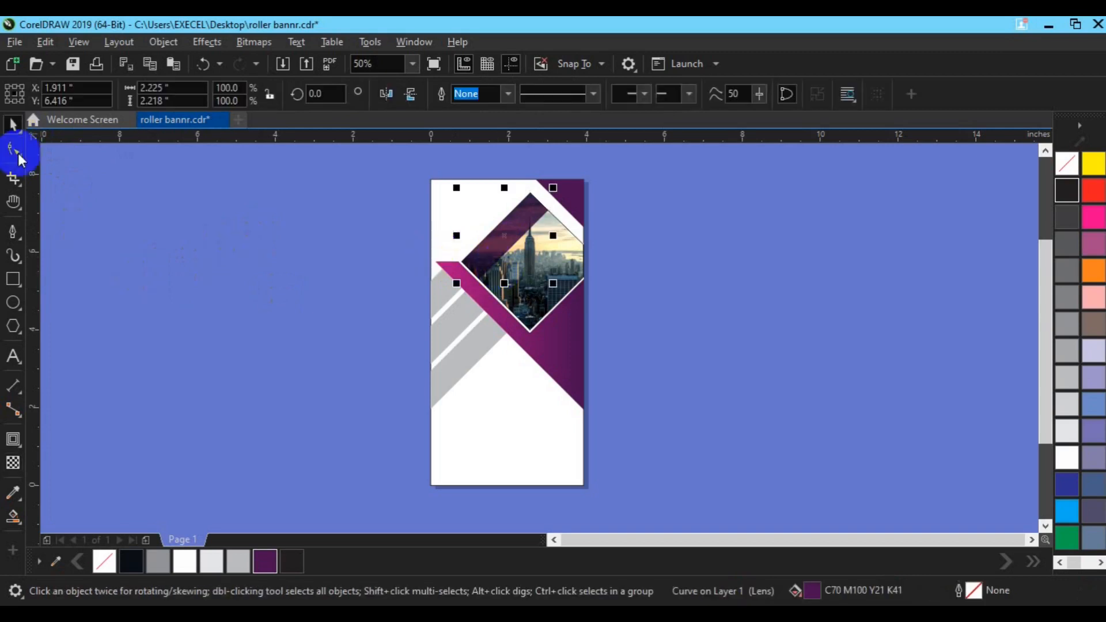
pyautogui.click(14, 150)
pyautogui.moveTo(613, 185); pyautogui.dragTo(543, 305)
pyautogui.press('Right')
pyautogui.press('Down')
pyautogui.press('Down')
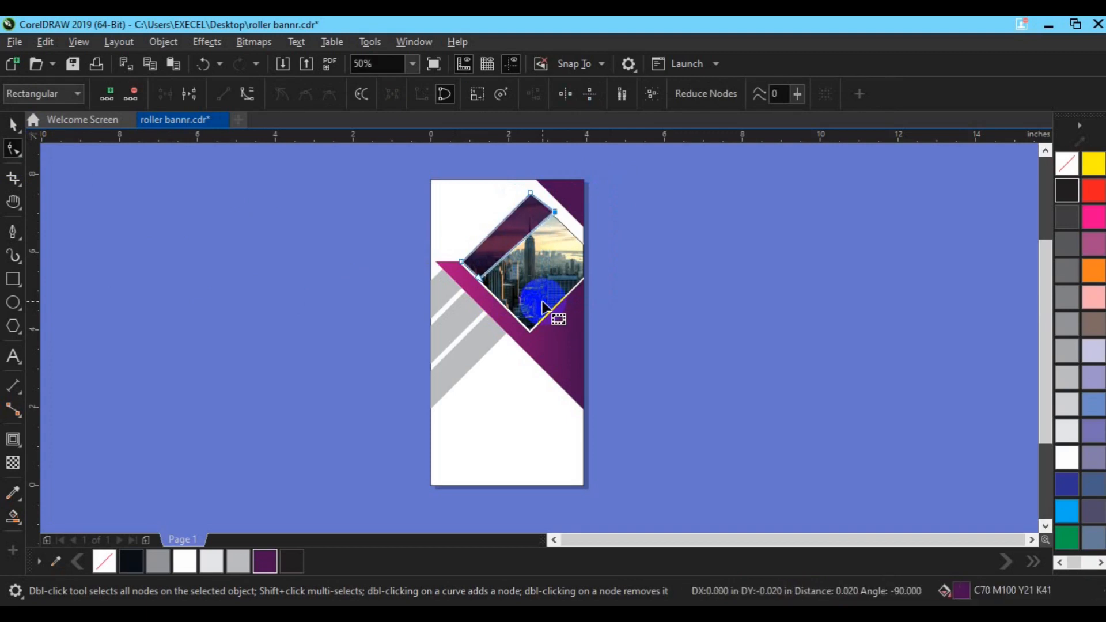
pyautogui.press('Down')
pyautogui.press('Down')
pyautogui.press('Down')
pyautogui.press('Down')
pyautogui.press('Down')
pyautogui.press('Down')
pyautogui.press('Down')
pyautogui.press('Down')
pyautogui.press('Down')
pyautogui.press('Down')
pyautogui.press('Down')
pyautogui.press('Down')
pyautogui.press('Right')
pyautogui.press('Right')
pyautogui.press('Right')
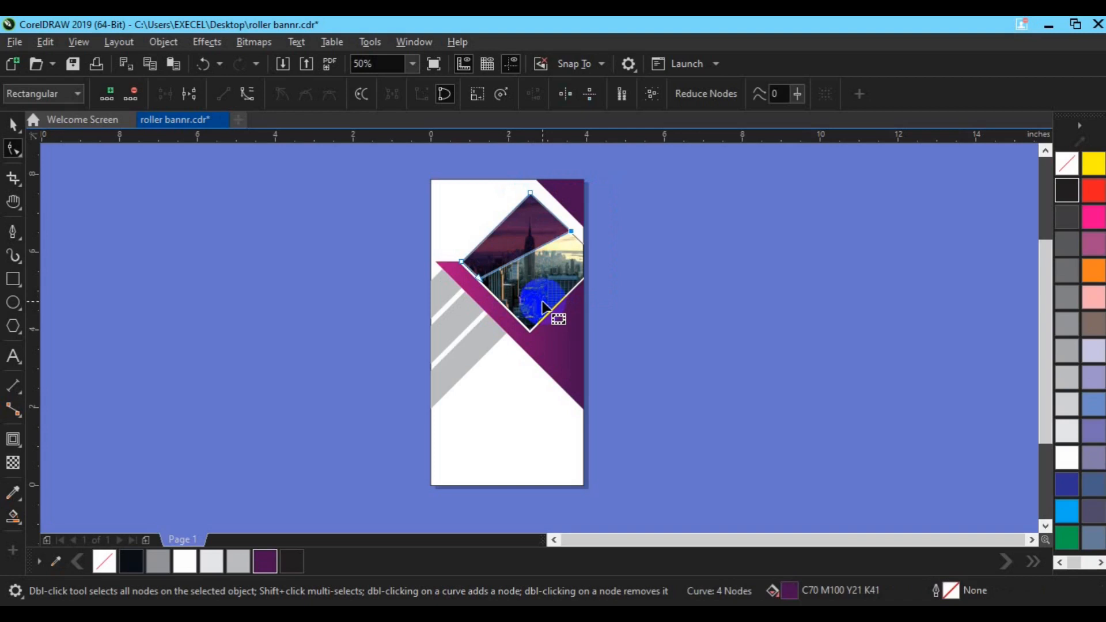
pyautogui.press('Down')
pyautogui.press('Down')
pyautogui.press('Down')
pyautogui.press('Down')
pyautogui.press('Down')
pyautogui.press('Down')
pyautogui.press('Delete')
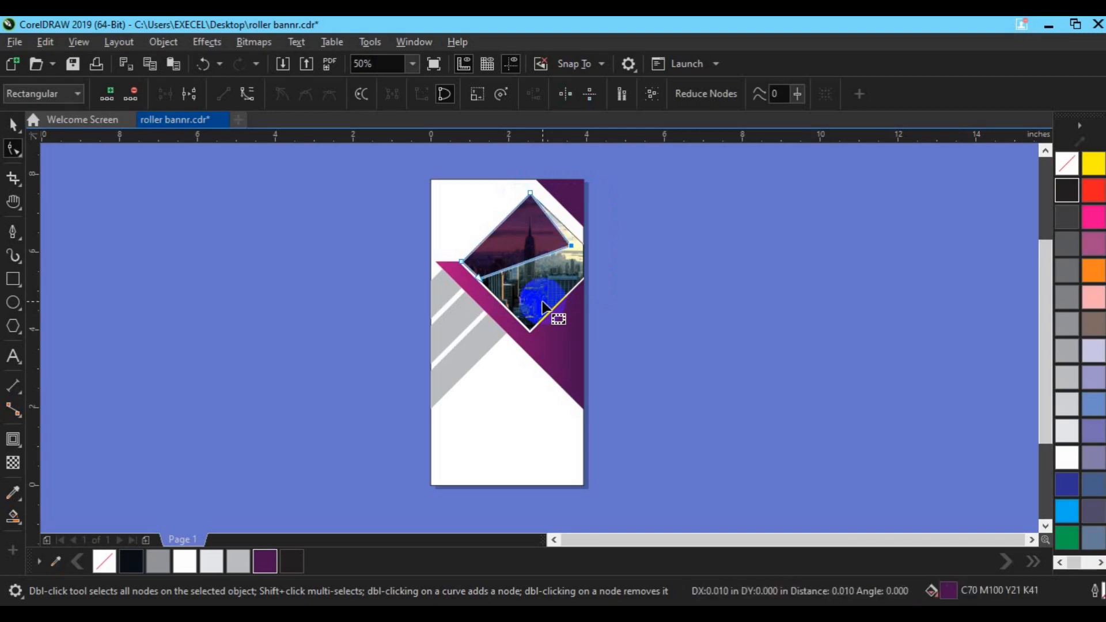
pyautogui.press('space')
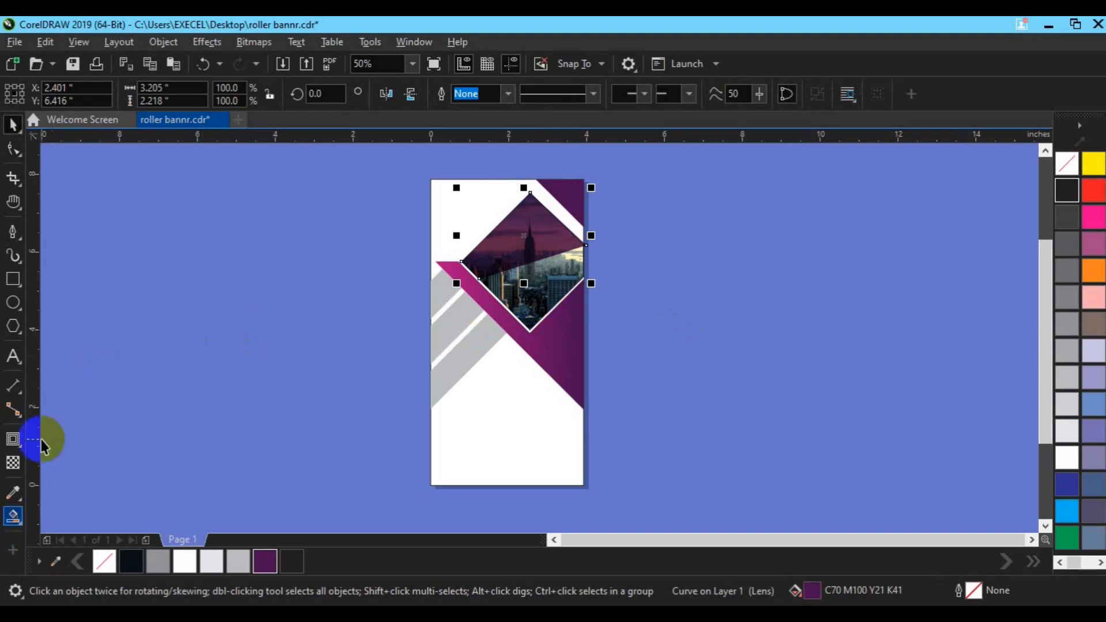
# Nudge the purple overlay's lower node with the Shape tool so it meets the diamond's lower edge
pyautogui.click(13, 149)
pyautogui.press('space')
pyautogui.moveTo(478, 277); pyautogui.dragTo(501, 271)
pyautogui.press('Down')
pyautogui.press('Down')
pyautogui.press('Down')
pyautogui.press('Down')
pyautogui.press('Down')
pyautogui.press('Down')
pyautogui.press('Down')
pyautogui.press('Down')
pyautogui.press('Down')
pyautogui.press('Down')
pyautogui.press('Down')
pyautogui.press('Down')
pyautogui.press('Down')
pyautogui.press('Down')
pyautogui.press('Down')
pyautogui.press('Down')
pyautogui.press('Down')
pyautogui.press('Down')
pyautogui.press('Down')
pyautogui.press('Down')
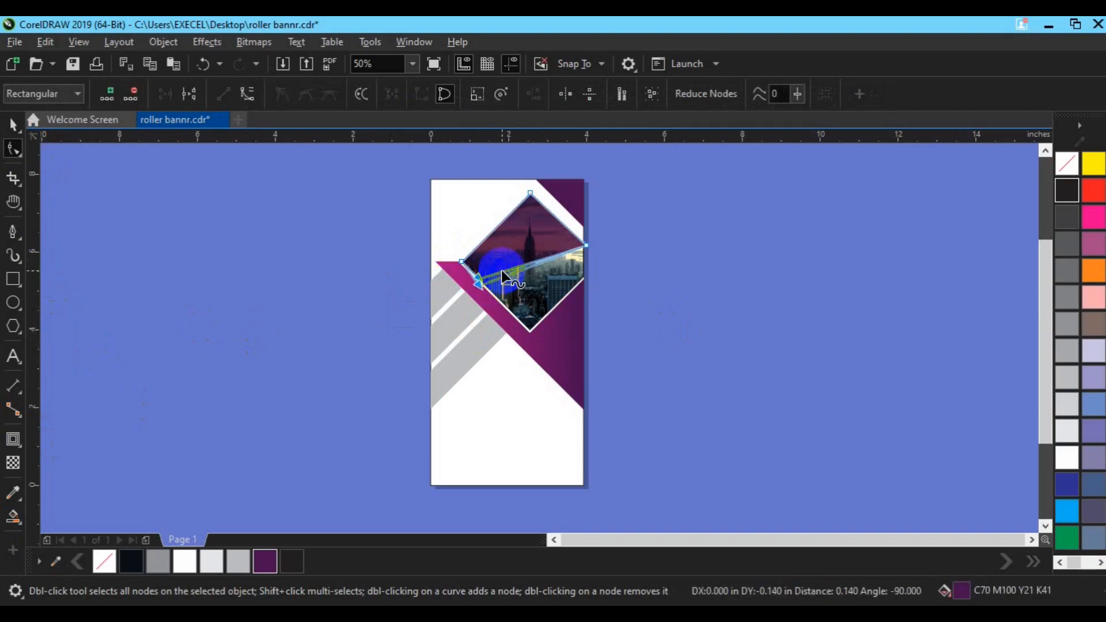
pyautogui.press('Down')
pyautogui.press('Down')
pyautogui.press('Down')
pyautogui.press('Down')
pyautogui.press('Down')
pyautogui.press('Down')
pyautogui.press('Down')
pyautogui.press('Down')
pyautogui.press('Down')
pyautogui.press('Down')
pyautogui.press('Down')
pyautogui.press('Down')
pyautogui.press('Right')
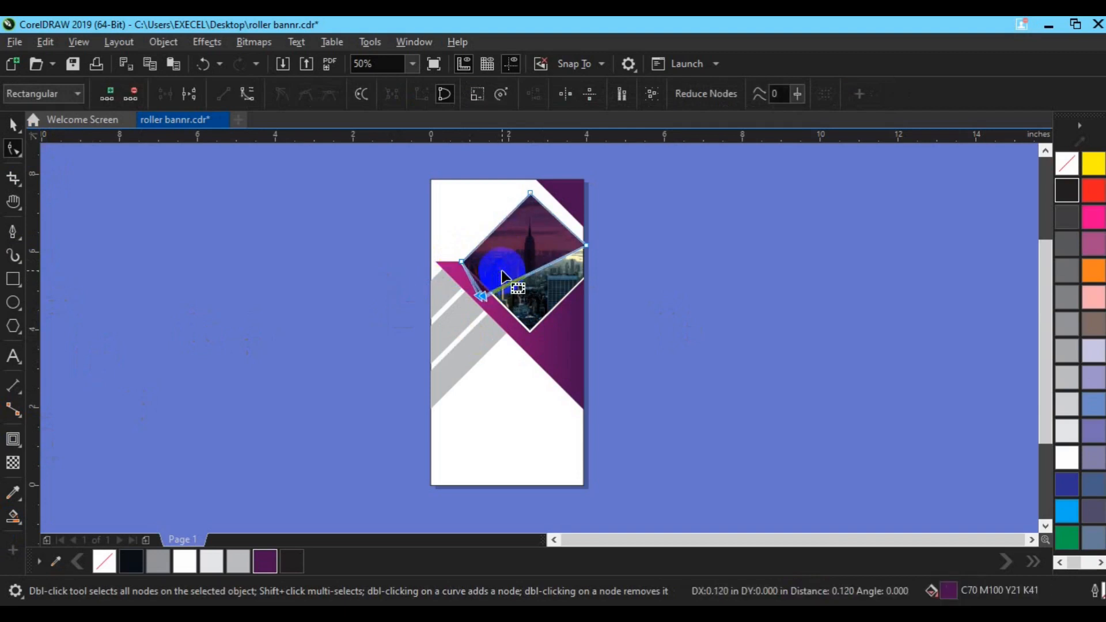
pyautogui.press('Right')
pyautogui.press('Right')
pyautogui.press('Right')
pyautogui.press('Right')
pyautogui.press('Right')
pyautogui.press('Right')
pyautogui.press('Right')
pyautogui.press('Right')
pyautogui.press('Right')
pyautogui.press('Right')
pyautogui.press('Right')
pyautogui.press('Right')
pyautogui.press('Down')
pyautogui.press('Down')
pyautogui.press('Down')
pyautogui.press('Down')
pyautogui.press('Down')
pyautogui.press('Down')
pyautogui.press('Down')
pyautogui.press('Down')
pyautogui.press('Down')
pyautogui.press('Down')
pyautogui.press('Down')
pyautogui.press('Down')
pyautogui.press('Down')
pyautogui.press('Down')
pyautogui.press('Down')
pyautogui.press('Down')
pyautogui.press('Down')
pyautogui.press('Down')
pyautogui.press('Down')
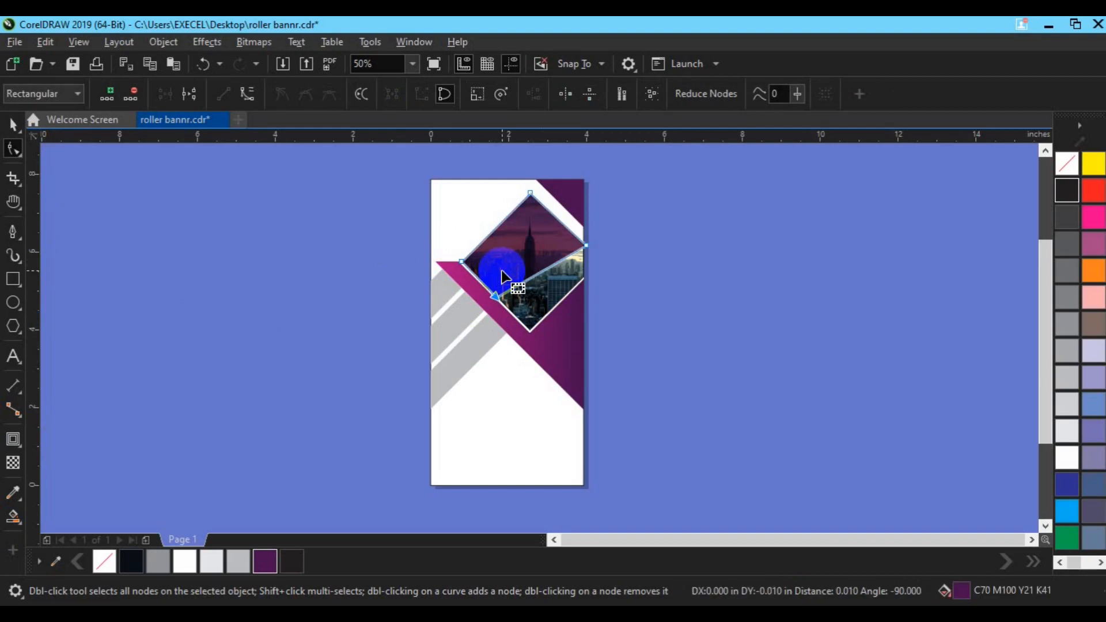
pyautogui.press('Down')
pyautogui.press('Down')
pyautogui.press('Down')
pyautogui.press('Down')
pyautogui.press('Down')
pyautogui.press('Down')
pyautogui.press('Down')
pyautogui.press('Down')
pyautogui.press('Down')
pyautogui.press('Down')
pyautogui.press('Down')
pyautogui.press('Down')
pyautogui.press('Down')
pyautogui.press('Down')
pyautogui.press('Down')
pyautogui.press('Down')
pyautogui.press('Down')
pyautogui.press('Down')
pyautogui.press('Down')
pyautogui.press('Down')
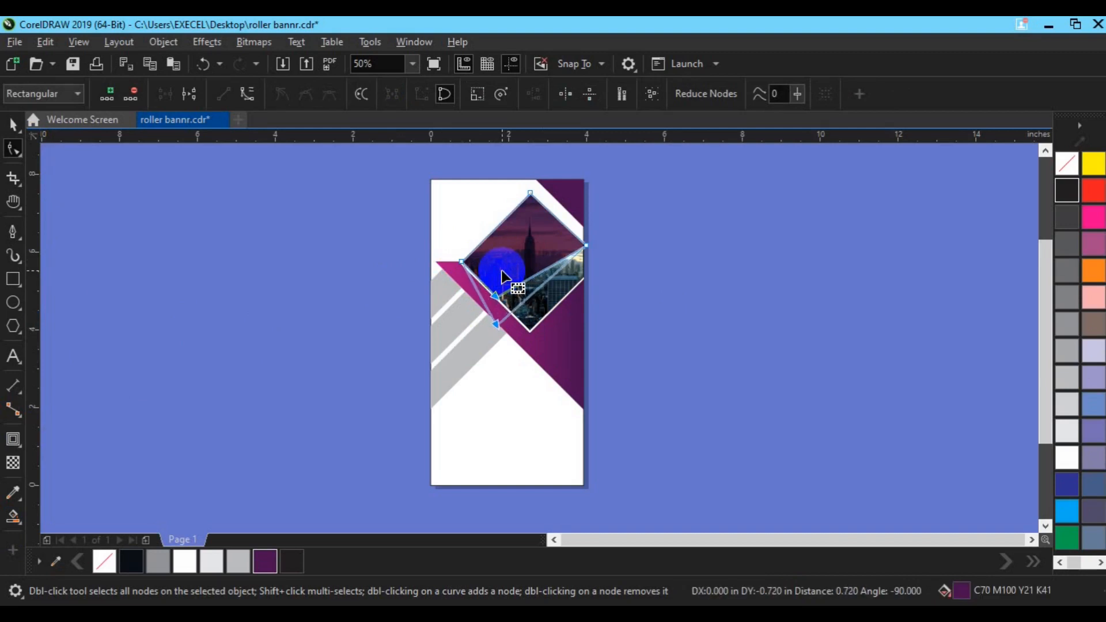
pyautogui.press('Right')
pyautogui.press('Right')
pyautogui.press('Right')
pyautogui.press('Right')
pyautogui.press('Right')
pyautogui.press('Right')
pyautogui.press('Right')
pyautogui.press('Right')
pyautogui.press('Right')
pyautogui.press('Right')
pyautogui.press('Right')
pyautogui.press('Right')
pyautogui.press('Right')
pyautogui.press('Right')
pyautogui.press('Right')
pyautogui.press('Right')
pyautogui.press('Right')
pyautogui.press('Right')
pyautogui.press('Right')
pyautogui.press('Right')
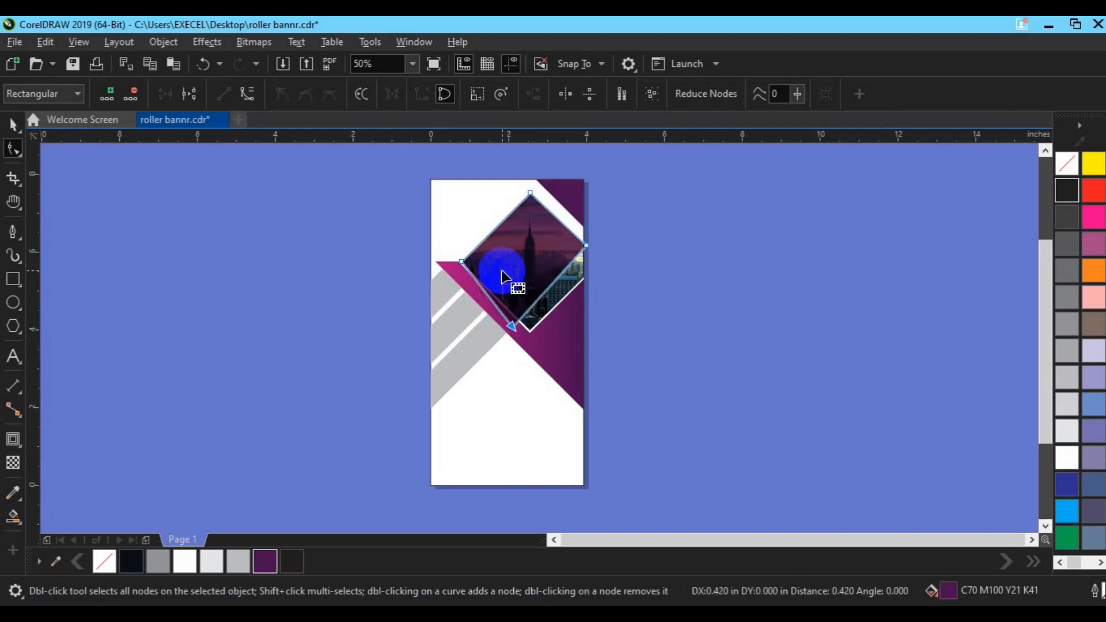
pyautogui.press('Right')
pyautogui.press('Right')
pyautogui.press('Right')
pyautogui.press('Right')
pyautogui.press('Right')
pyautogui.press('Up')
pyautogui.press('Up')
pyautogui.press('Up')
pyautogui.press('Up')
pyautogui.press('Up')
pyautogui.press('Up')
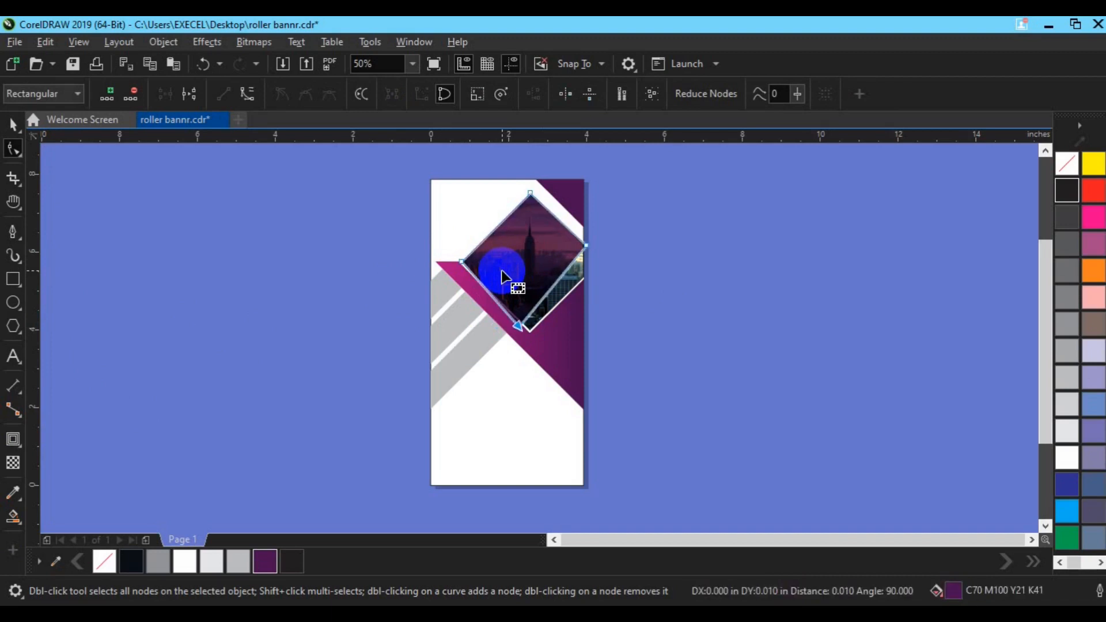
pyautogui.click(501, 271)
pyautogui.click(502, 274)
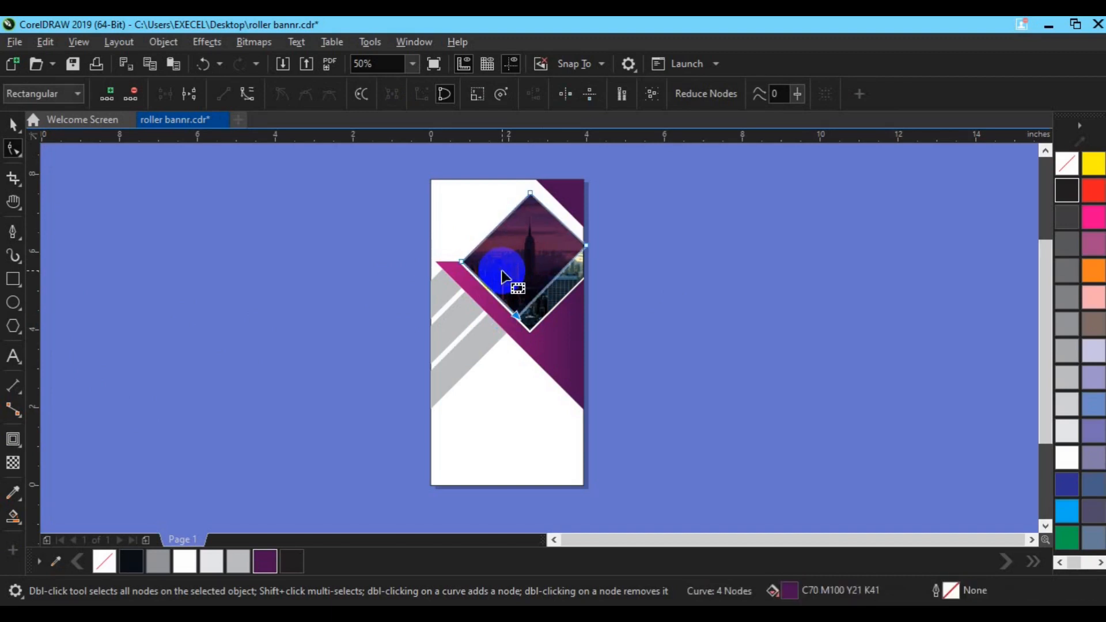
pyautogui.press('space')
# Add the three-line text WE ARE CREATIVE AGENCY and set its font to Roboto
pyautogui.click(674, 306)
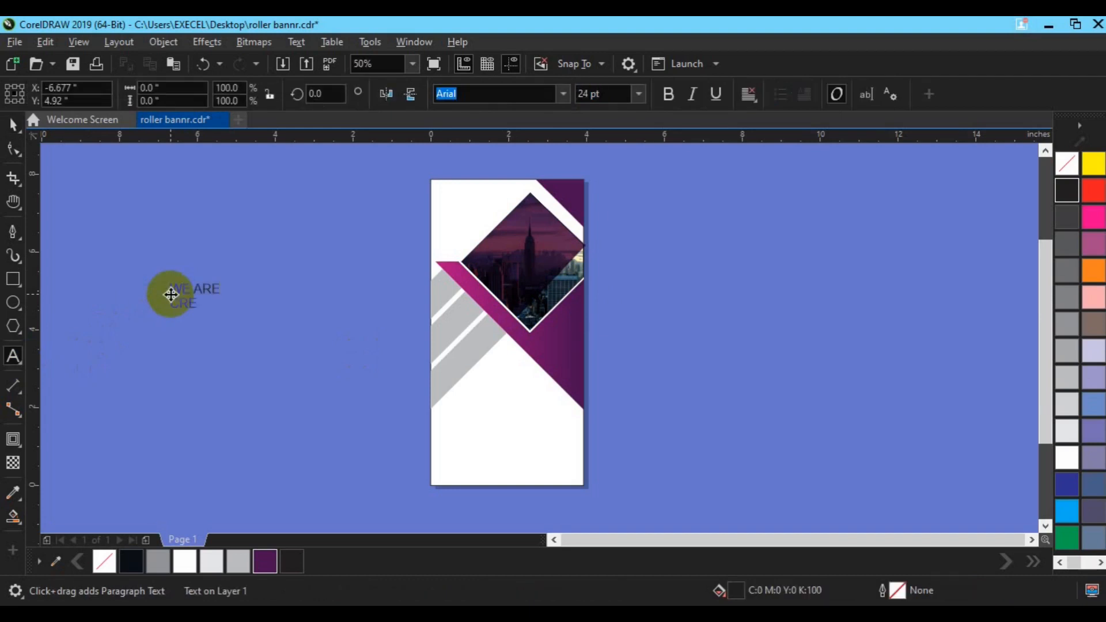
pyautogui.click(171, 295)
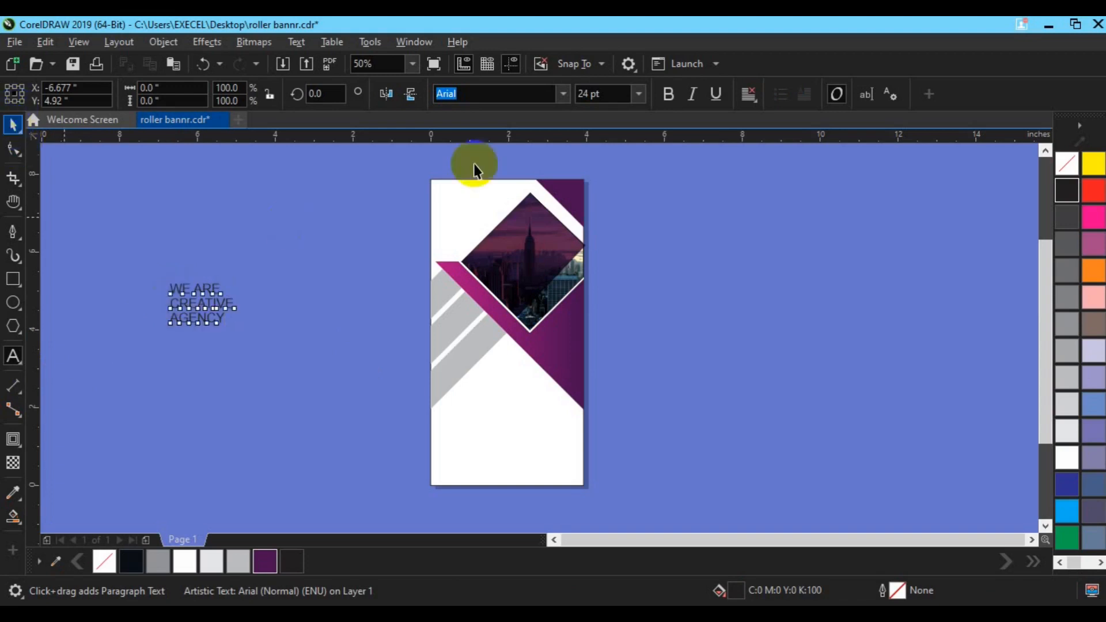
pyautogui.click(458, 95)
pyautogui.click(457, 97)
pyautogui.click(457, 95)
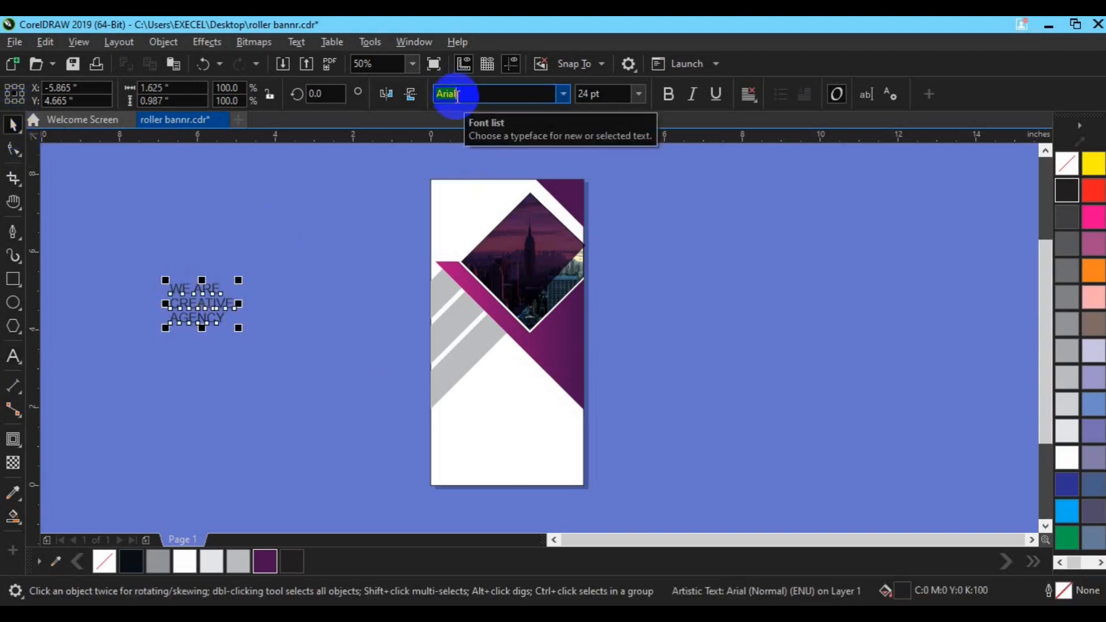
pyautogui.write('Roboto')
pyautogui.press('Return')
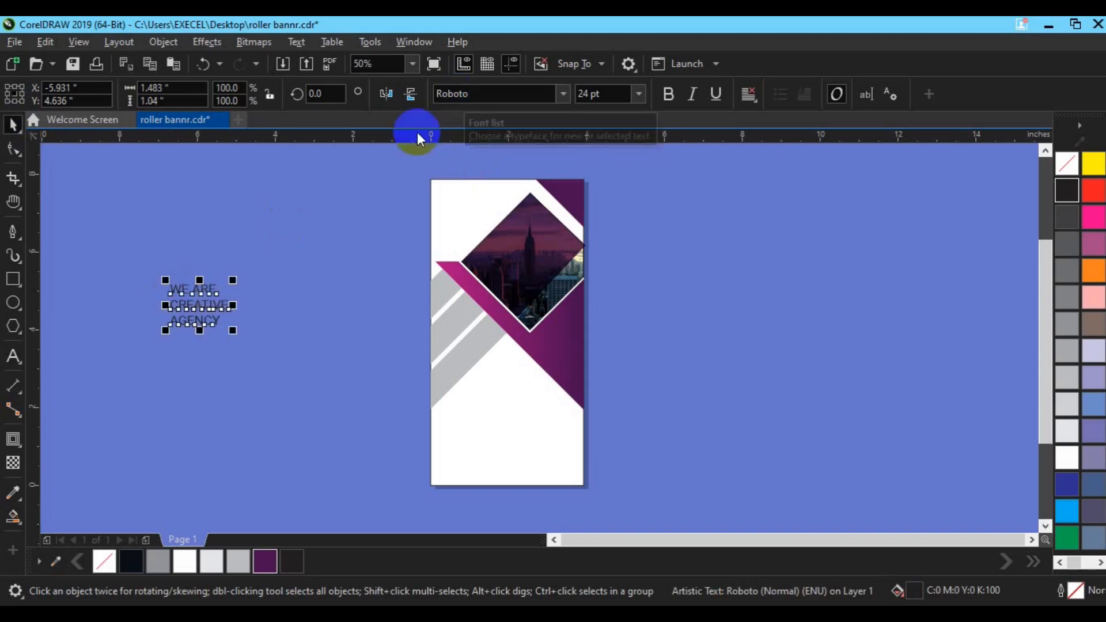
# Make the text bold and move it to the page's upper-left corner above the diamond
pyautogui.click(679, 94)
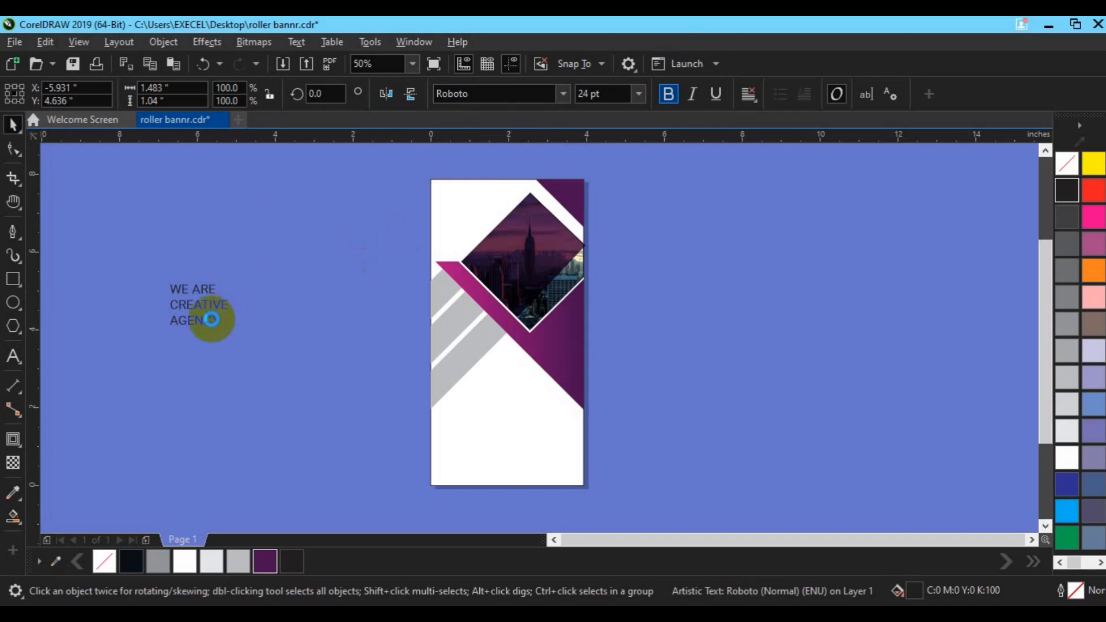
pyautogui.moveTo(209, 317); pyautogui.dragTo(409, 273)
pyautogui.moveTo(460, 236); pyautogui.dragTo(465, 220)
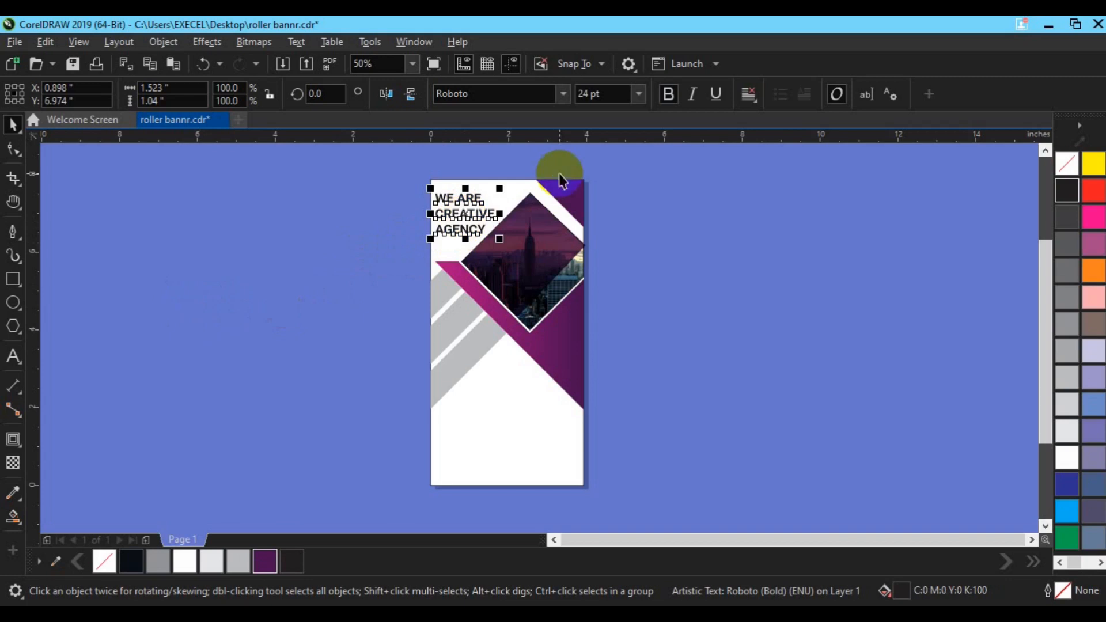
# Remove bold from the WE ARE and AGENCY lines of the heading
pyautogui.click(345, 267)
pyautogui.click(458, 222)
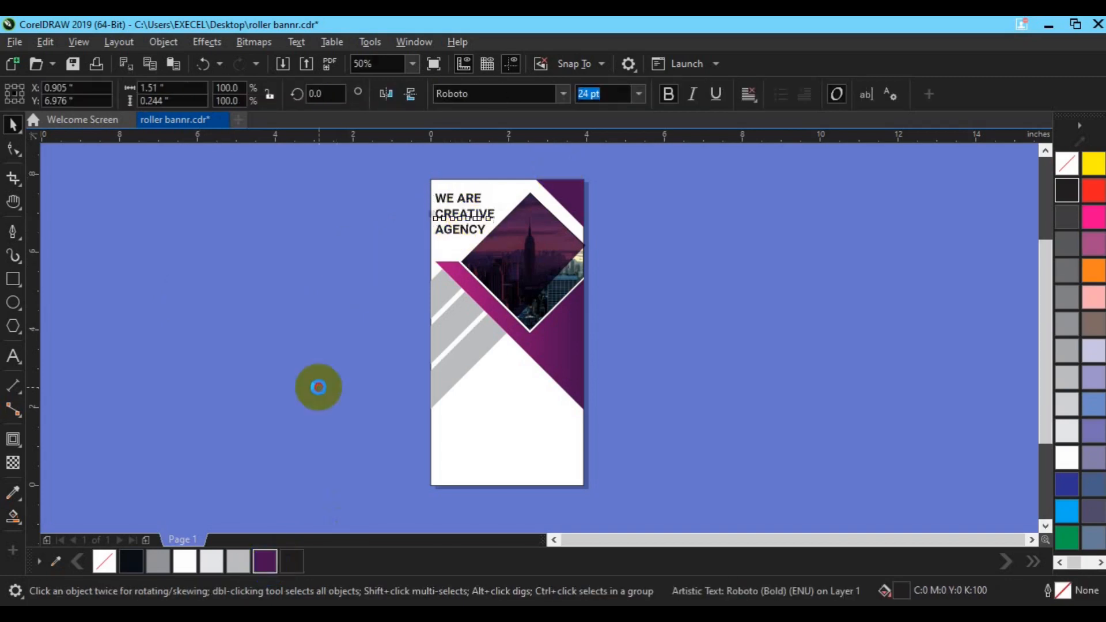
pyautogui.click(448, 179)
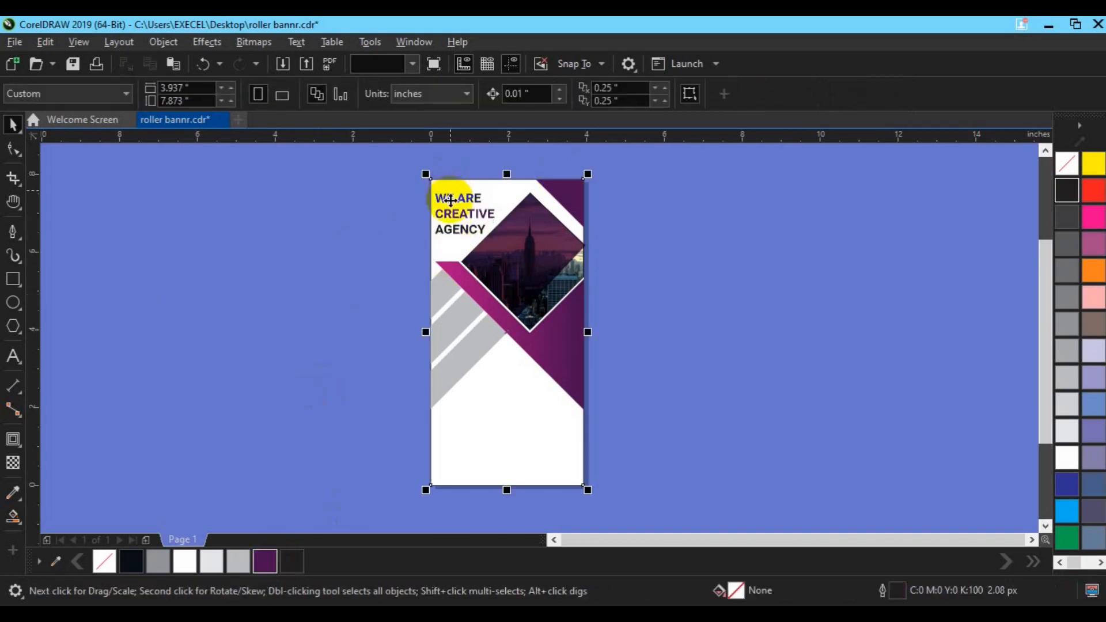
pyautogui.click(450, 200)
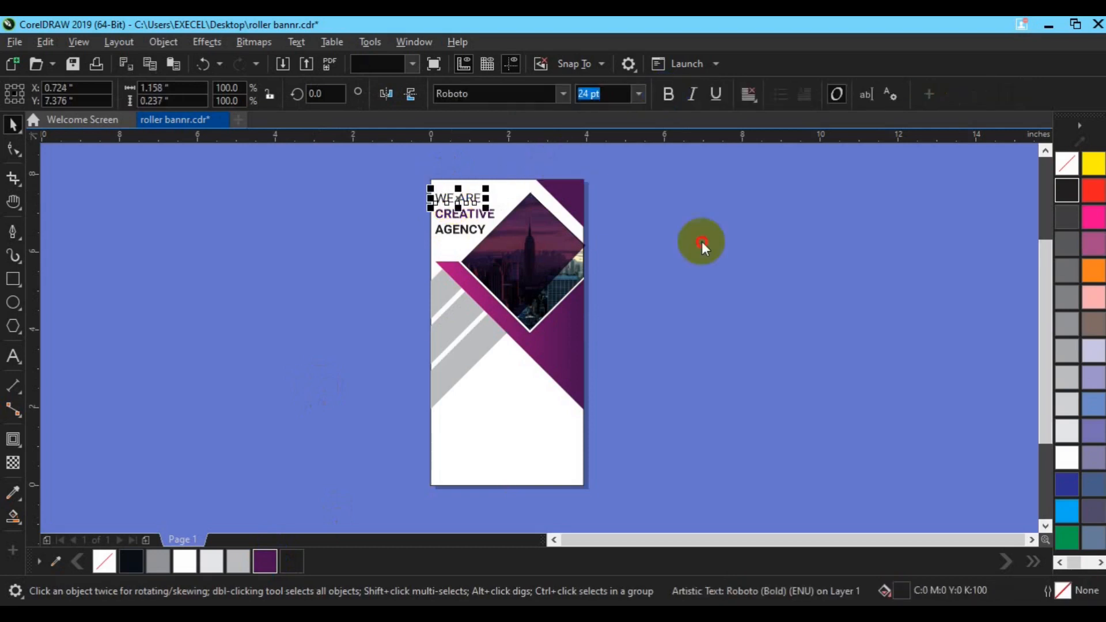
pyautogui.click(701, 245)
pyautogui.click(444, 227)
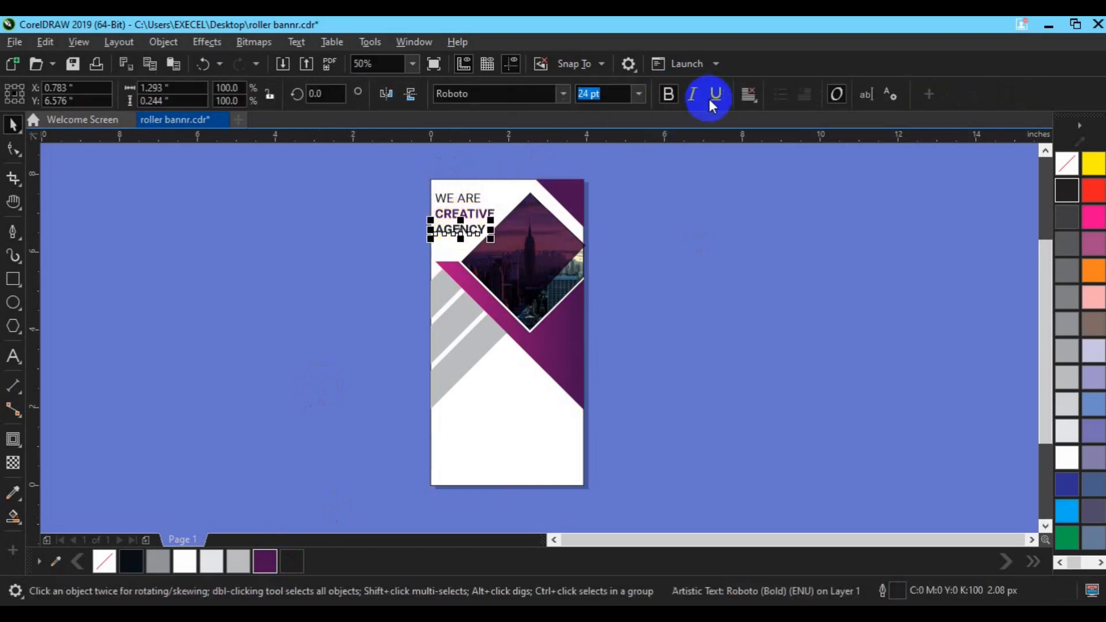
pyautogui.click(668, 106)
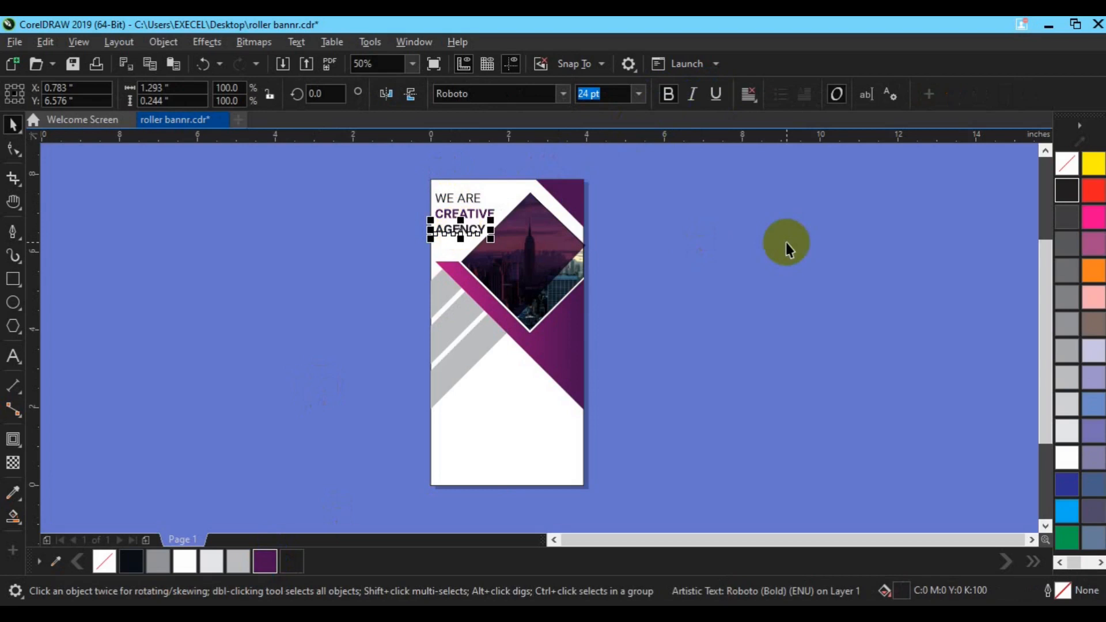
pyautogui.click(669, 94)
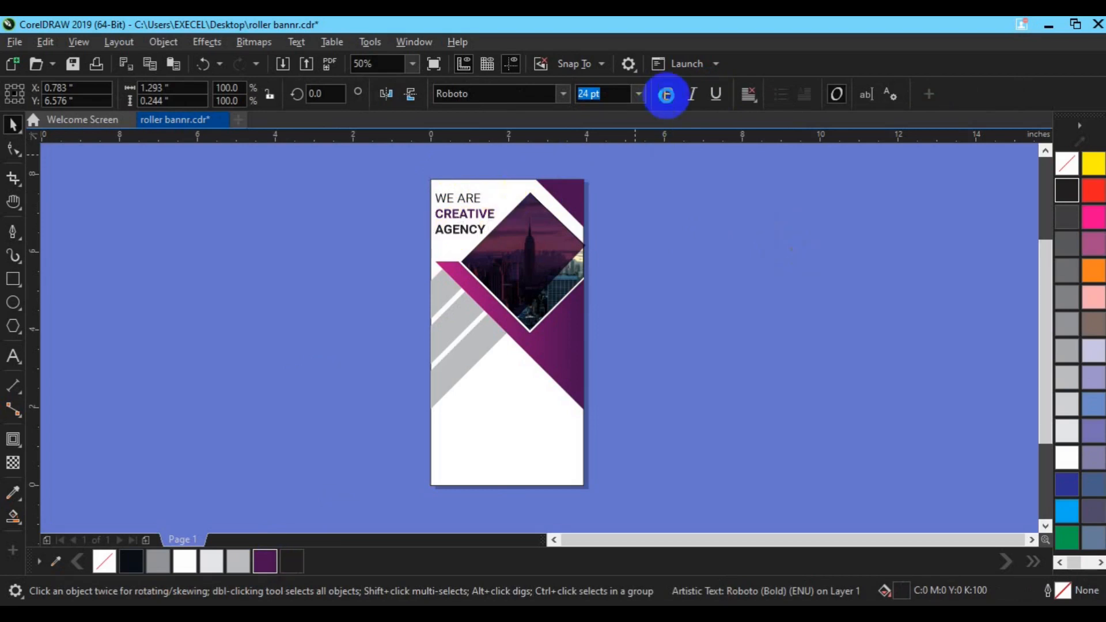
# Add the three-line text Creative MARKETING Campaign below the diagonal bars
pyautogui.moveTo(465, 233); pyautogui.dragTo(511, 379)
pyautogui.click(13, 356)
pyautogui.press('BackSpace')
pyautogui.press('BackSpace')
pyautogui.press('BackSpace')
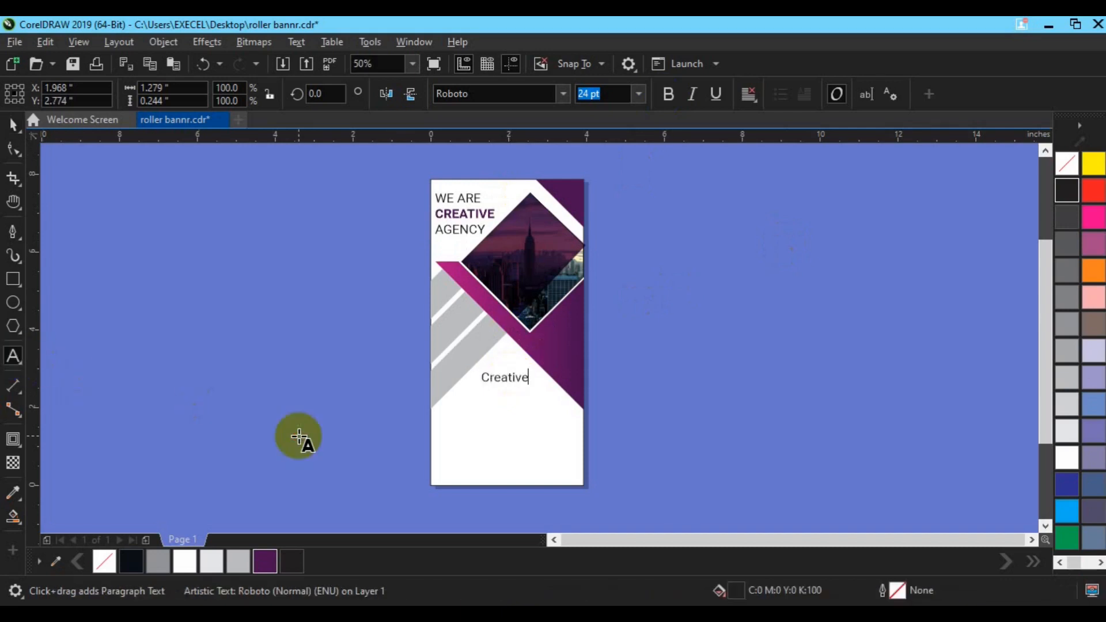
pyautogui.press('Escape')
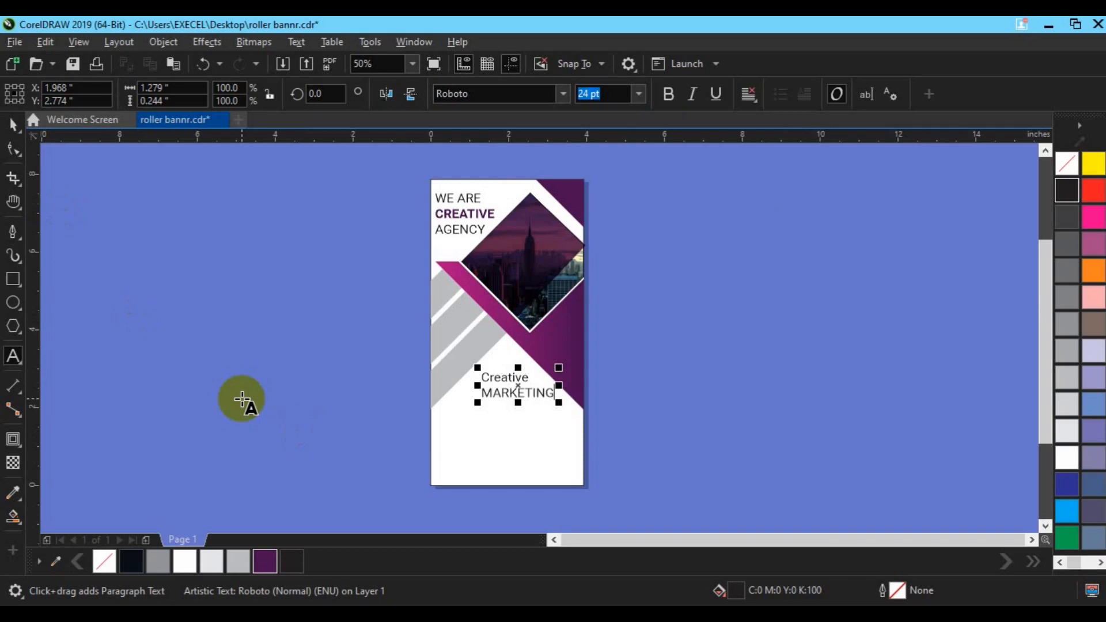
pyautogui.write('Campaign')
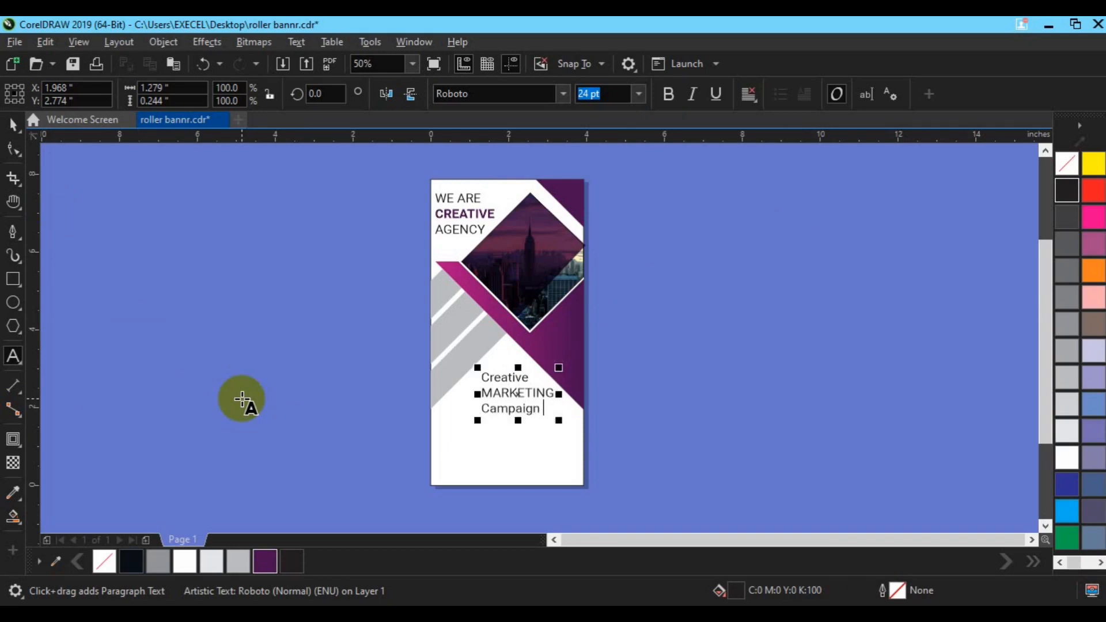
# Center-align the Creative MARKETING Campaign text and set its font size to 35 pt
pyautogui.hotkey('ctrl', 'a')
pyautogui.click(753, 103)
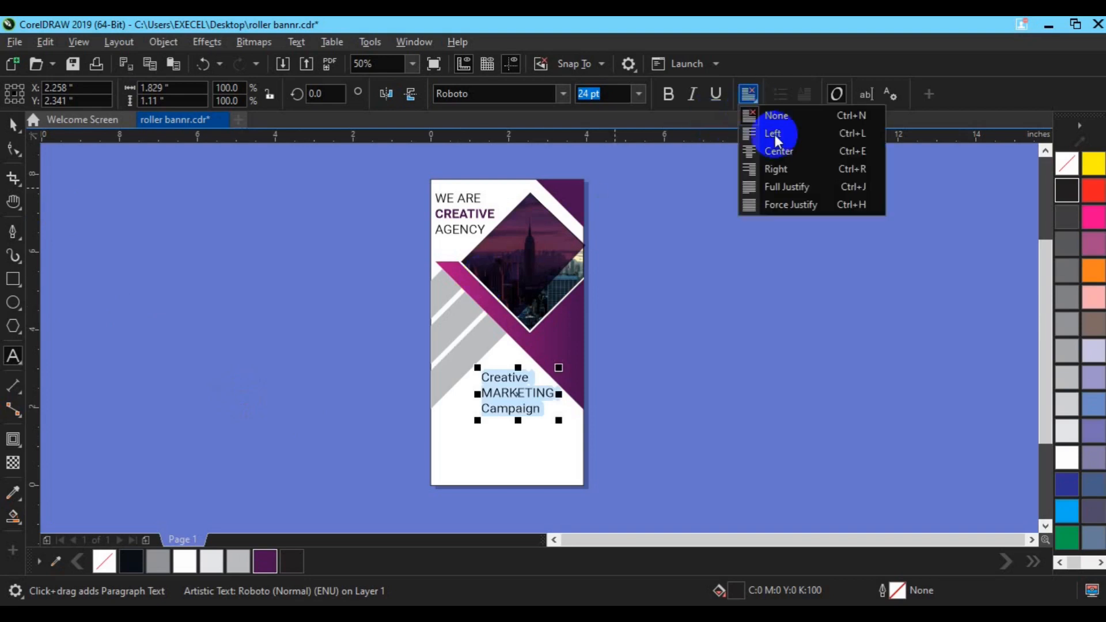
pyautogui.click(779, 152)
pyautogui.click(584, 93)
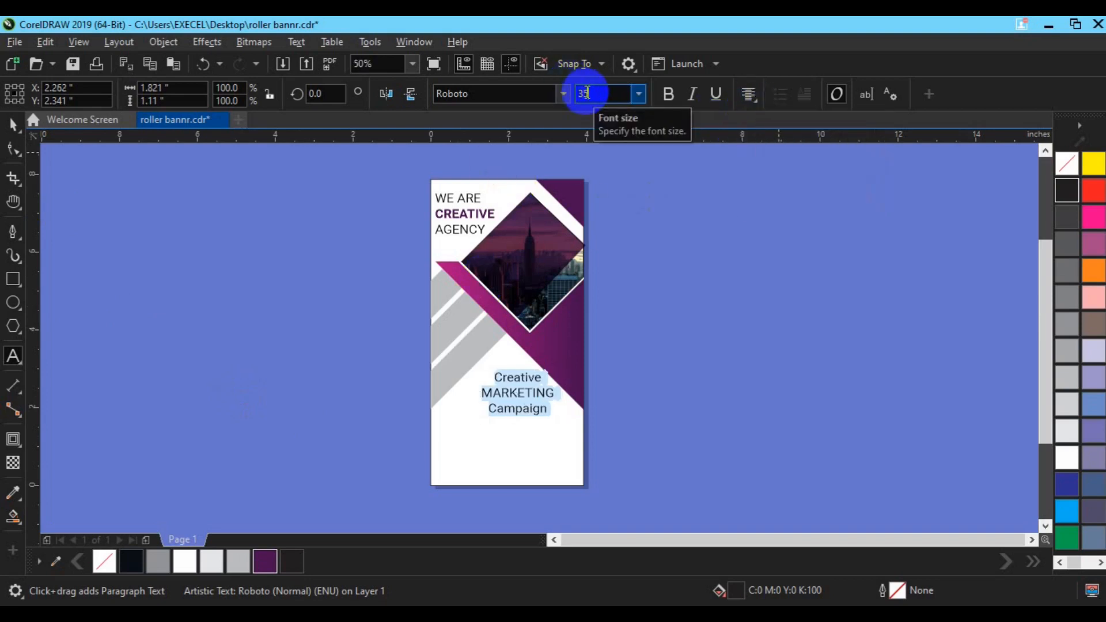
pyautogui.write('35')
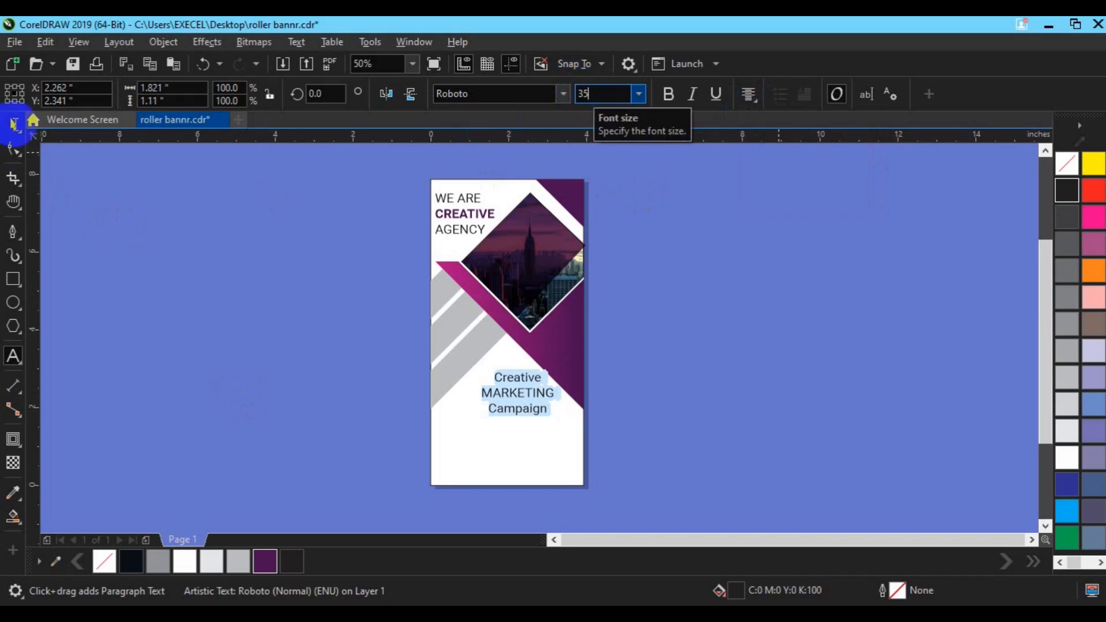
pyautogui.press('Return')
# Move the campaign text up slightly and set its font size to 30 pt
pyautogui.click(15, 126)
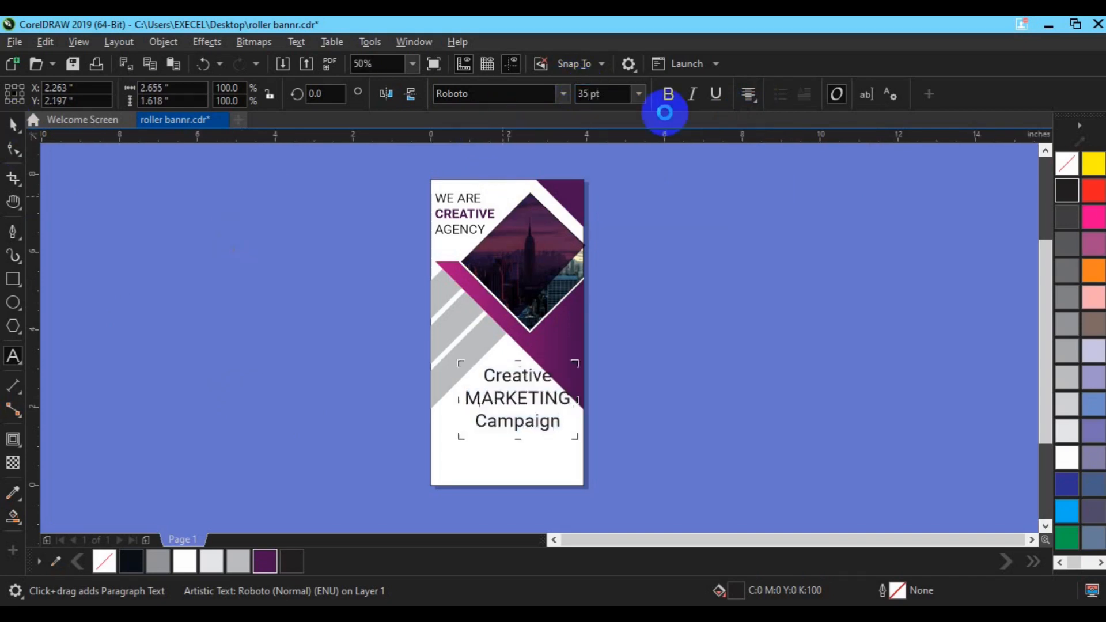
pyautogui.moveTo(524, 382)
pyautogui.mouseDown()
pyautogui.moveTo(512, 316)
pyautogui.moveTo(512, 375)
pyautogui.mouseUp()
pyautogui.doubleClick(586, 94)
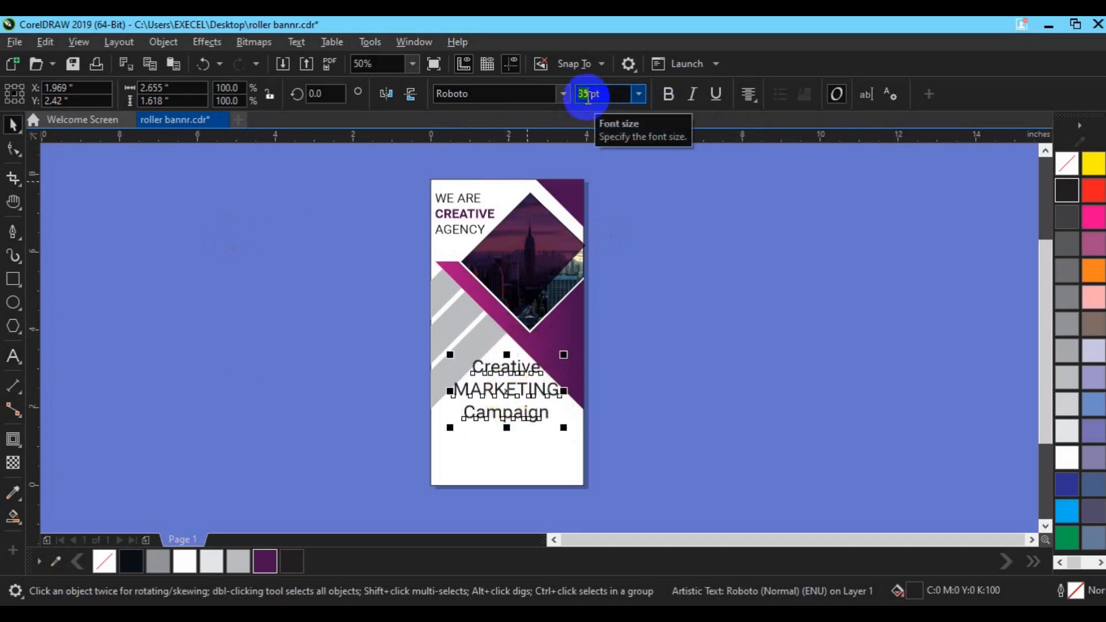
pyautogui.press('Return')
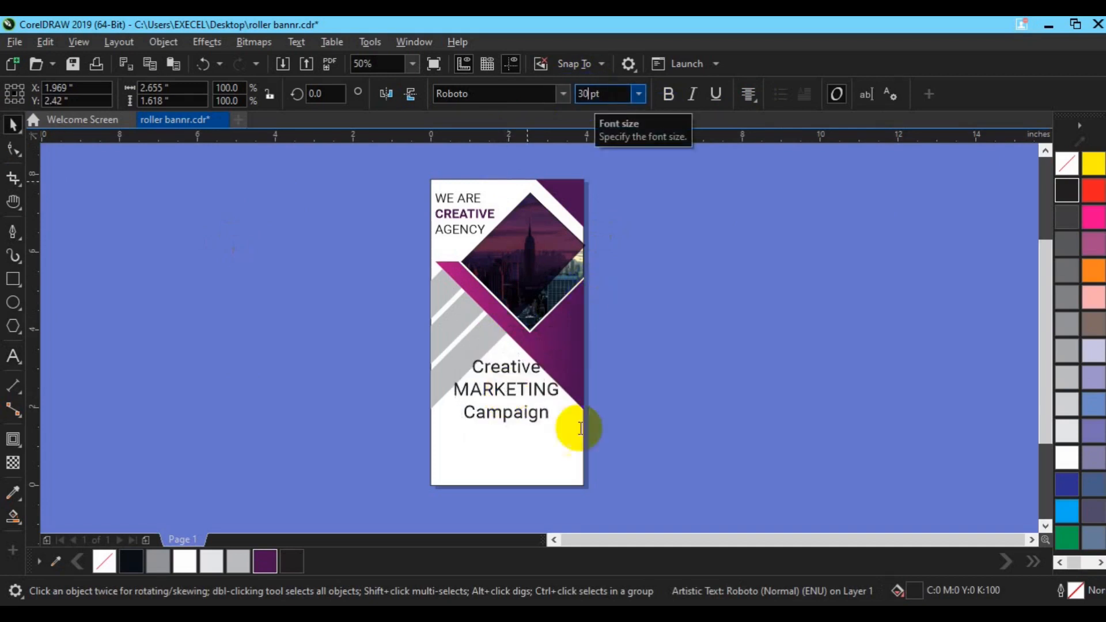
# Set the campaign text's font size to 28 pt
pyautogui.keyDown('shift'); pyautogui.click(554, 471); pyautogui.keyUp('shift')
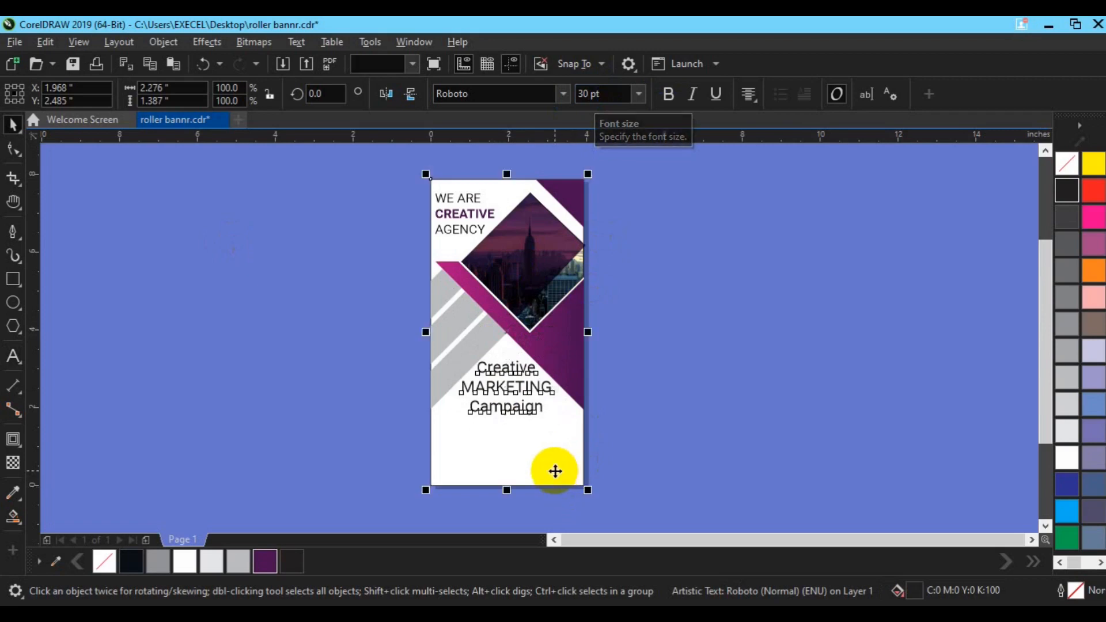
pyautogui.click(704, 407)
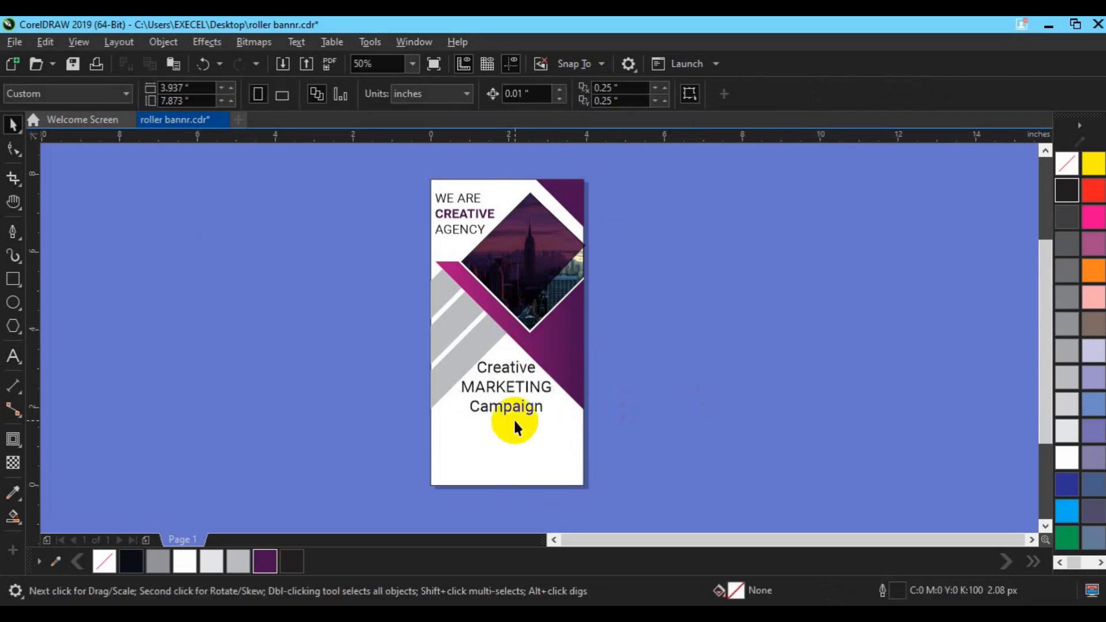
pyautogui.click(515, 416)
pyautogui.click(589, 94)
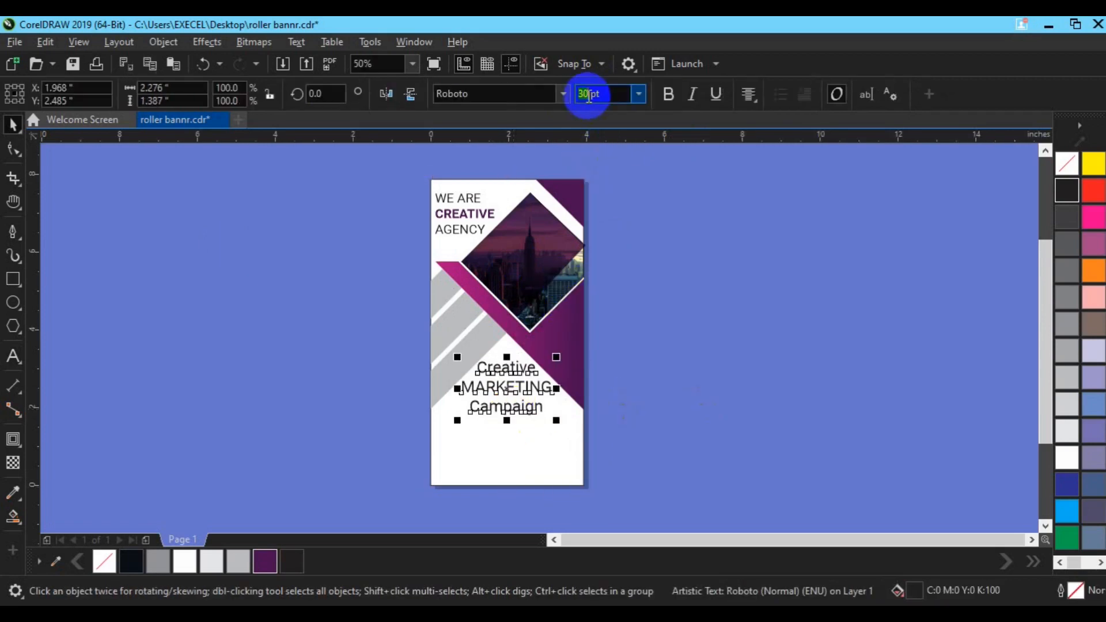
pyautogui.write('28')
pyautogui.press('Return')
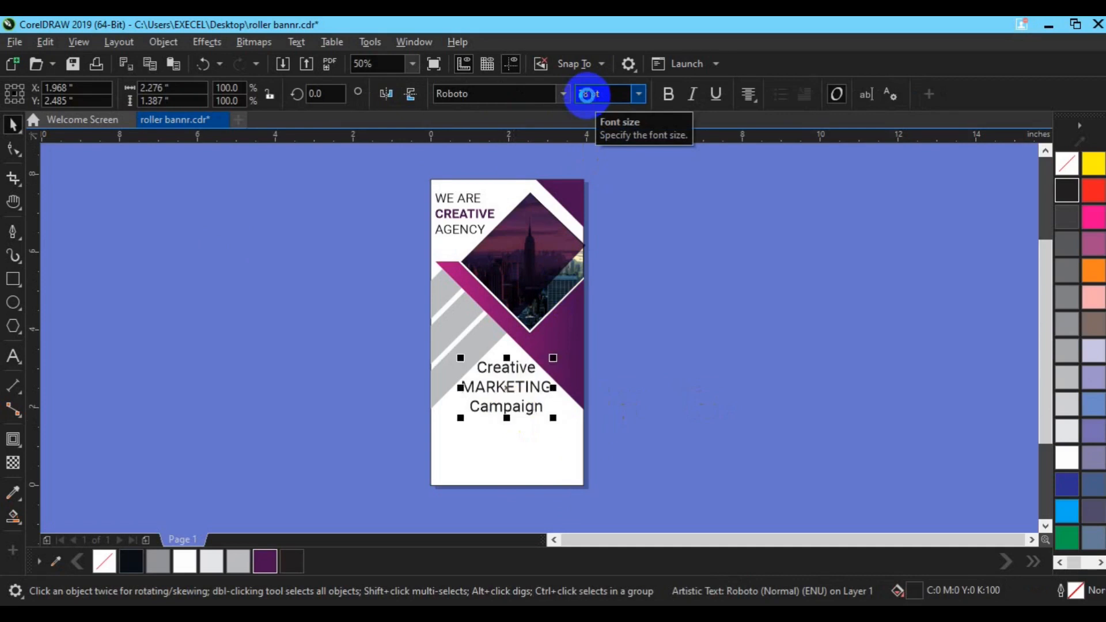
# Break apart the campaign text and make the MARKETING line purple and bold
pyautogui.click(546, 456)
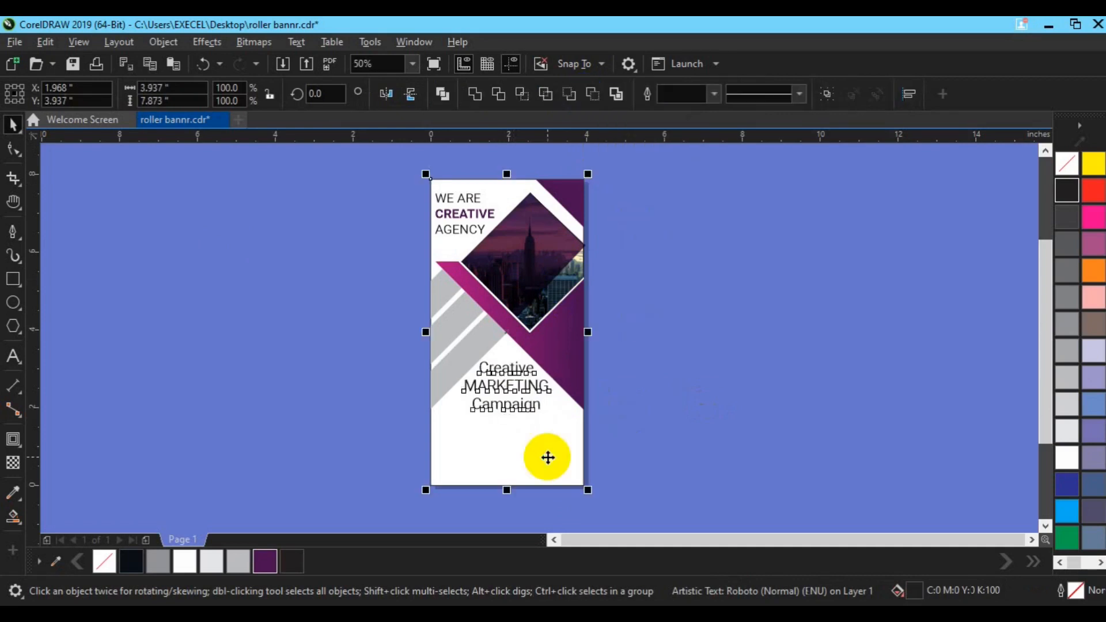
pyautogui.click(671, 439)
pyautogui.click(518, 386)
pyautogui.hotkey('ctrl', 'k')
pyautogui.click(518, 387)
pyautogui.click(270, 569)
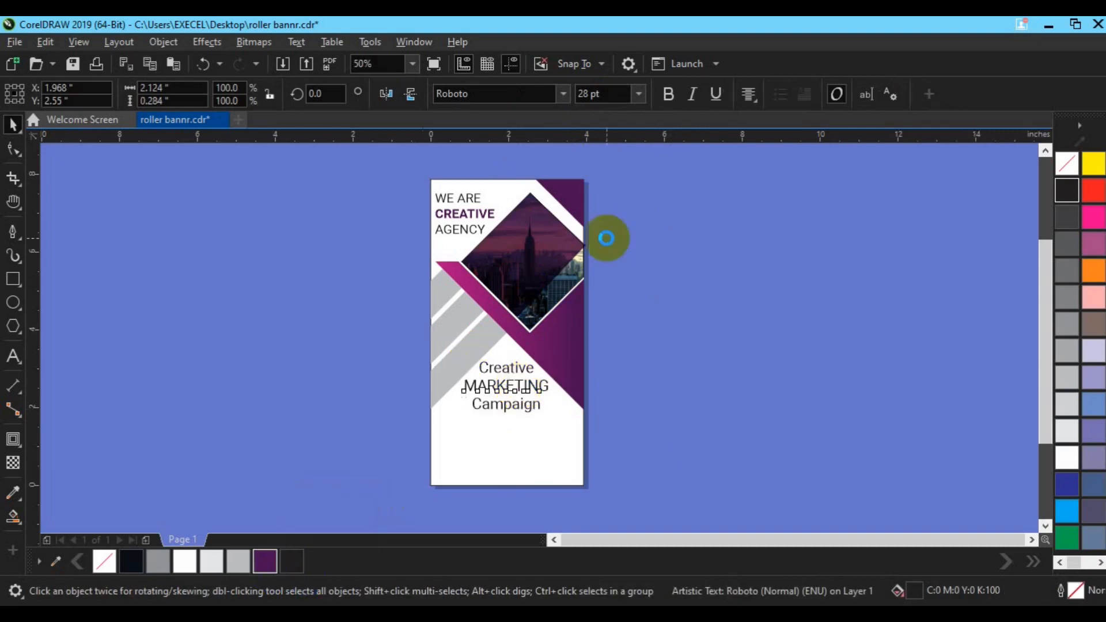
pyautogui.click(668, 94)
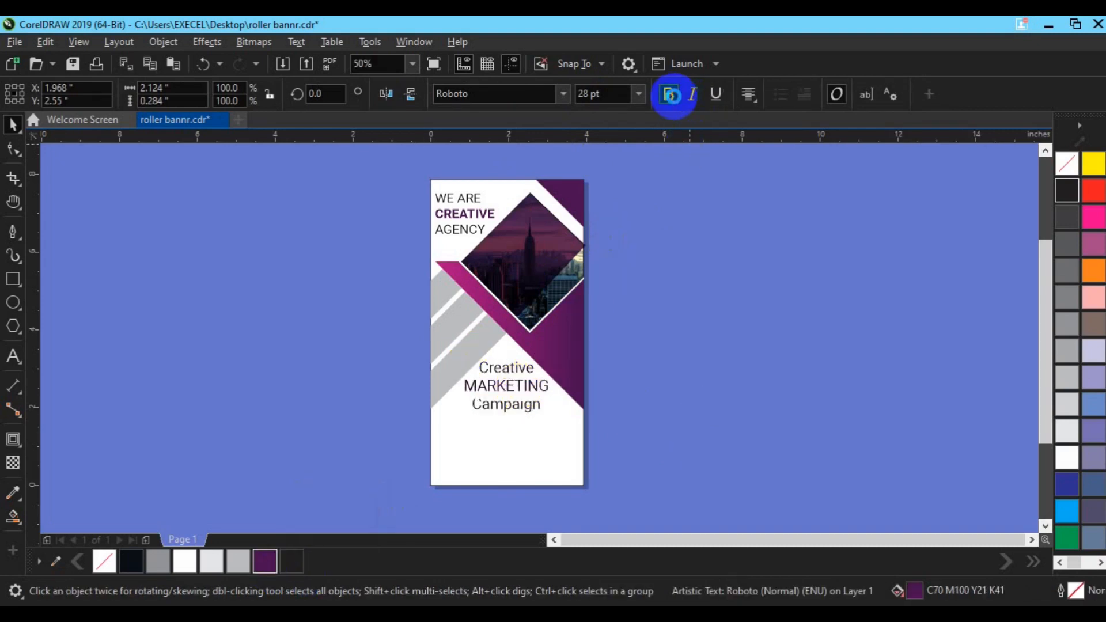
# Import a QR code image and place it in the banner's lower-left corner
pyautogui.click(403, 361)
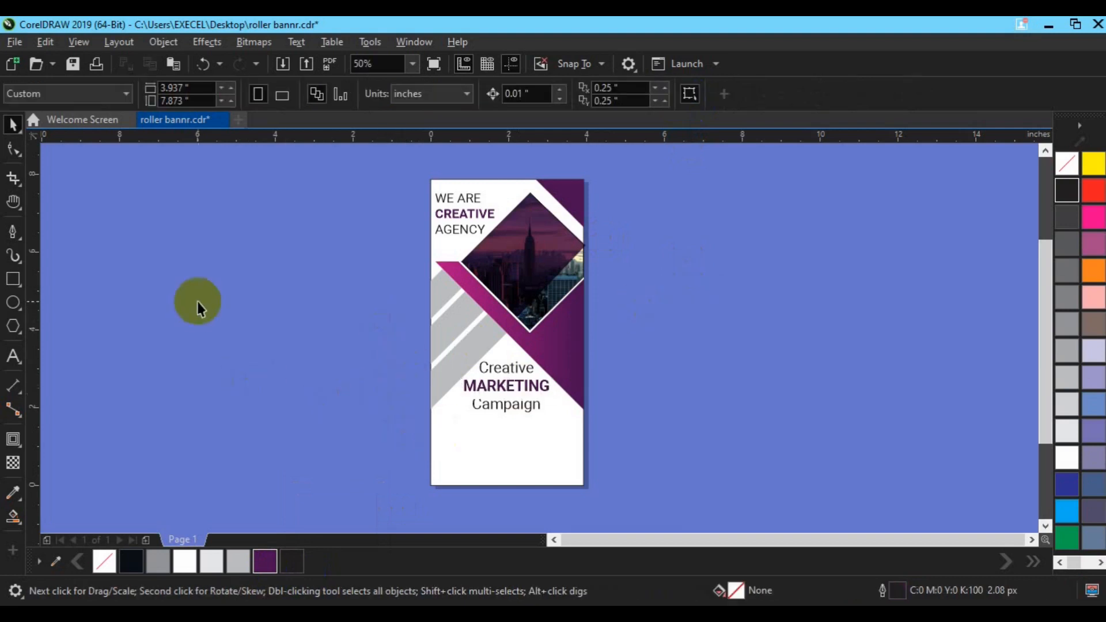
pyautogui.click(283, 67)
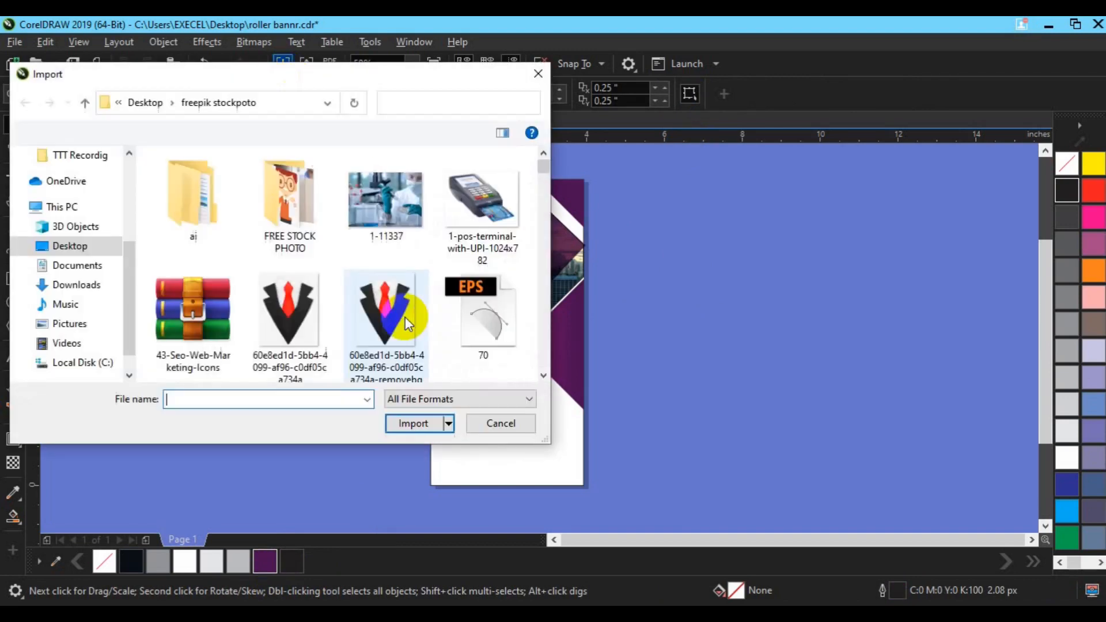
pyautogui.click(541, 375)
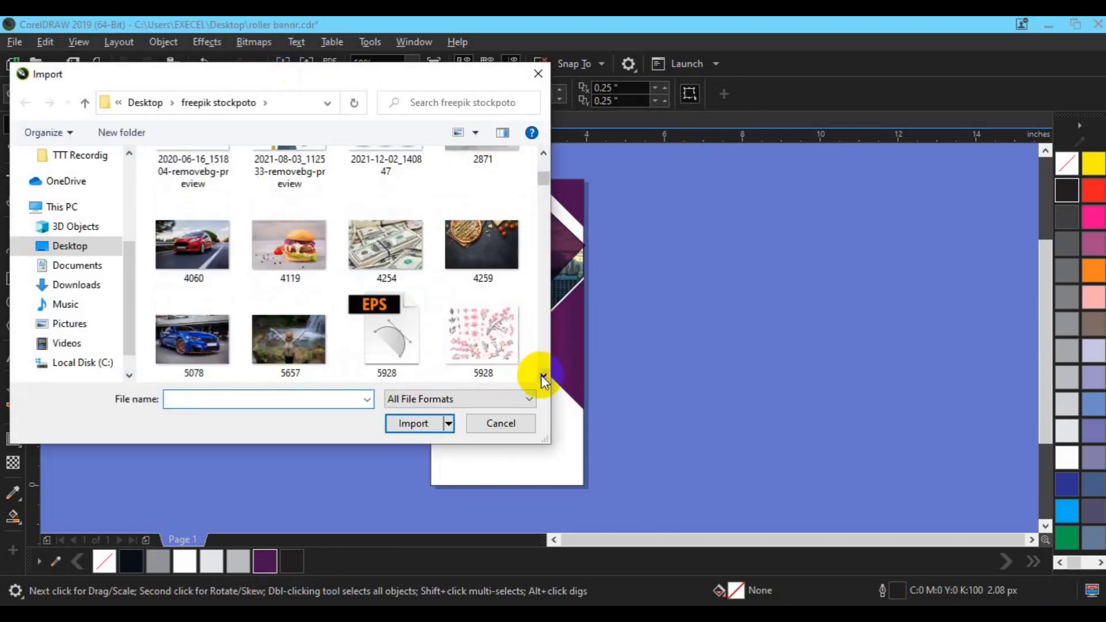
pyautogui.click(542, 375)
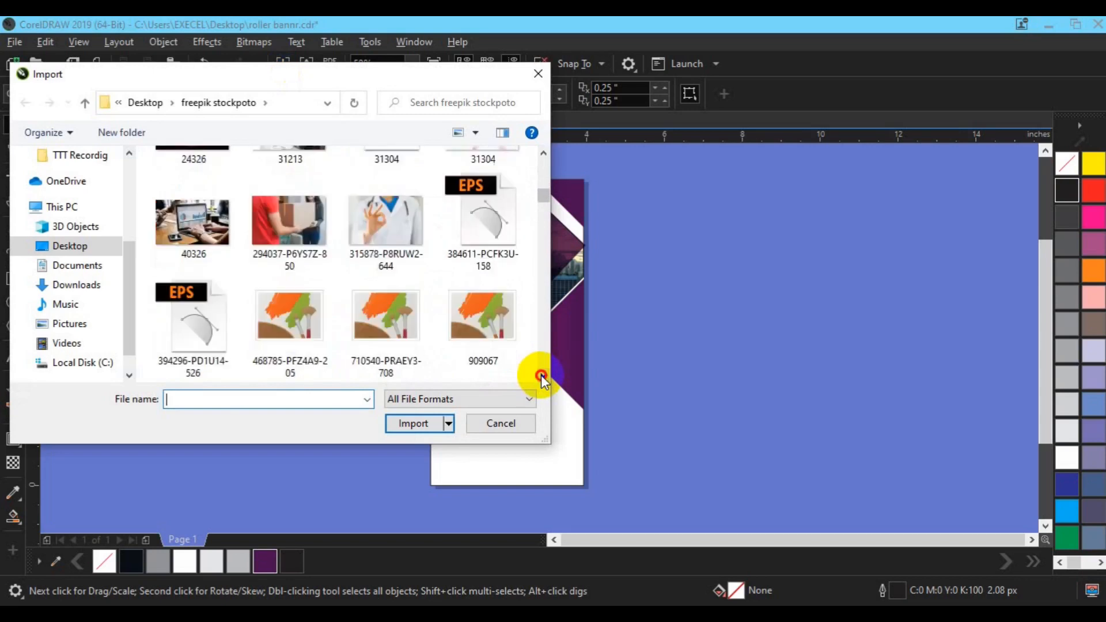
pyautogui.click(542, 375)
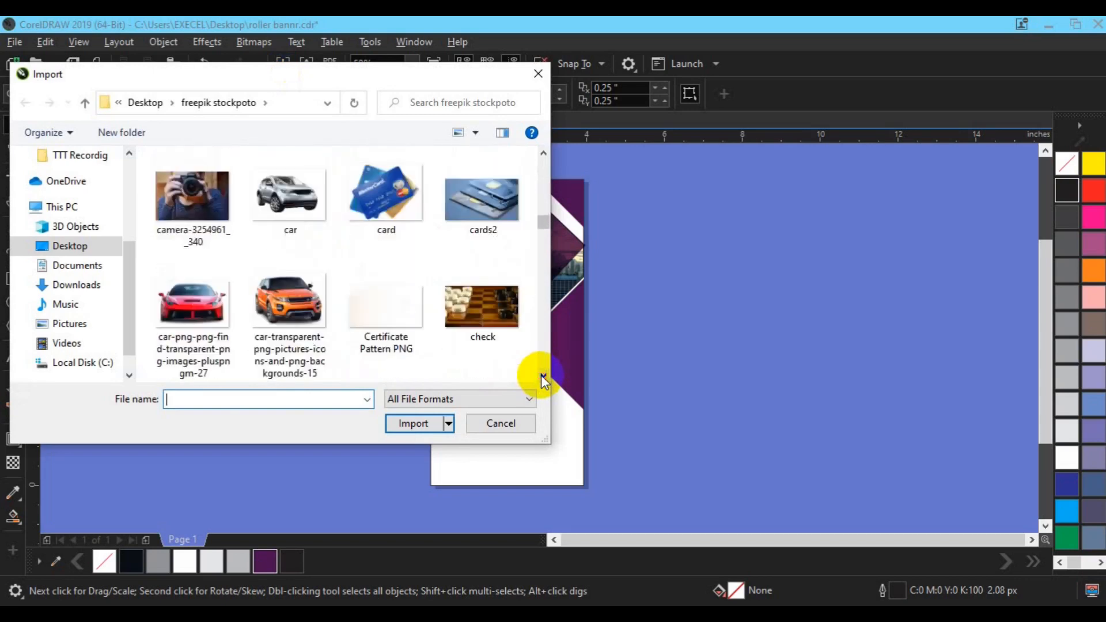
pyautogui.click(542, 375)
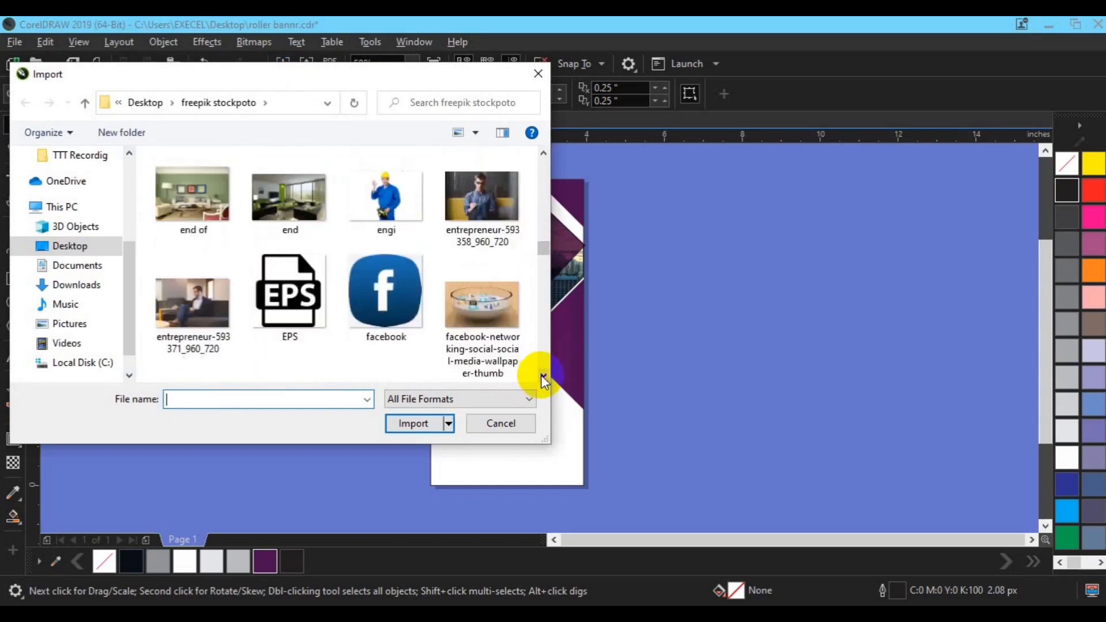
pyautogui.click(541, 375)
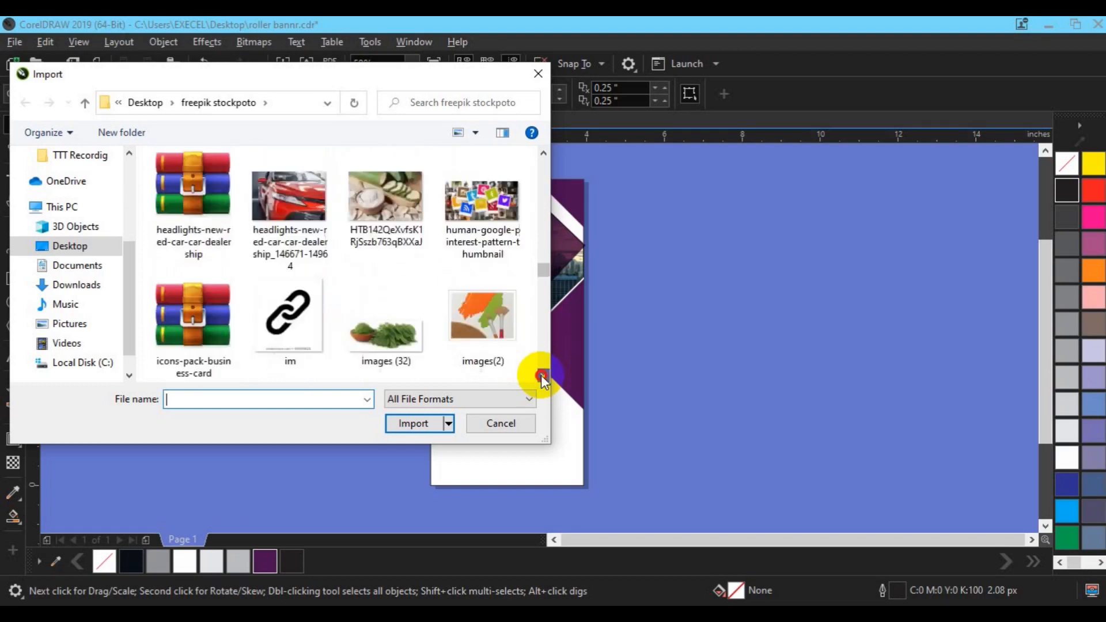
pyautogui.click(372, 337)
pyautogui.click(404, 423)
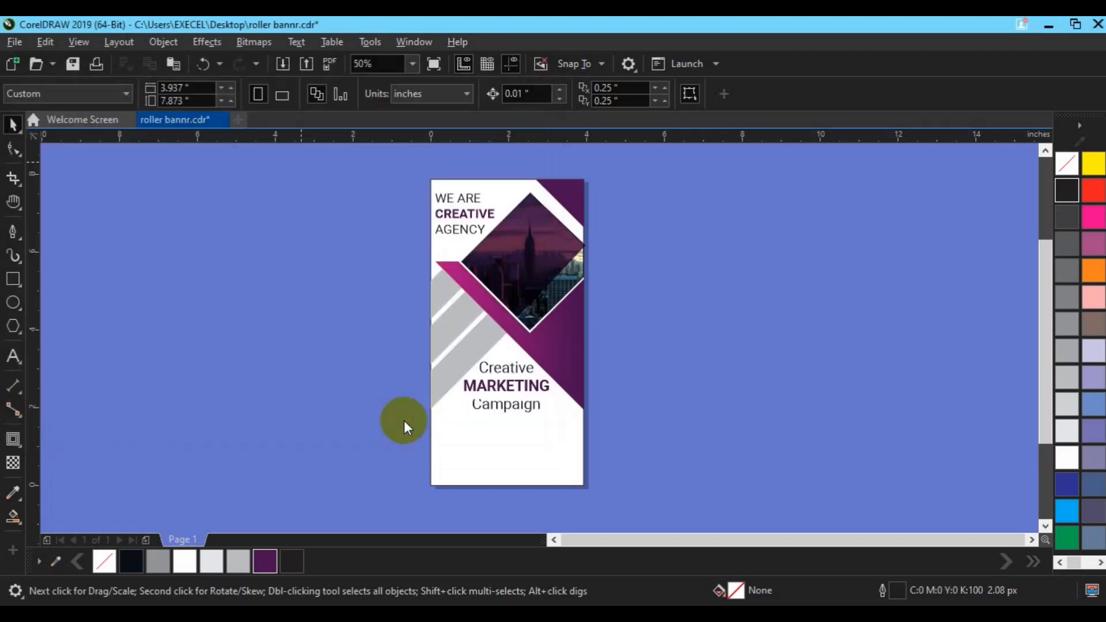
pyautogui.click(432, 450)
pyautogui.moveTo(432, 449); pyautogui.dragTo(449, 464)
pyautogui.scroll(2, 449, 464)
pyautogui.click(166, 408)
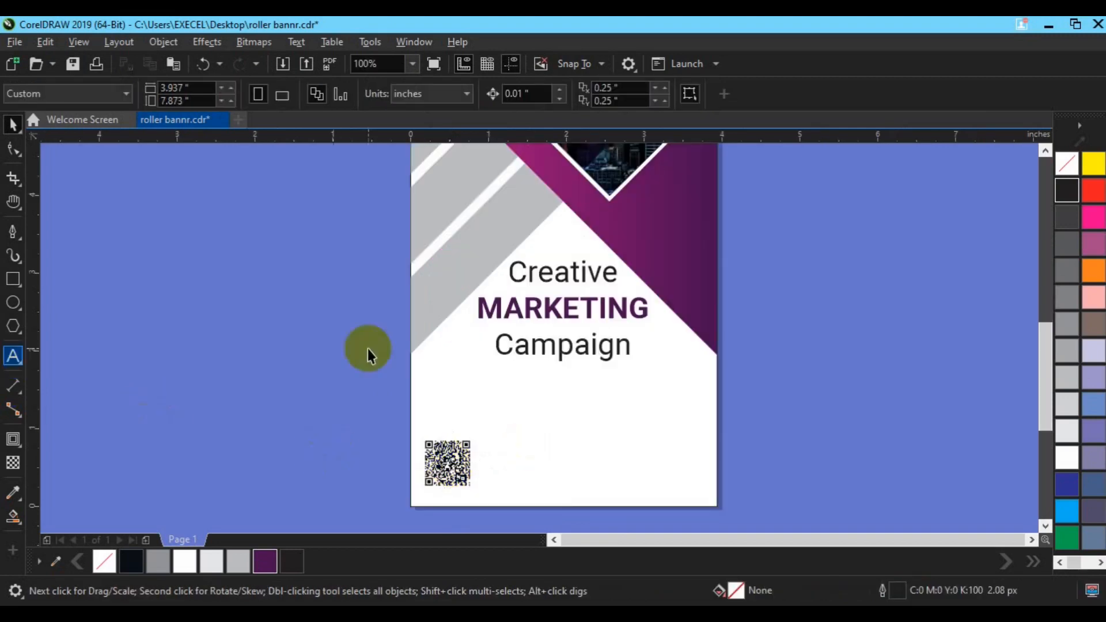
# Duplicate the Campaign line, set the copy to 10 pt and move it beside the QR code
pyautogui.click(560, 353)
pyautogui.hotkey('ctrl', 'd')
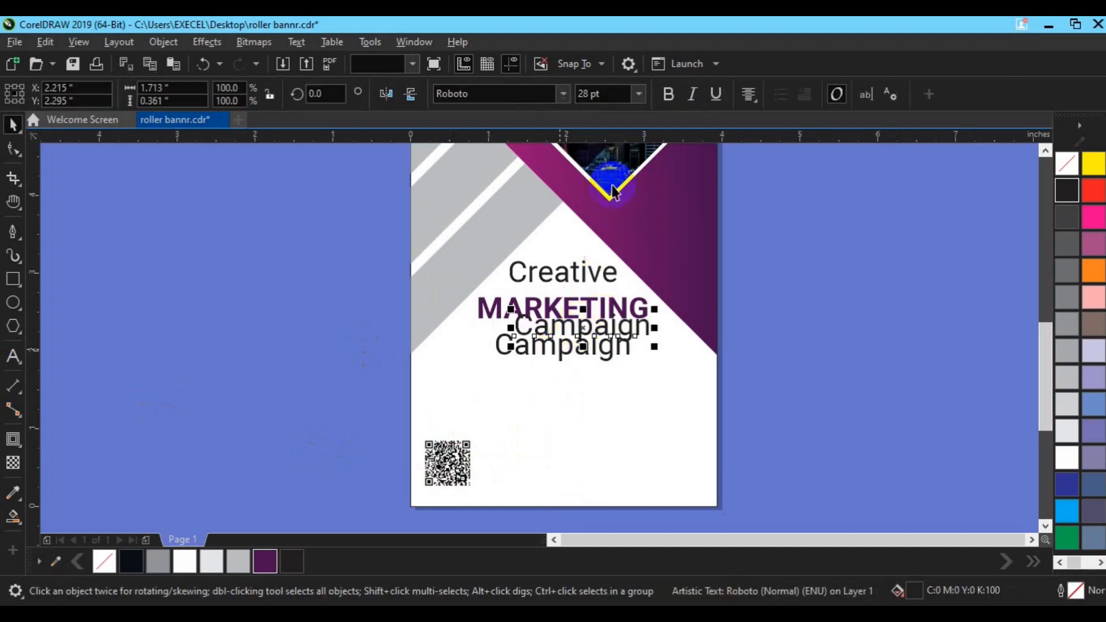
pyautogui.click(589, 94)
pyautogui.write('10')
pyautogui.press('Return')
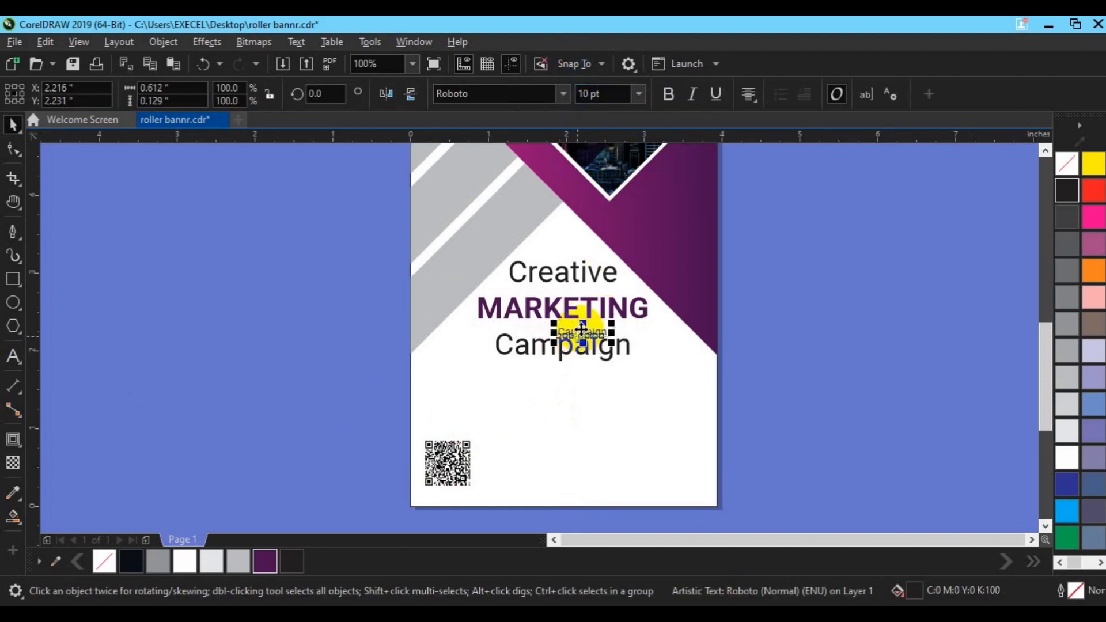
pyautogui.moveTo(581, 329); pyautogui.dragTo(537, 464)
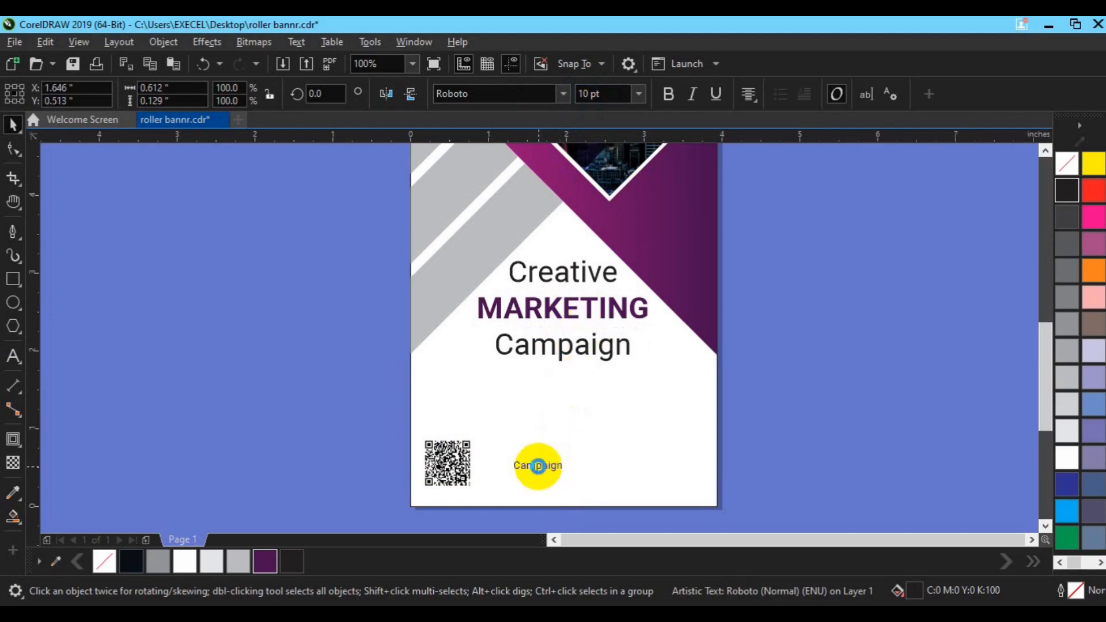
pyautogui.click(12, 355)
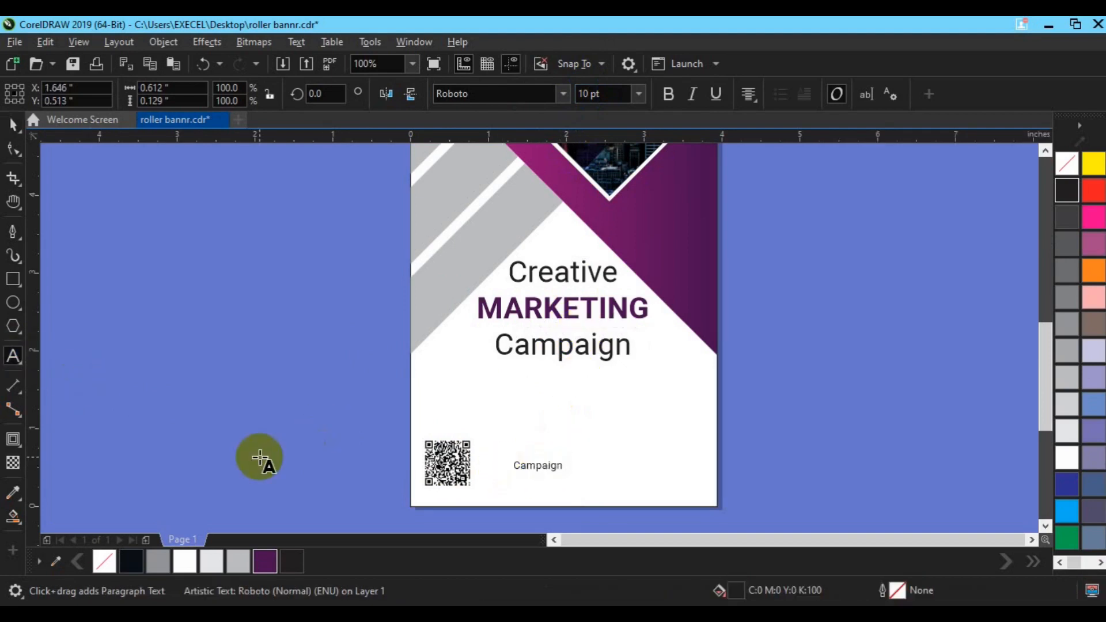
# Replace the copied line's text with an office address line and a second line of placeholder phone and e-mail details
pyautogui.doubleClick(539, 465)
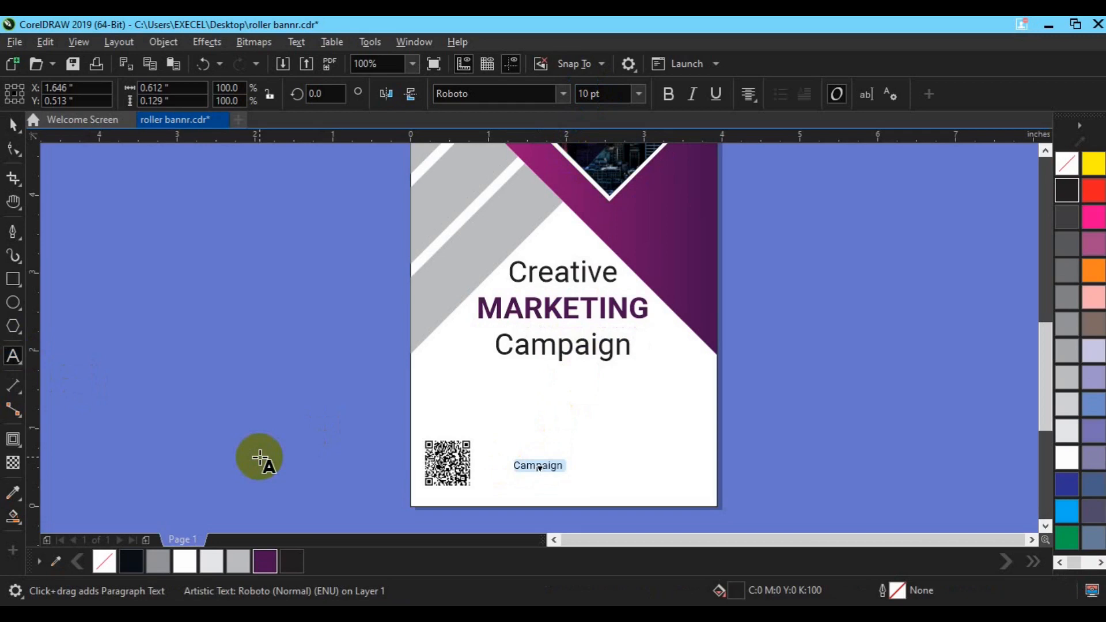
pyautogui.press('BackSpace')
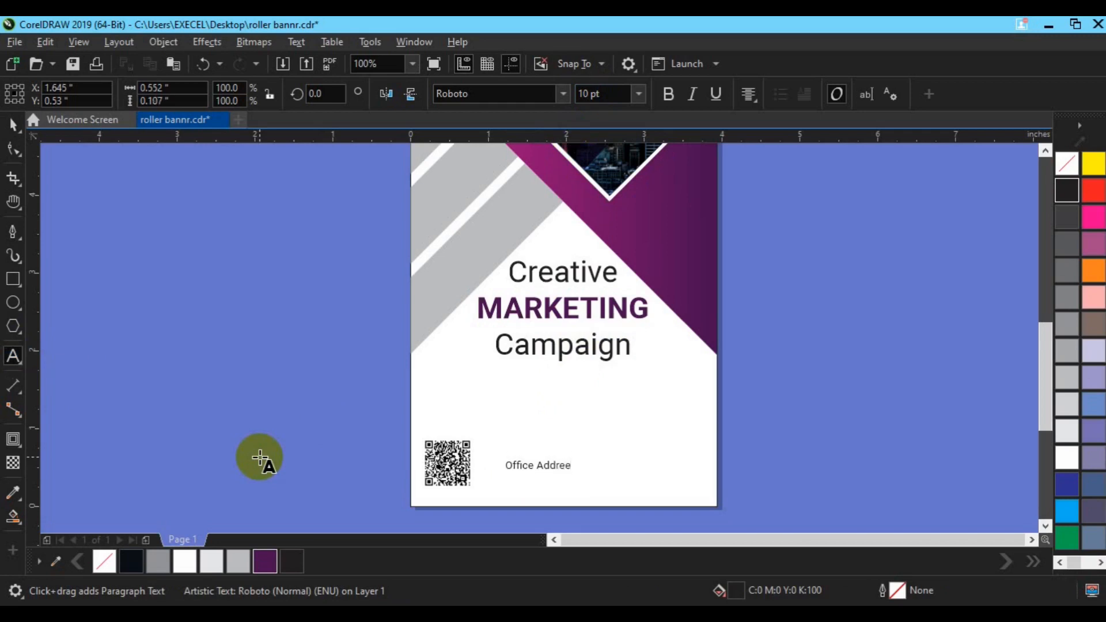
pyautogui.press('BackSpace')
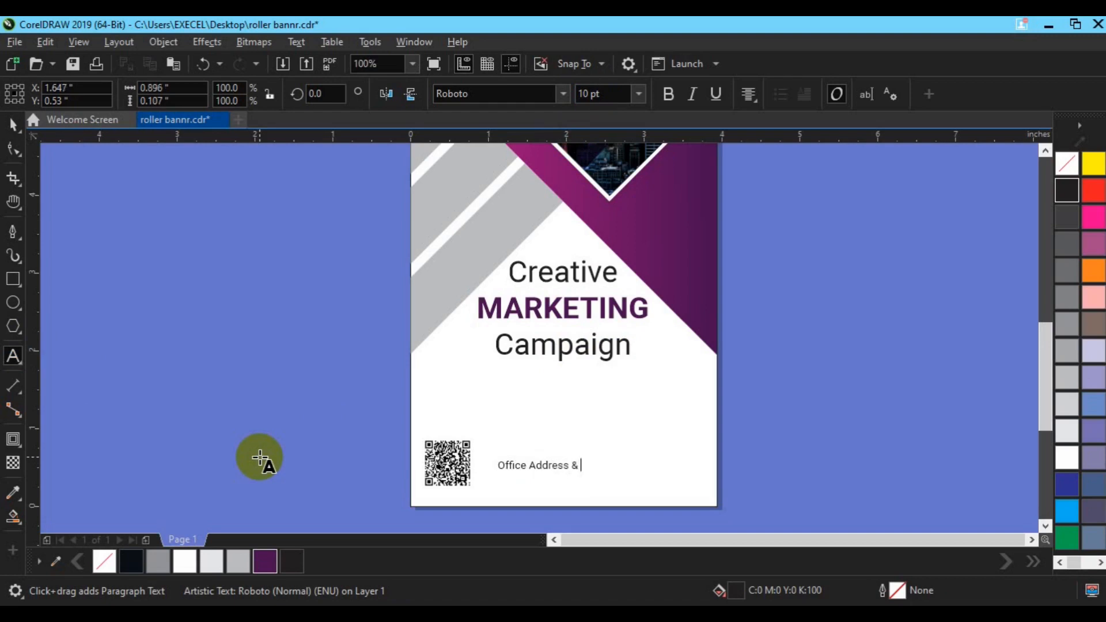
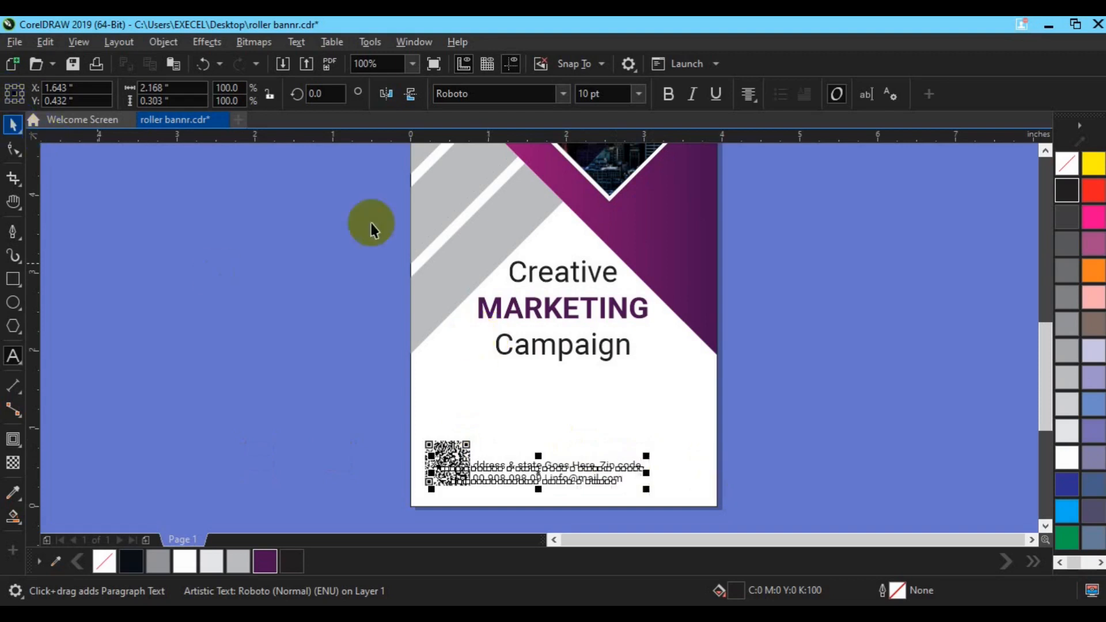
# Set the contact text's font size to 8 pt
pyautogui.click(589, 95)
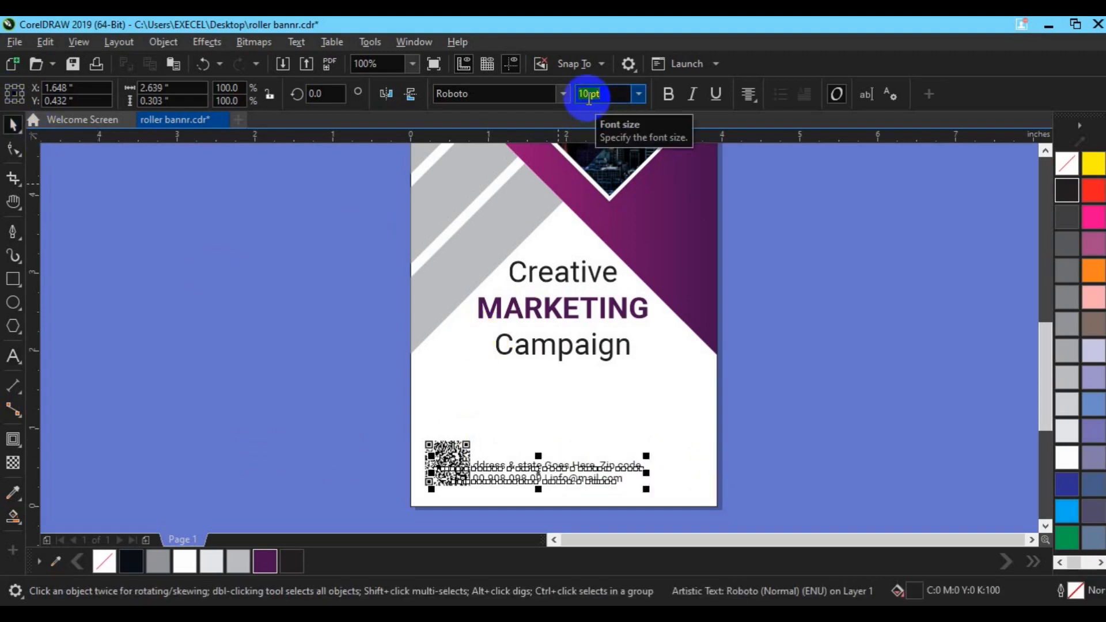
pyautogui.write('8')
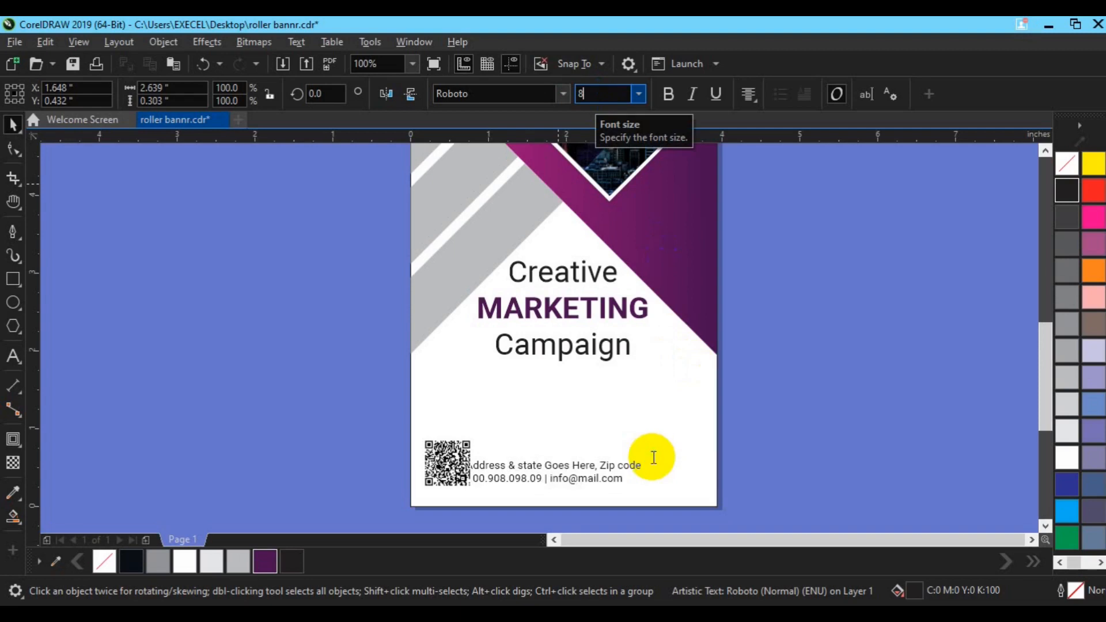
pyautogui.press('Return')
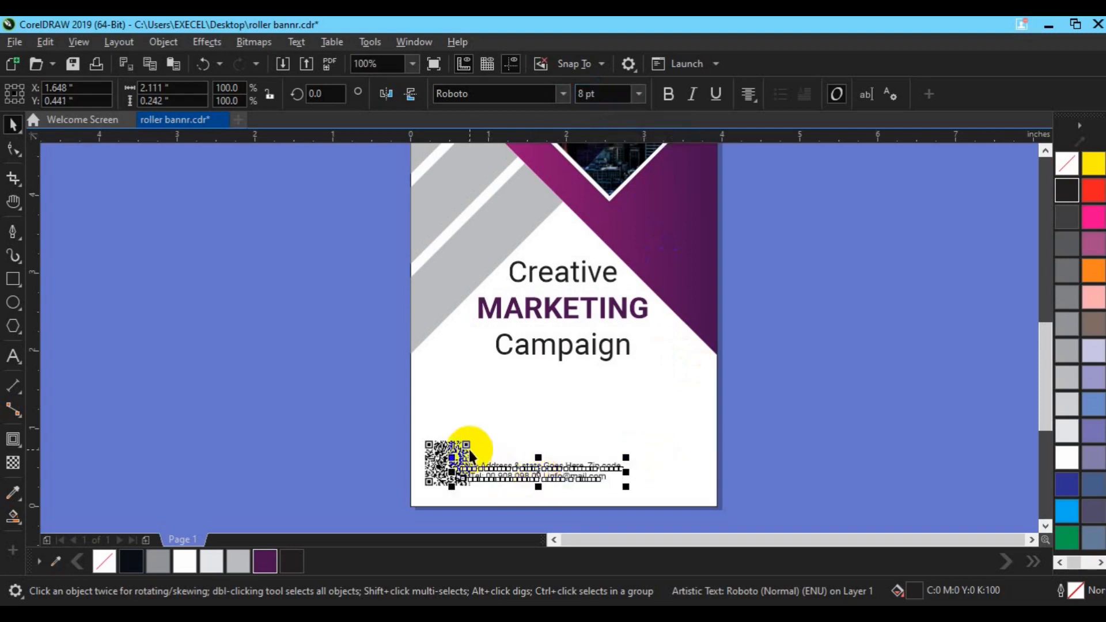
# Center the QR code and contact text horizontally on the banner, group them and nudge the group slightly down
pyautogui.moveTo(536, 471); pyautogui.dragTo(443, 464)
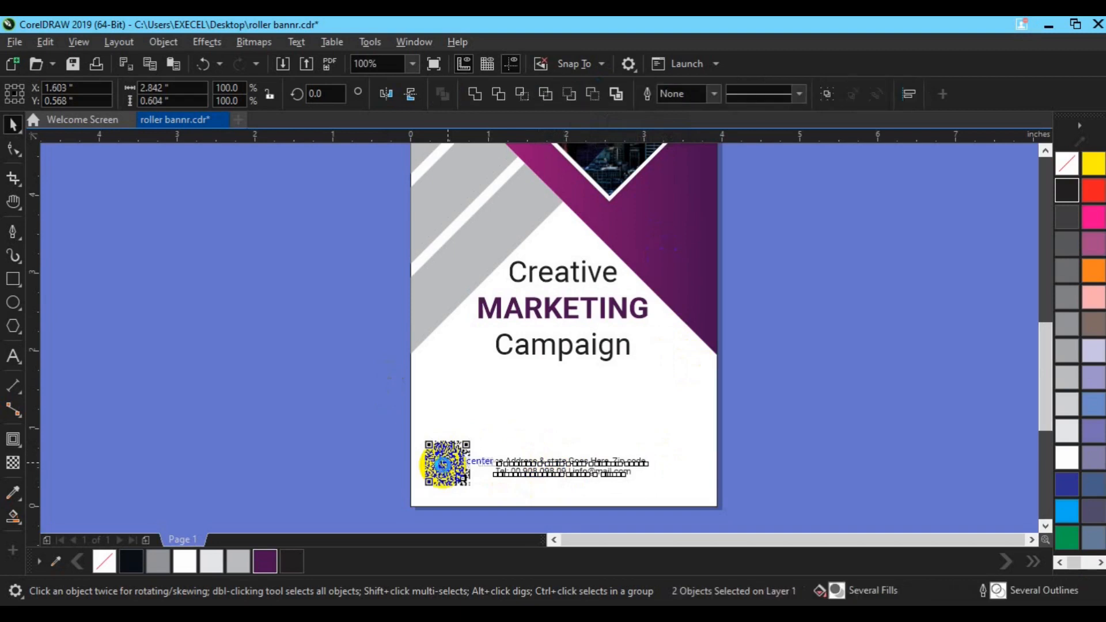
pyautogui.press('e')
pyautogui.click(700, 486)
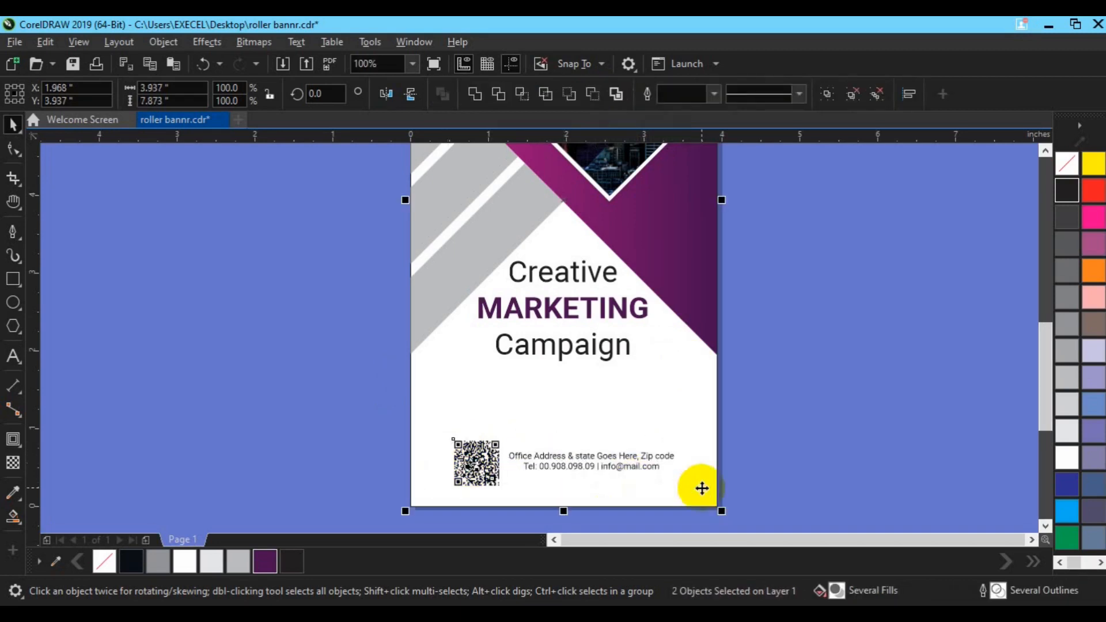
pyautogui.hotkey('ctrl', 'g')
pyautogui.moveTo(558, 466); pyautogui.dragTo(559, 475)
pyautogui.click(805, 393)
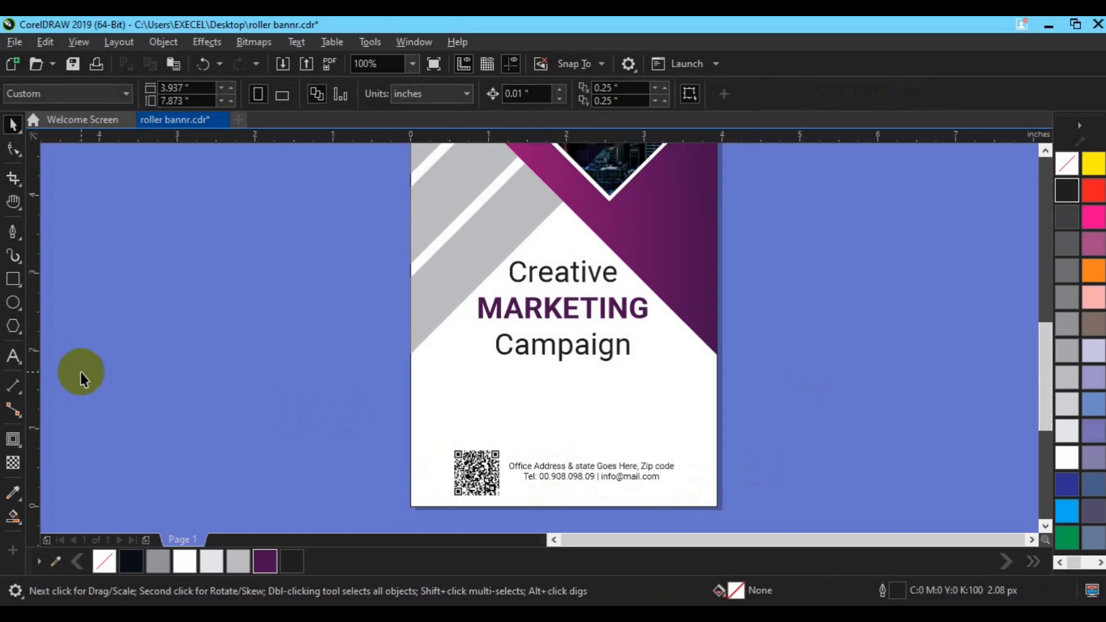
# Draw a paragraph text frame below the Campaign heading and paste placeholder Lorem ipsum text into it
pyautogui.click(13, 357)
pyautogui.moveTo(439, 367); pyautogui.dragTo(707, 416)
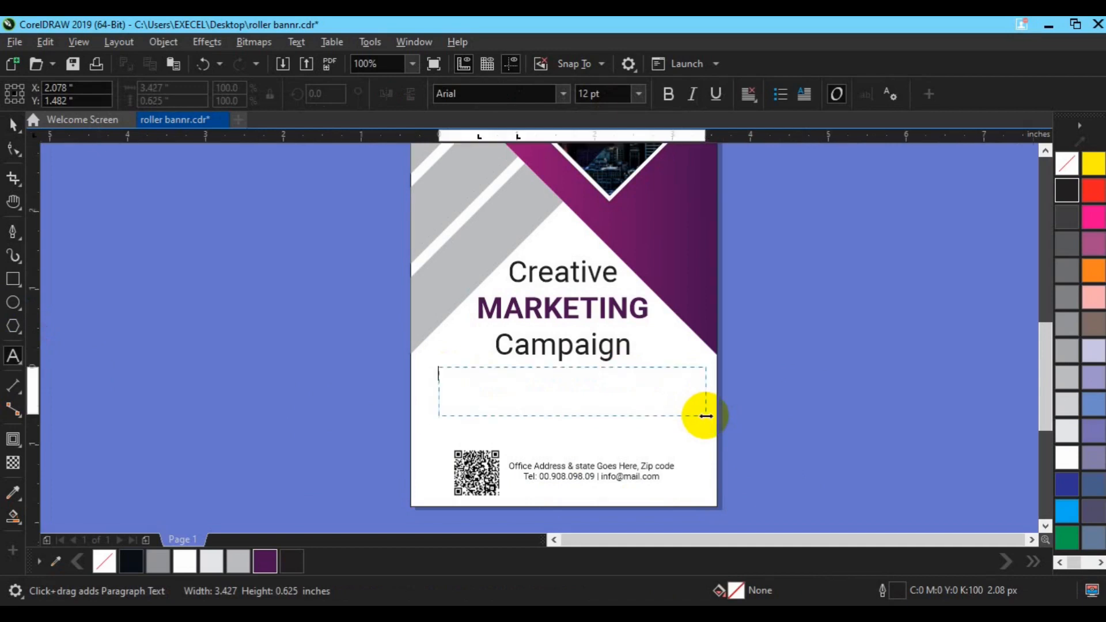
pyautogui.write('Th')
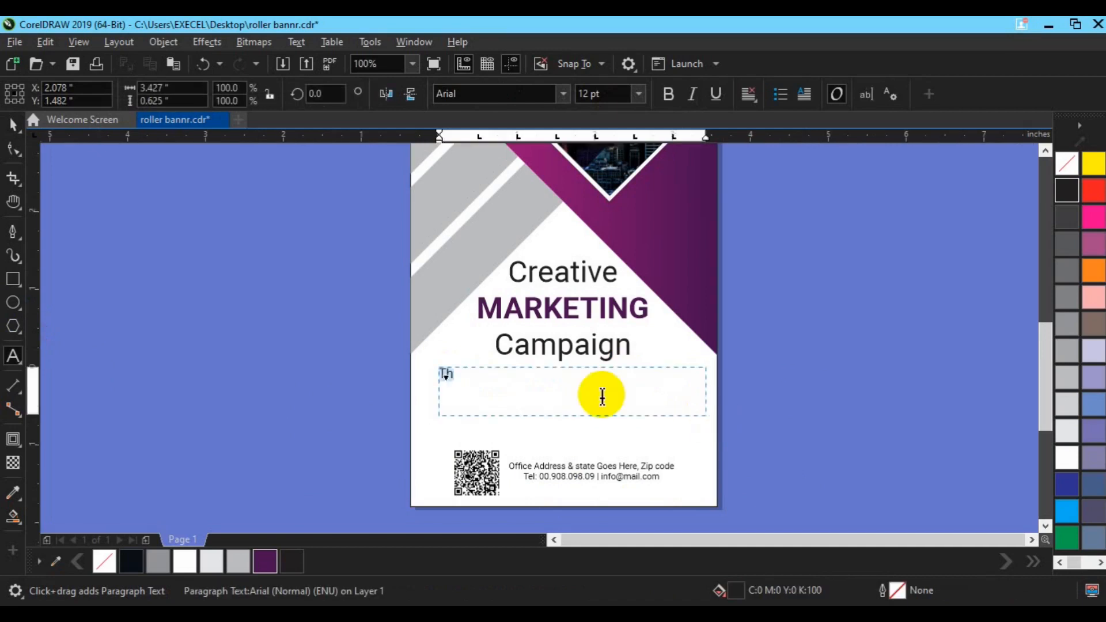
pyautogui.hotkey('ctrl', 'v')
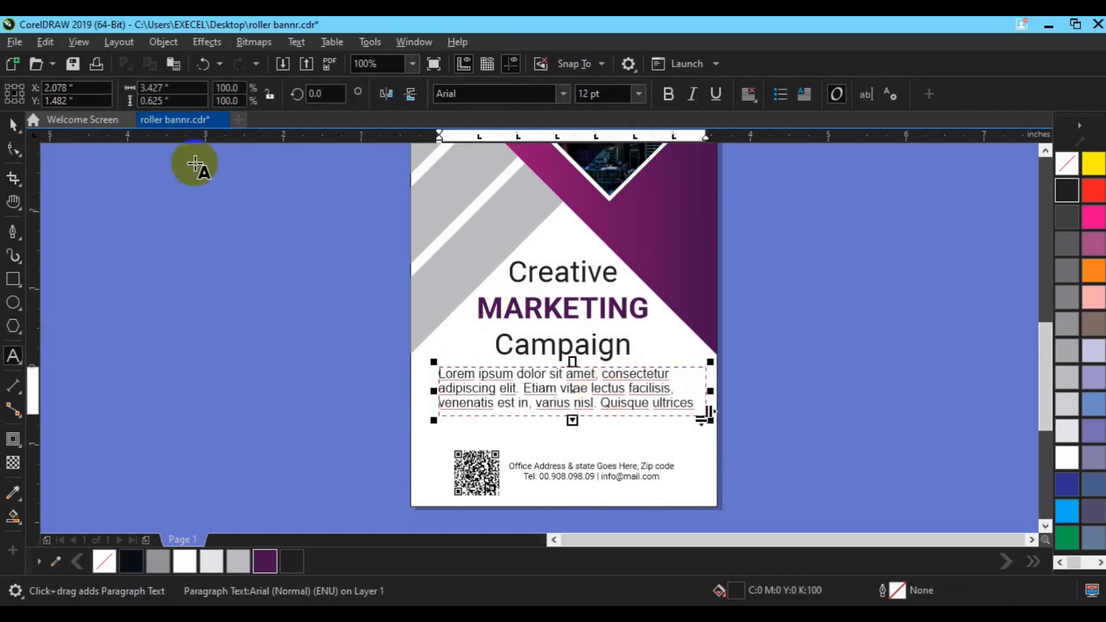
# Set the paragraph text to Roboto, 7 pt, and center-align it
pyautogui.click(13, 124)
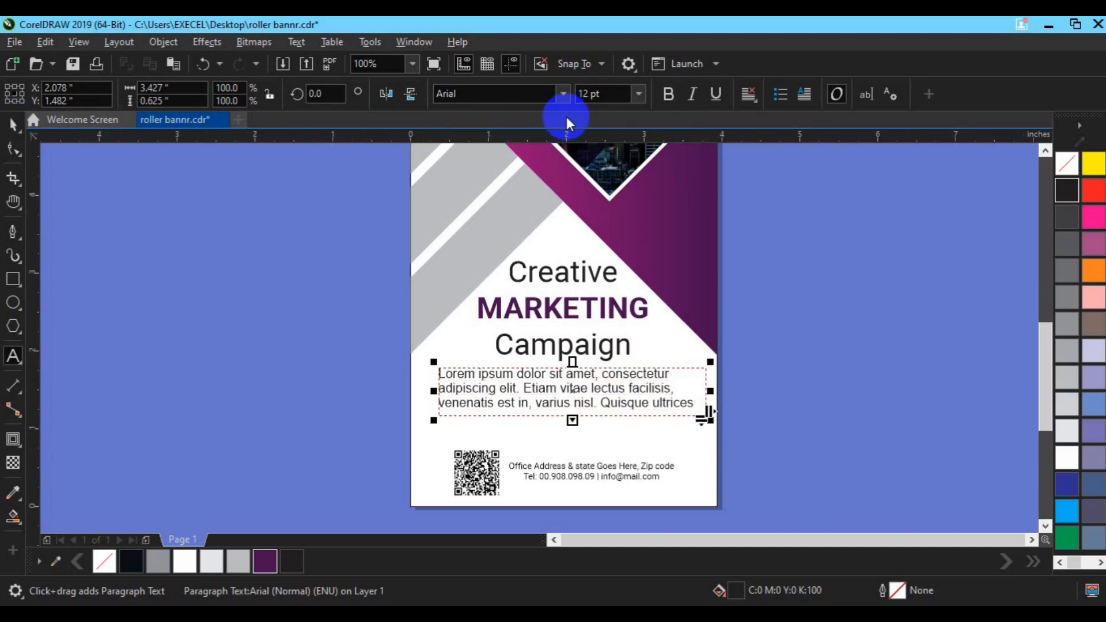
pyautogui.click(468, 98)
pyautogui.write('Roboto')
pyautogui.press('Return')
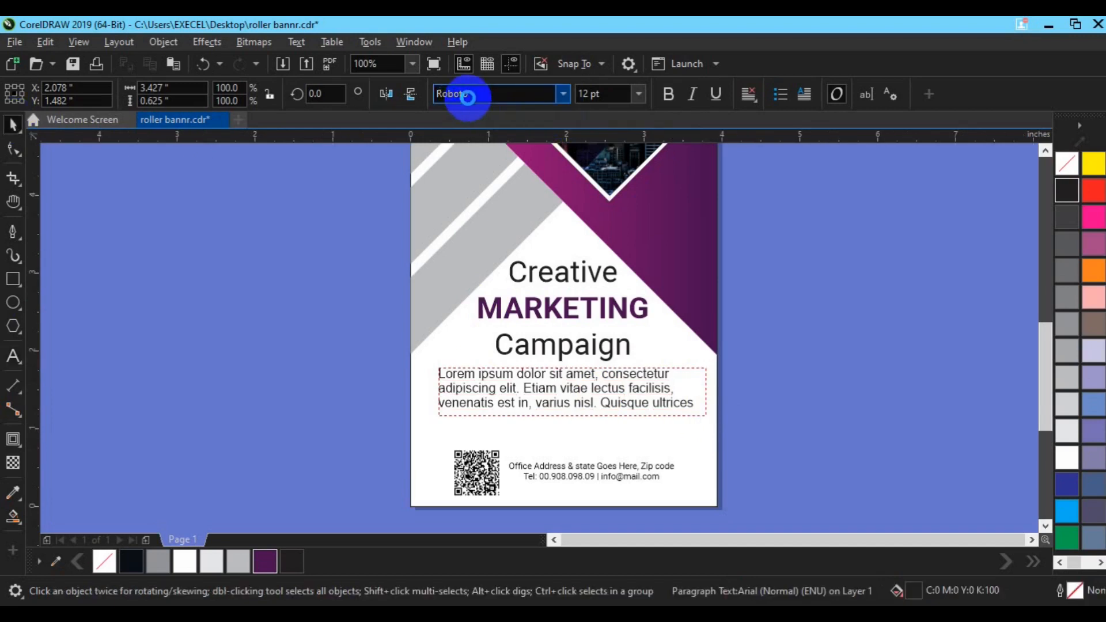
pyautogui.click(591, 97)
pyautogui.write('7')
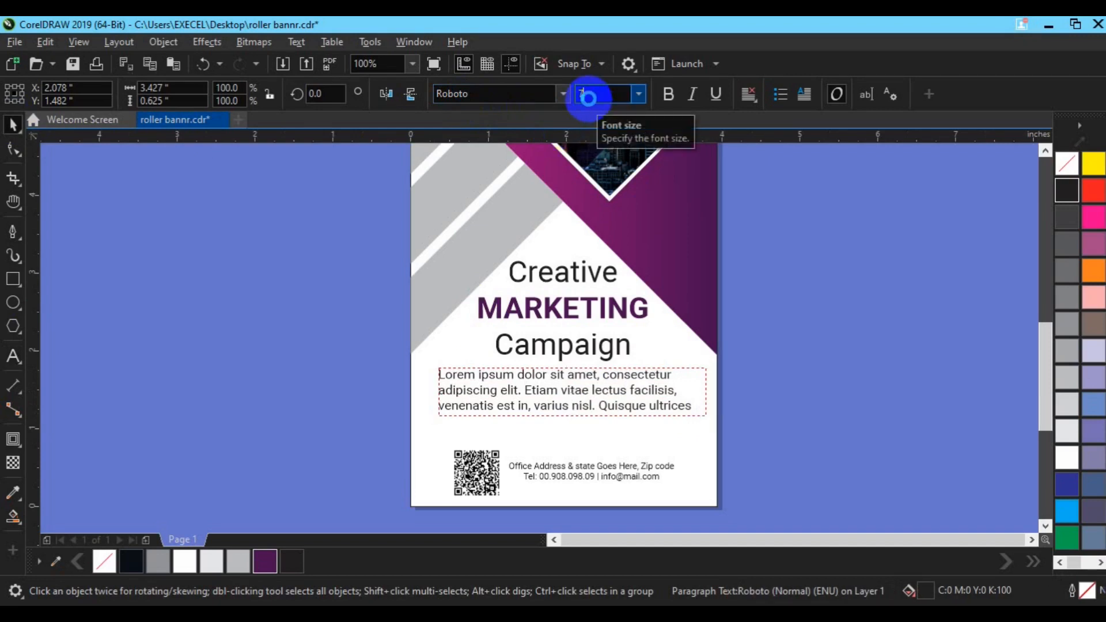
pyautogui.press('Return')
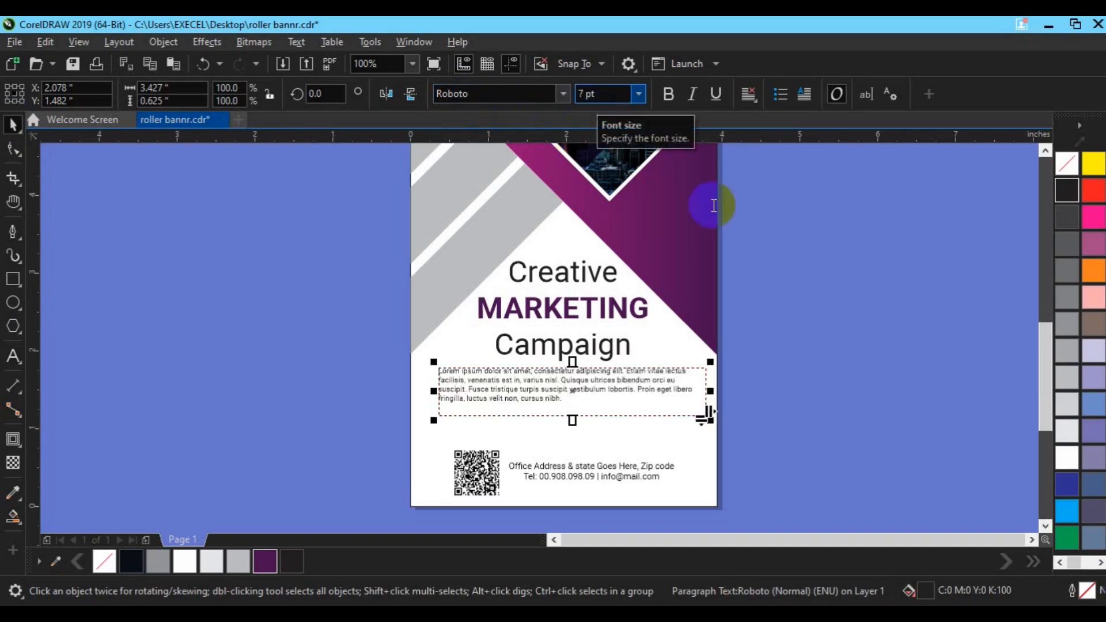
pyautogui.click(749, 96)
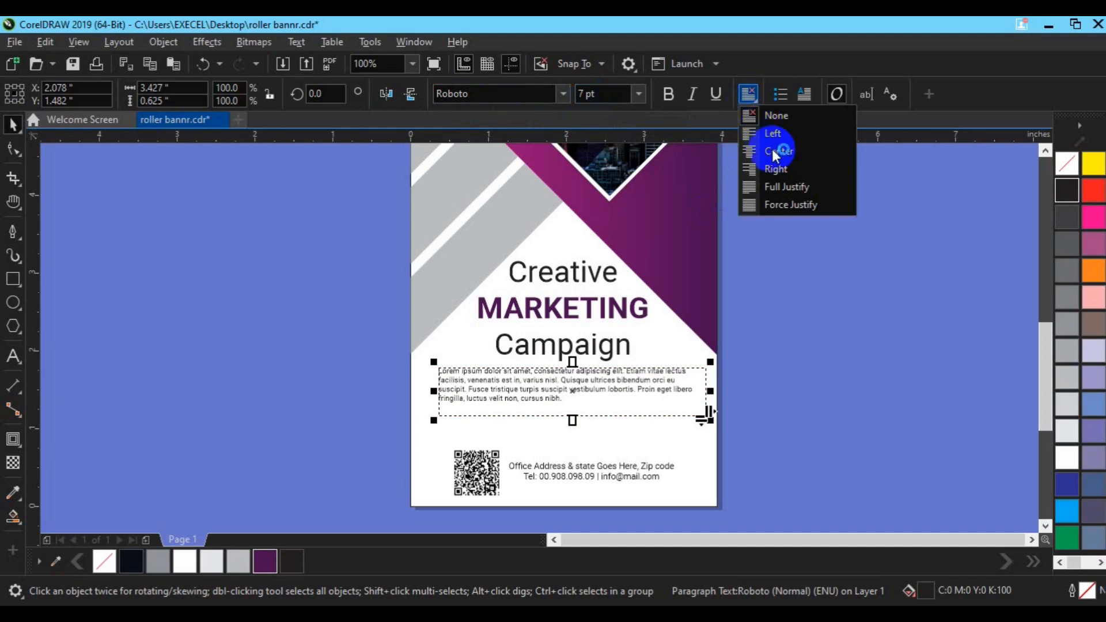
pyautogui.click(775, 151)
# Insert a few extra letters into words of the paragraph text
pyautogui.click(13, 357)
pyautogui.click(527, 379)
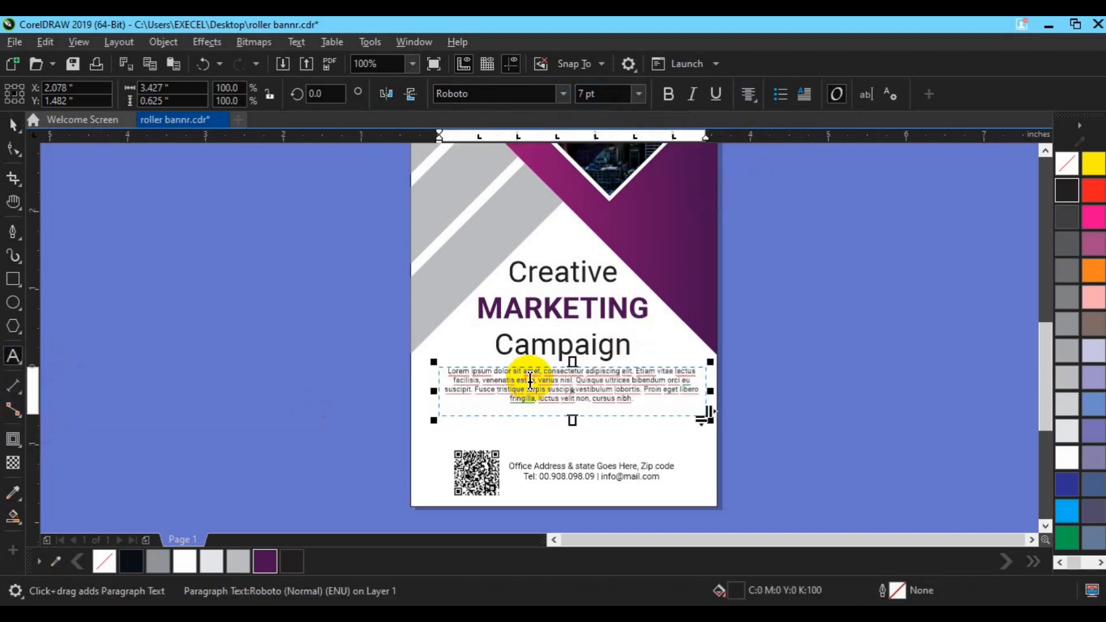
pyautogui.write('then')
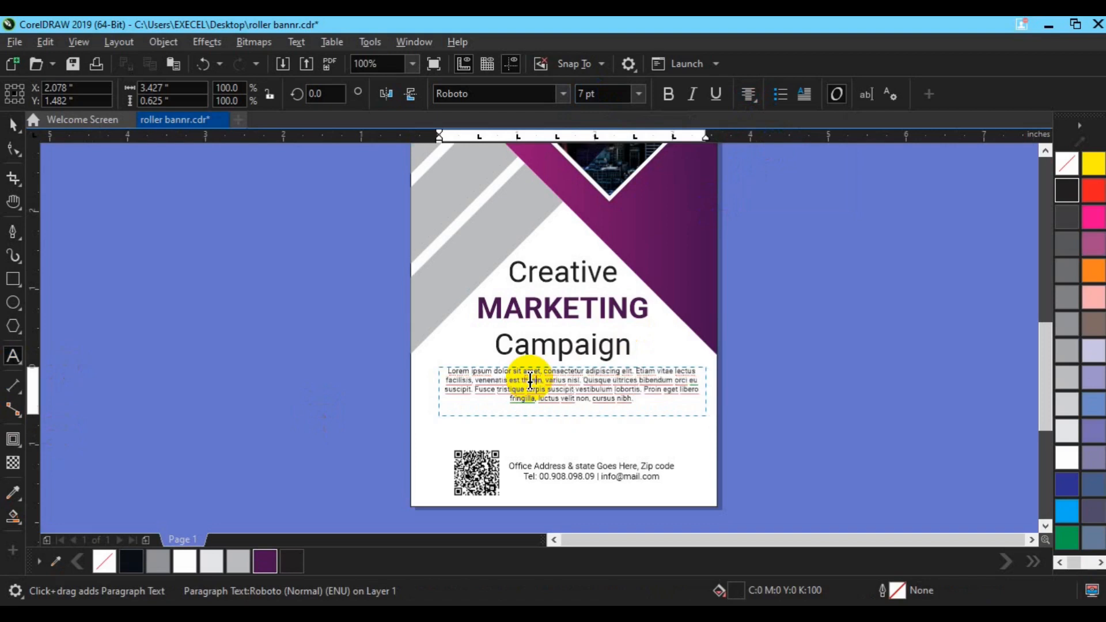
pyautogui.write('ee')
pyautogui.click(13, 122)
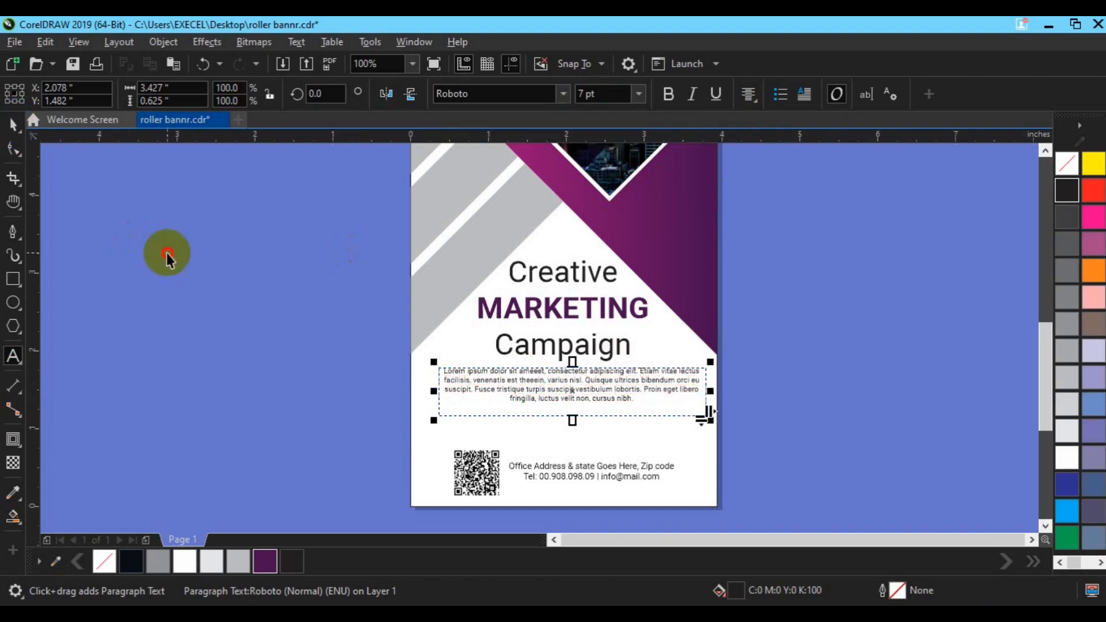
# Select the heading lines and paragraph text together and shift them slightly down
pyautogui.keyDown('shift'); pyautogui.click(461, 438); pyautogui.keyUp('shift')
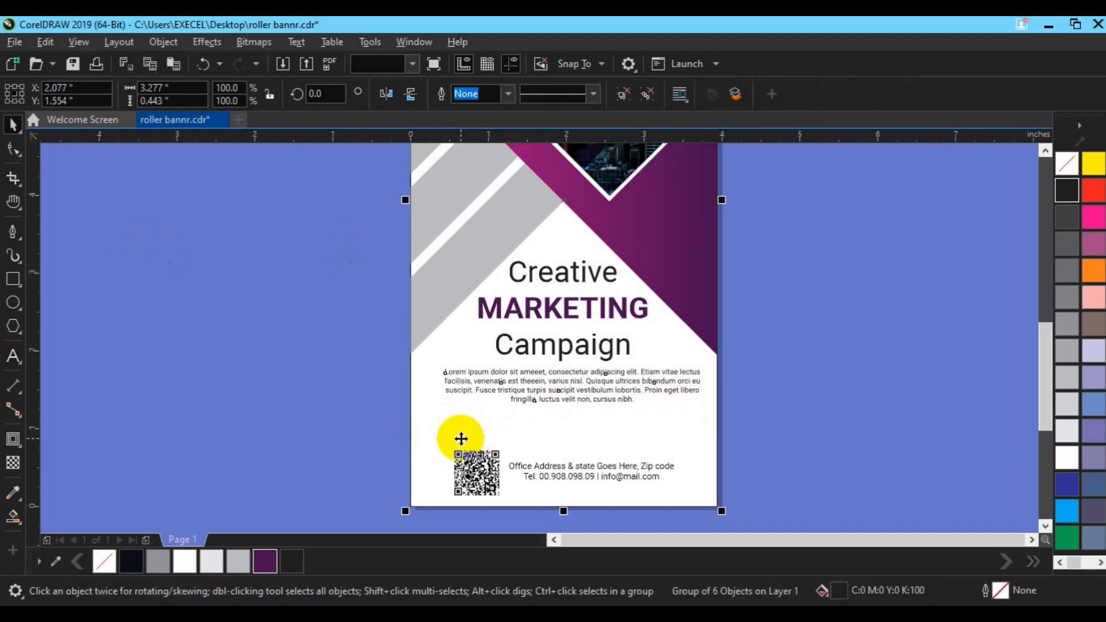
pyautogui.click(810, 373)
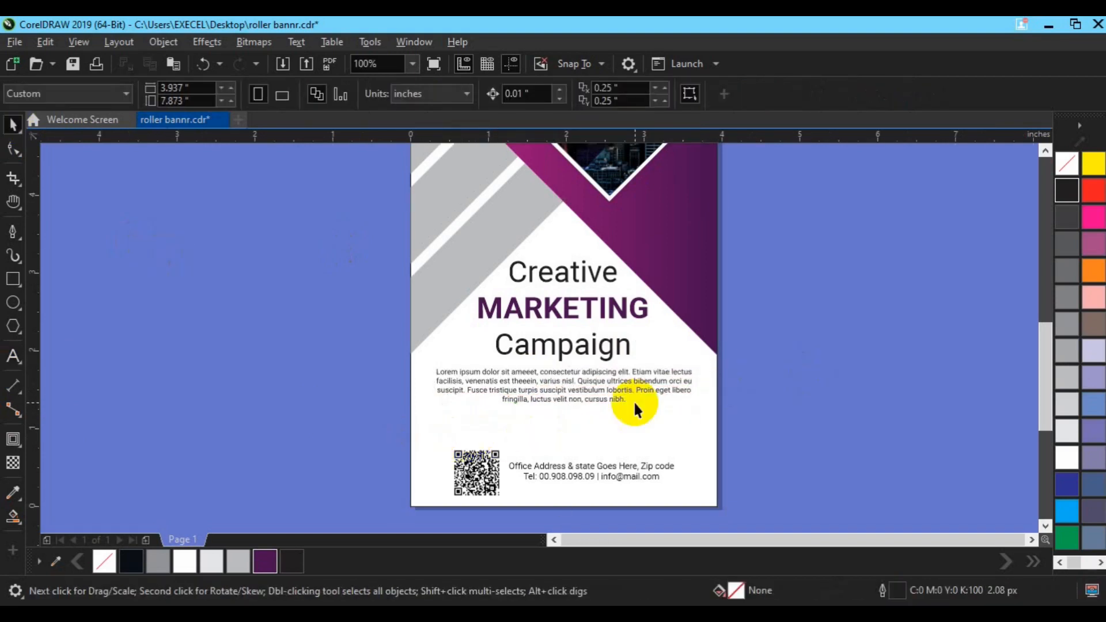
pyautogui.moveTo(363, 237); pyautogui.dragTo(728, 420)
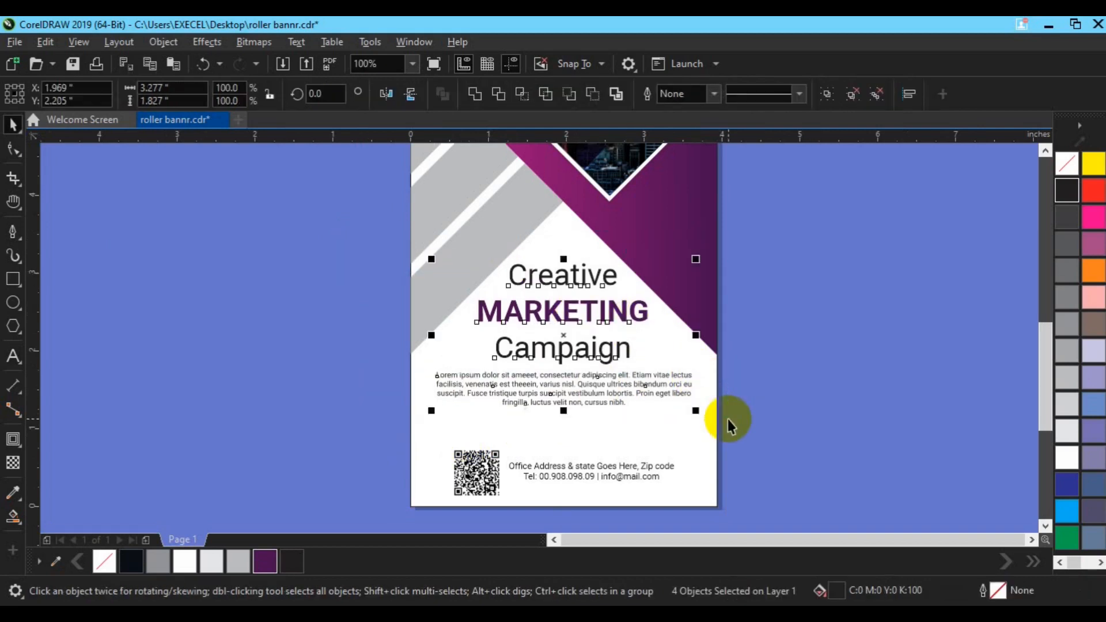
pyautogui.click(228, 440)
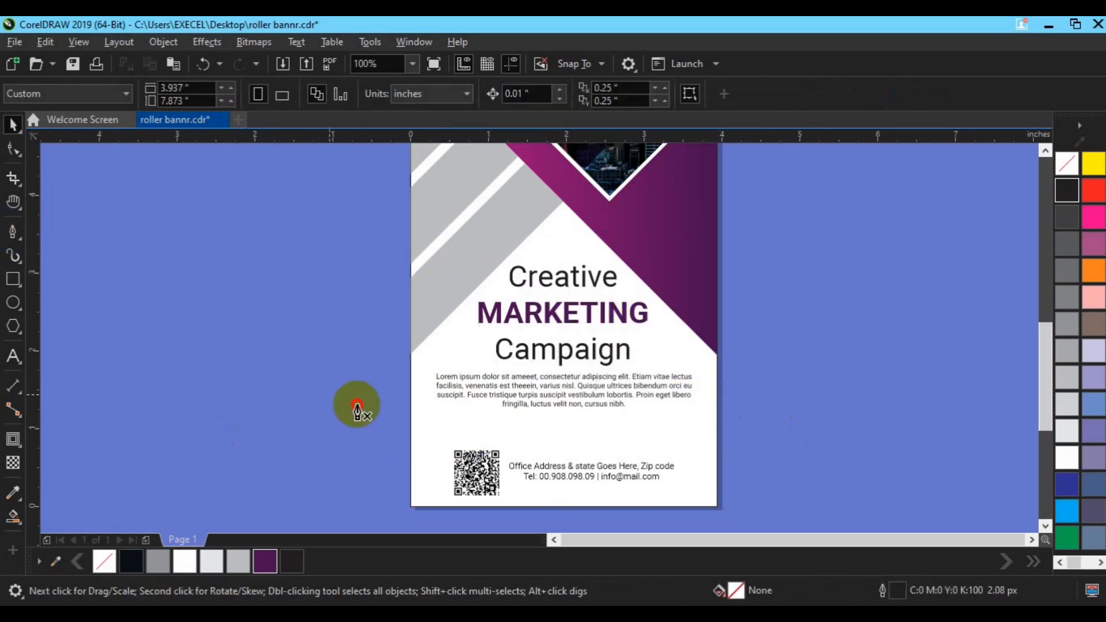
# Draw a horizontal line across the banner between the paragraph text and the QR code
pyautogui.click(438, 430)
pyautogui.click(690, 430)
pyautogui.press('Escape')
pyautogui.press('Escape')
pyautogui.press('space')
pyautogui.click(682, 430)
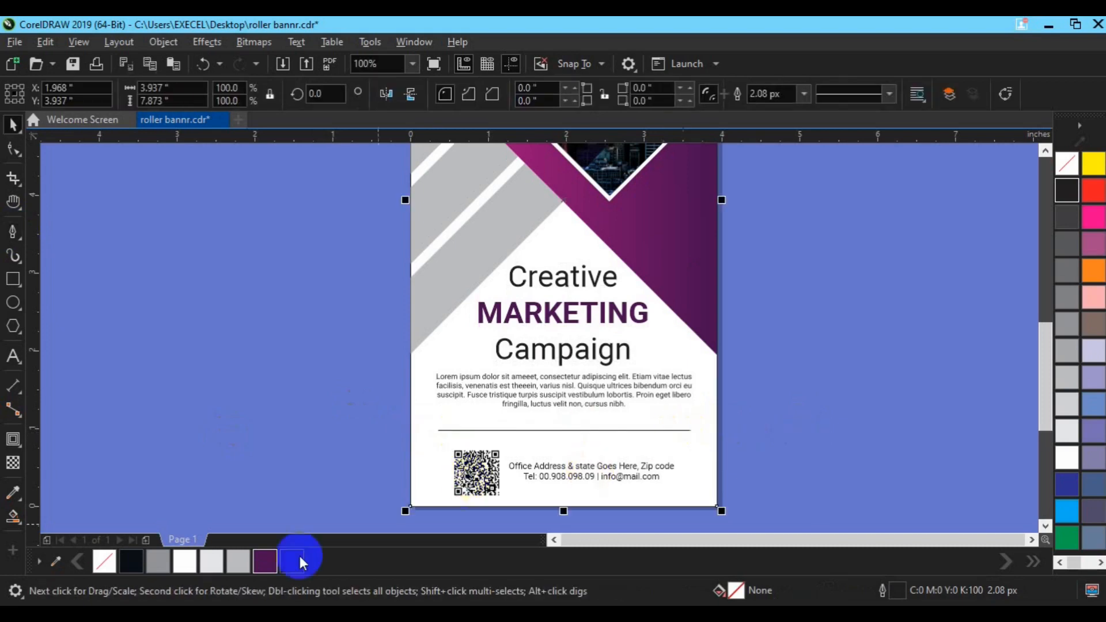
# Give the horizontal line a purple outline color
pyautogui.click(452, 430)
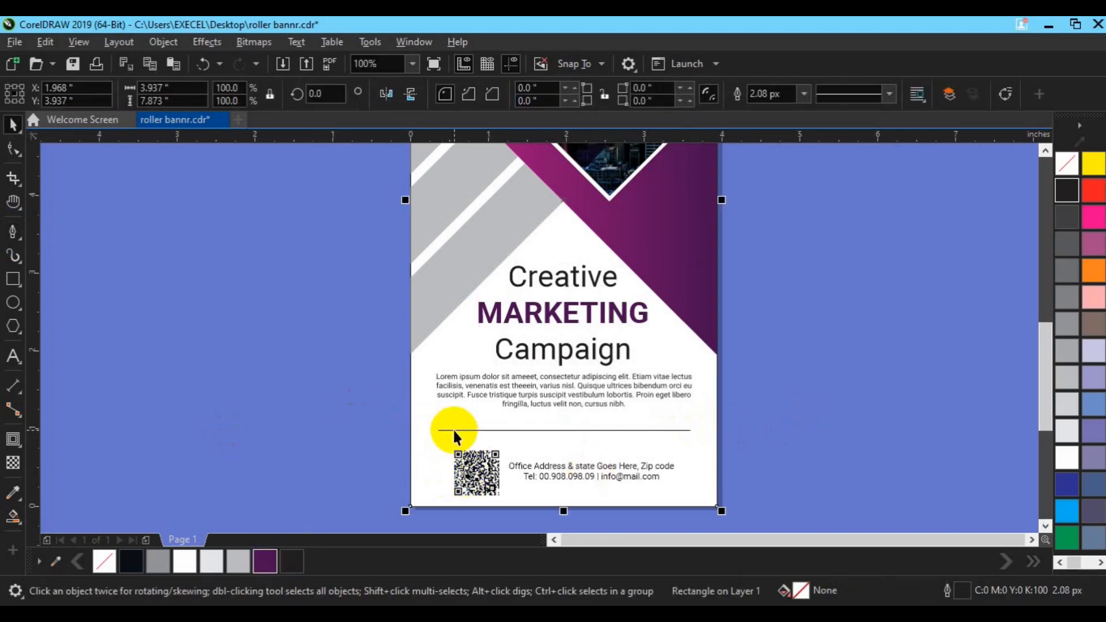
pyautogui.rightClick(265, 563)
pyautogui.keyDown('shift'); pyautogui.click(422, 482); pyautogui.keyUp('shift')
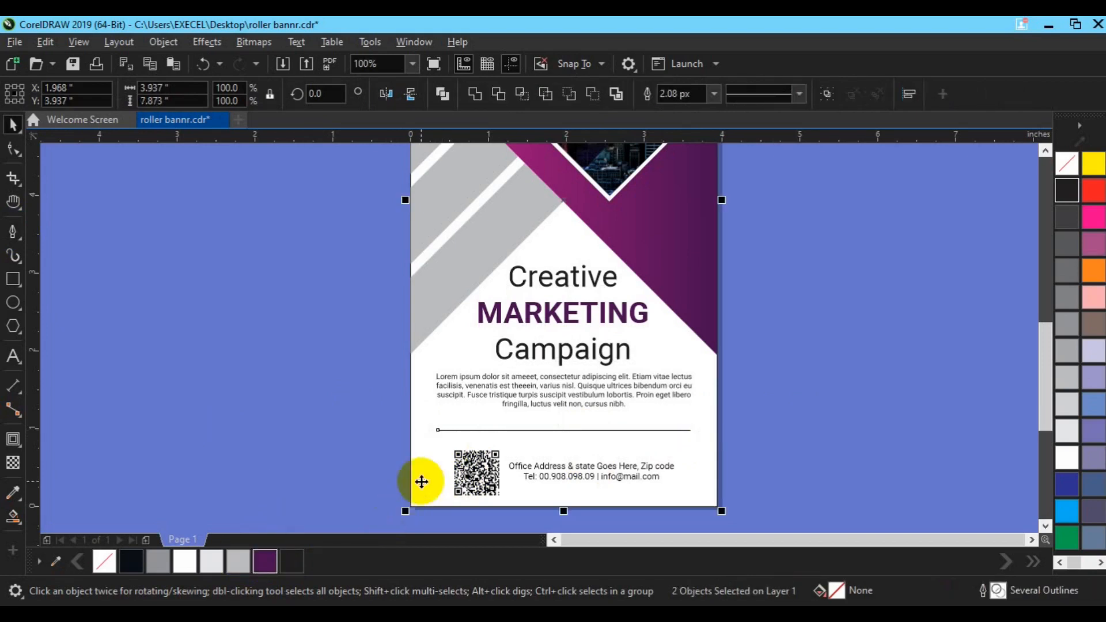
# Zoom out to view the whole banner page
pyautogui.click(804, 360)
pyautogui.press('z')
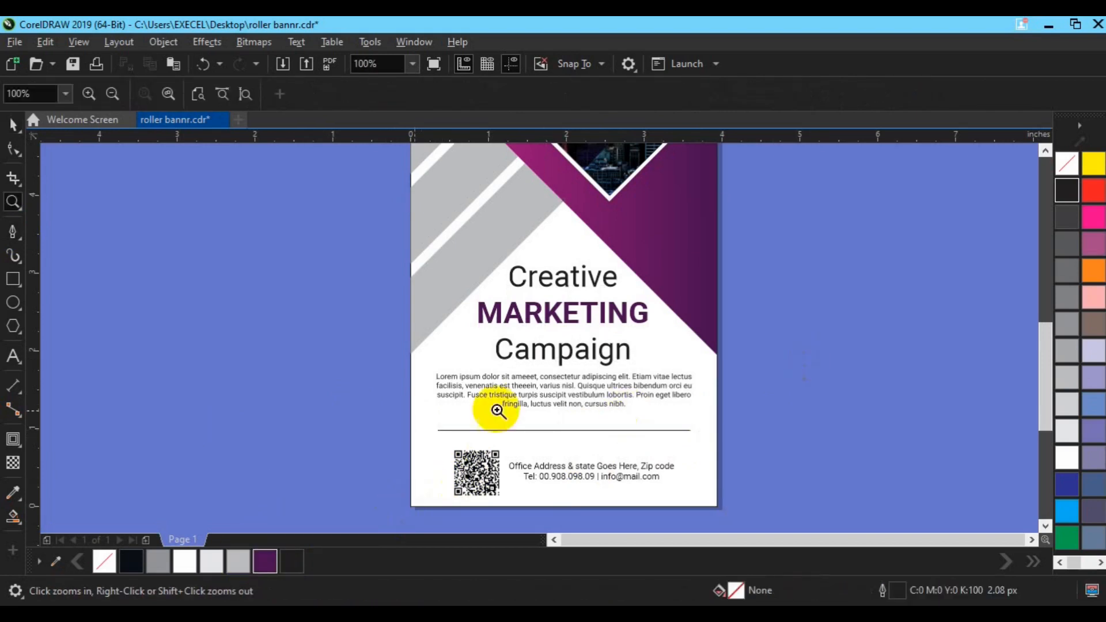
pyautogui.click(67, 95)
pyautogui.click(14, 120)
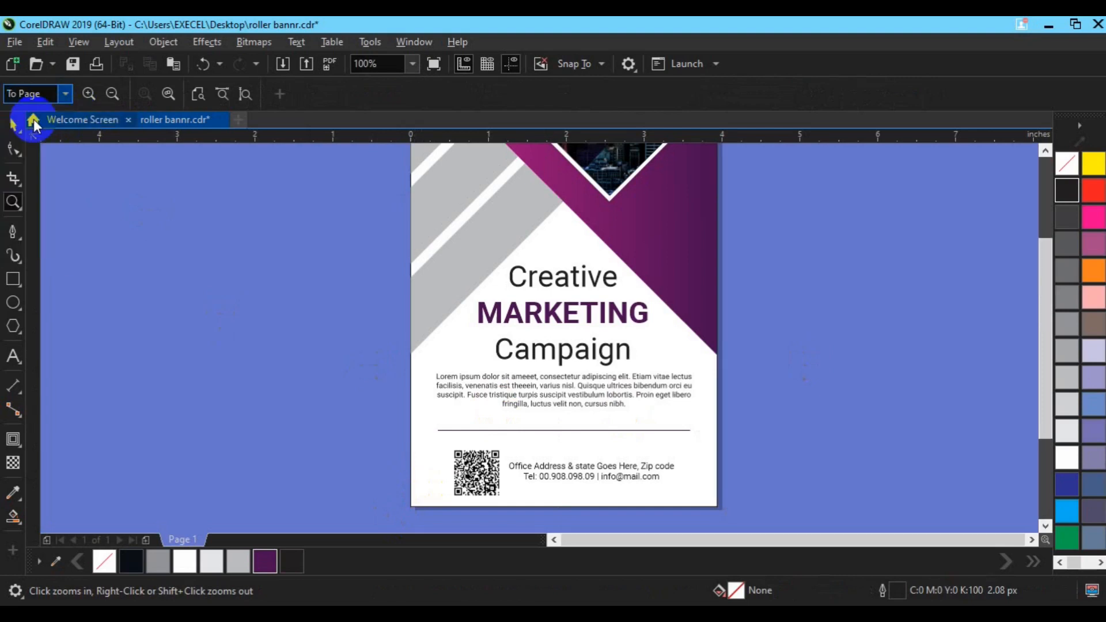
pyautogui.click(13, 122)
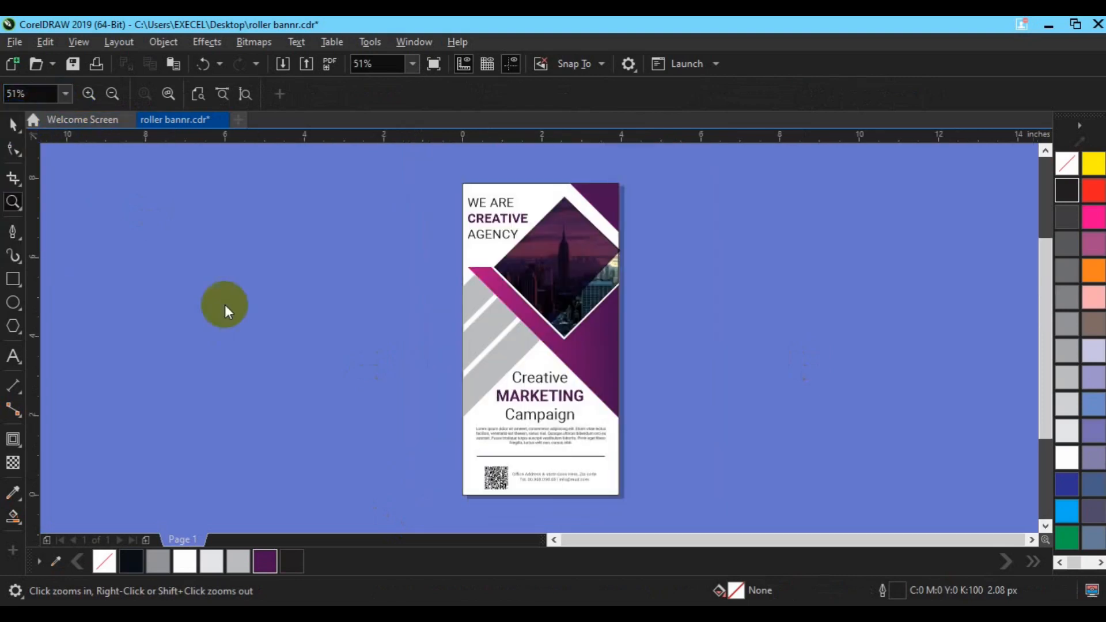